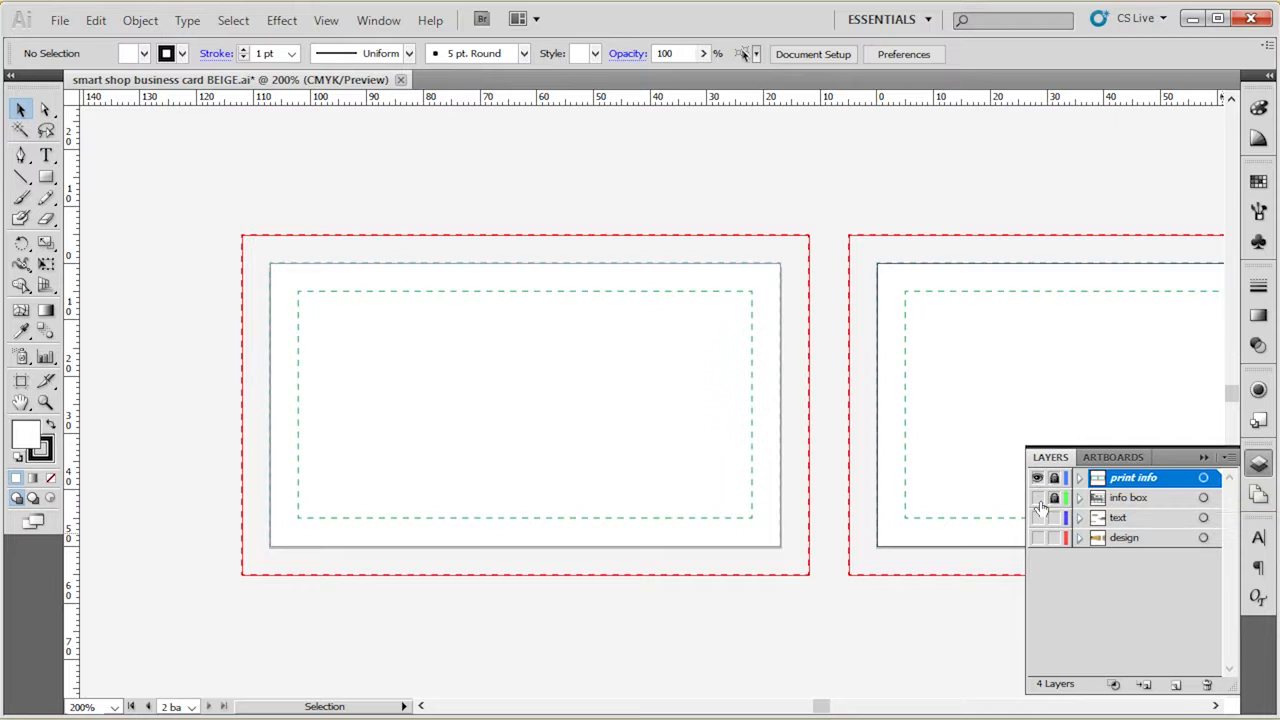
Make the hidden info box, text and design layers visible around the two business card artboards
{"action": "left_click_drag", "start_coordinate": [676, 600], "coordinate": [609, 517]}
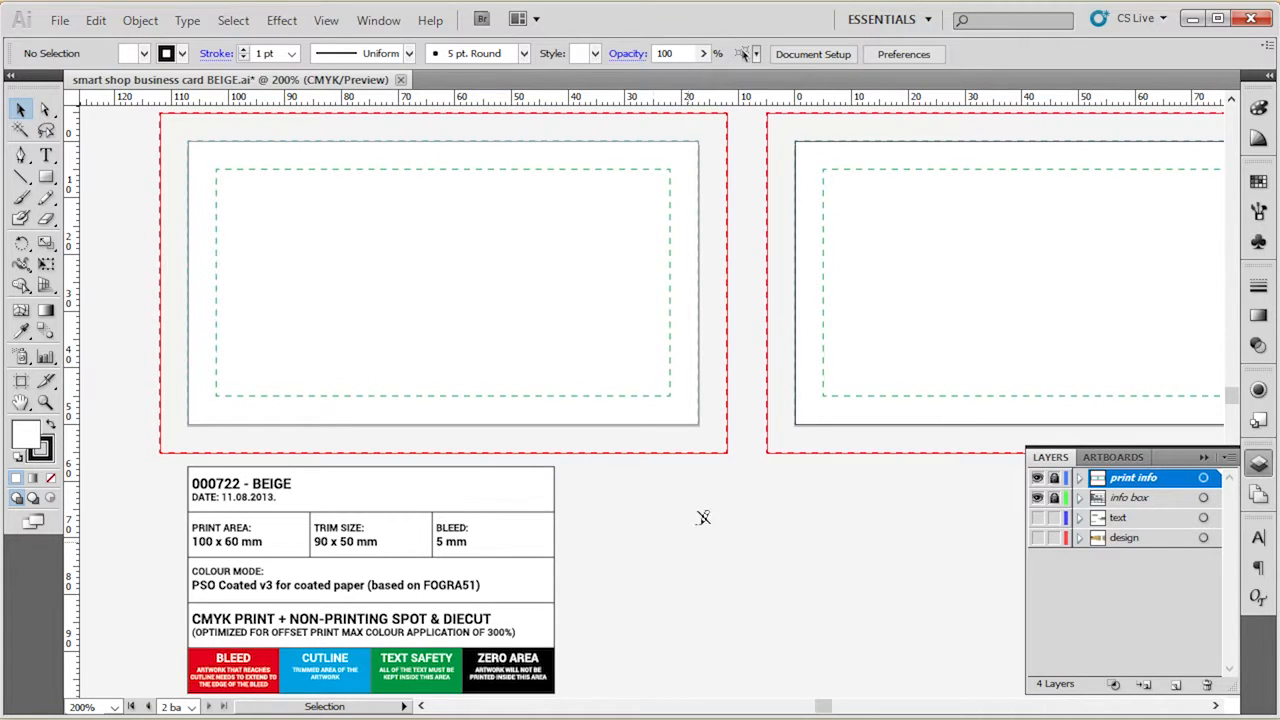
{"action": "left_click_drag", "start_coordinate": [1037, 537], "coordinate": [1037, 517]}
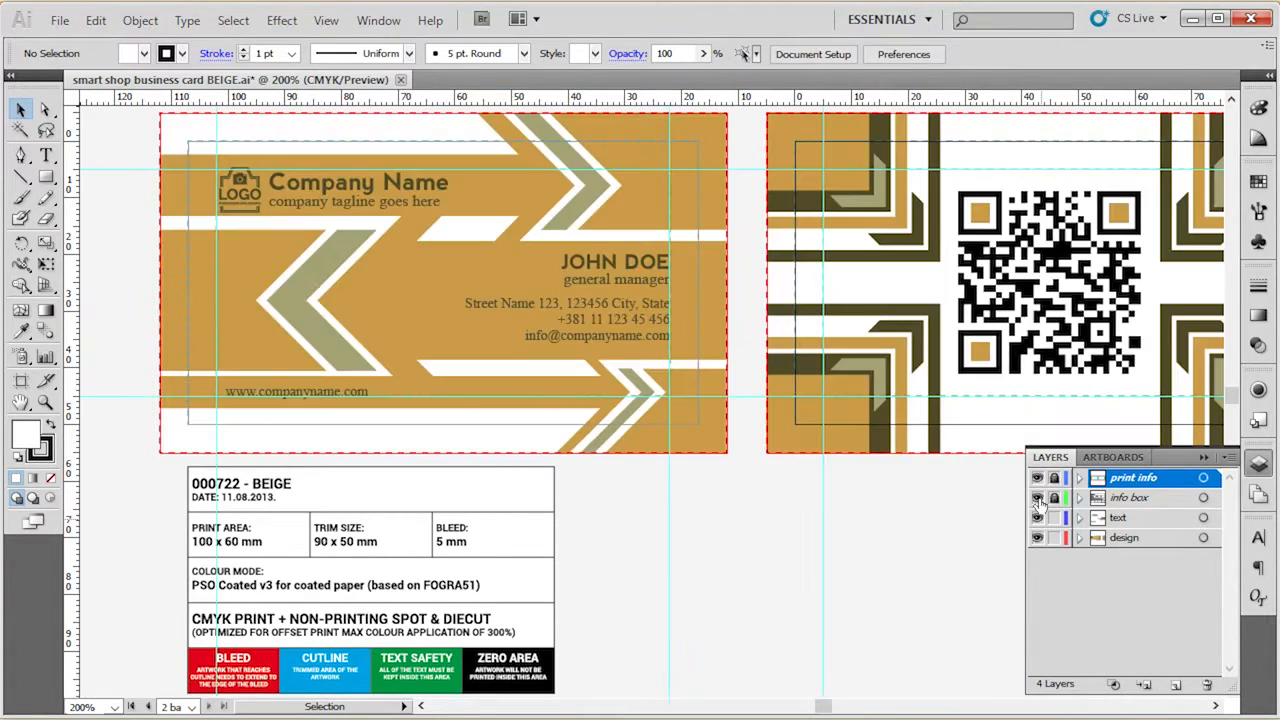
{"action": "key", "text": "space"}
{"action": "left_click_drag", "start_coordinate": [652, 508], "coordinate": [604, 531]}
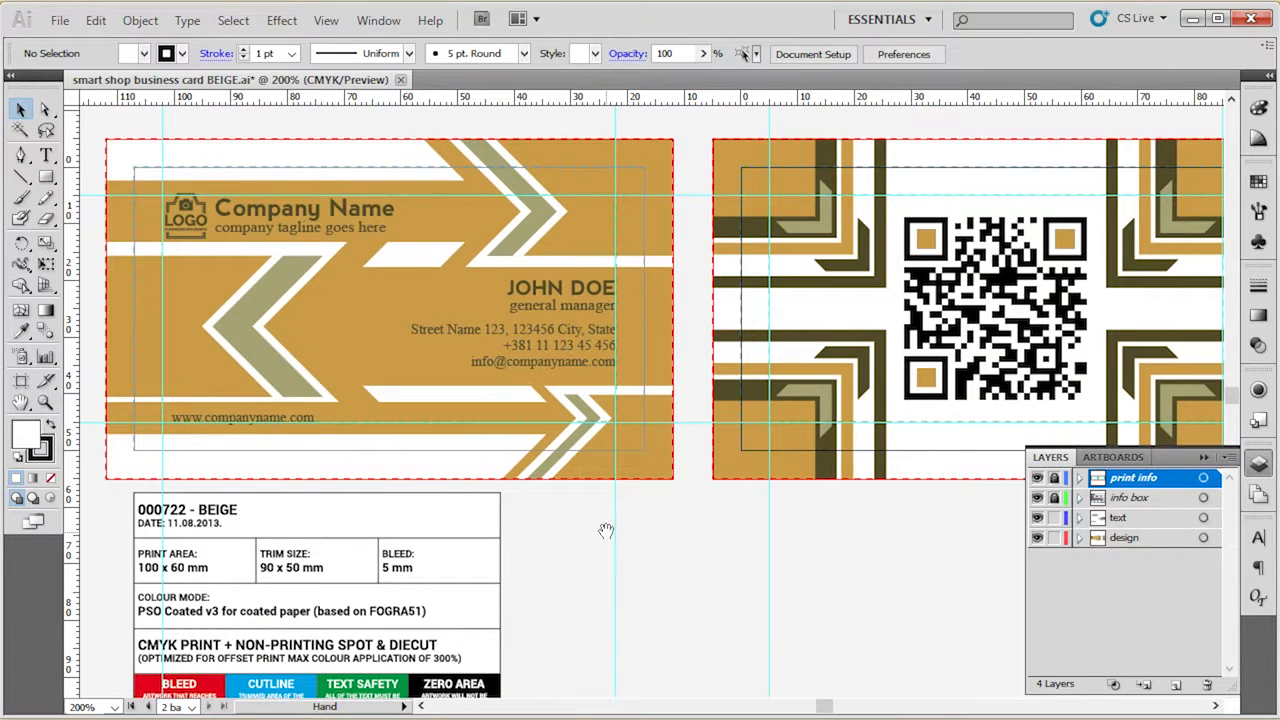
Hide the print info and info box layers so only the text and design layers stay visible
{"action": "left_click", "coordinate": [587, 304]}
{"action": "left_click", "coordinate": [398, 506]}
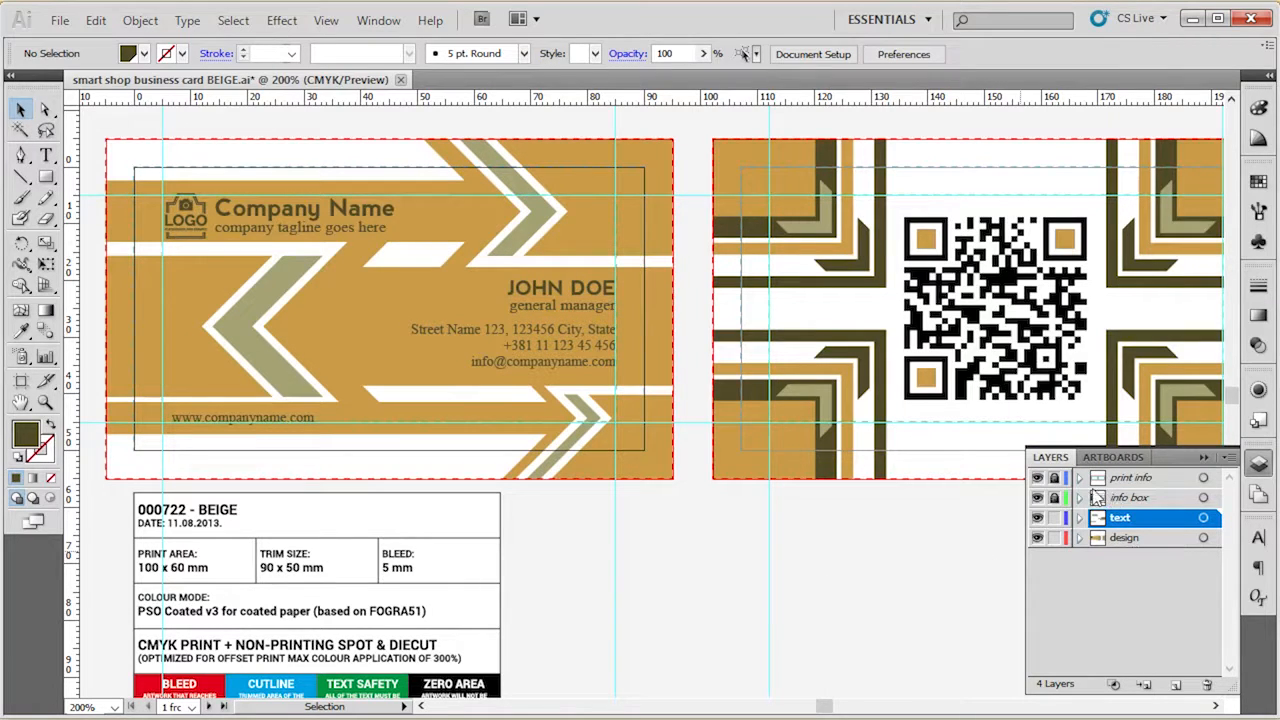
{"action": "left_click", "coordinate": [1122, 498]}
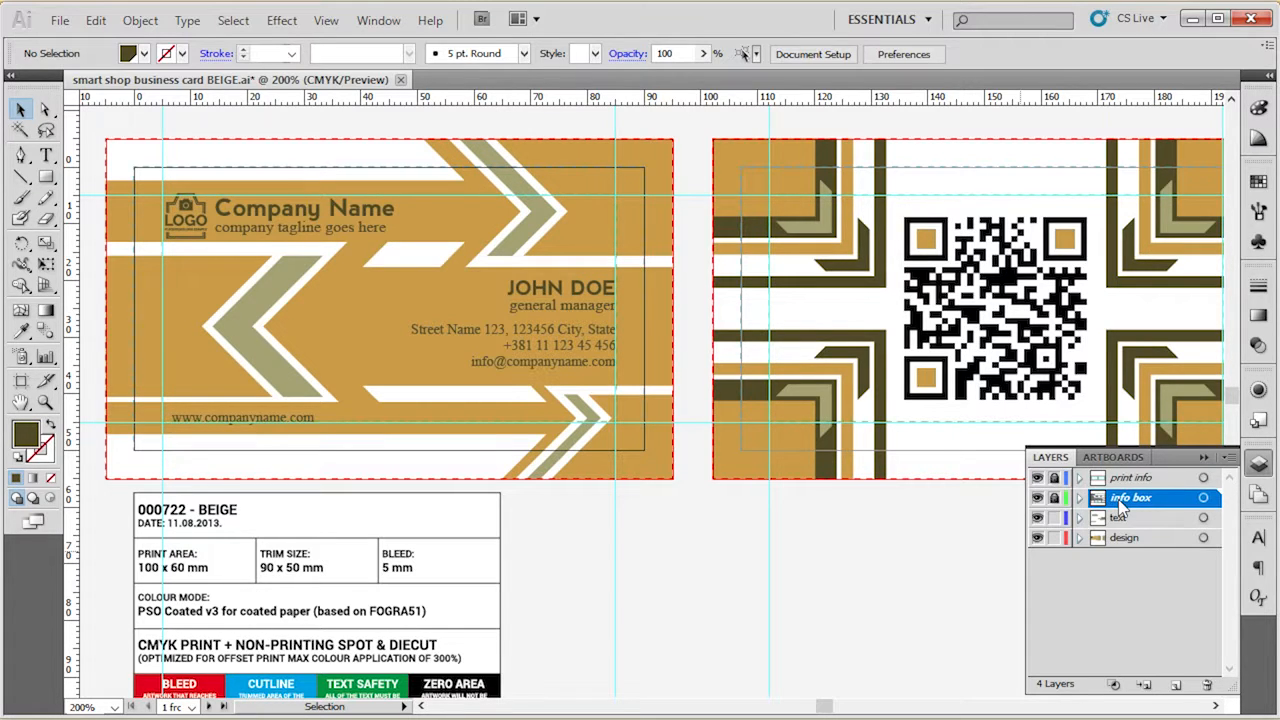
{"action": "left_click", "coordinate": [1116, 482]}
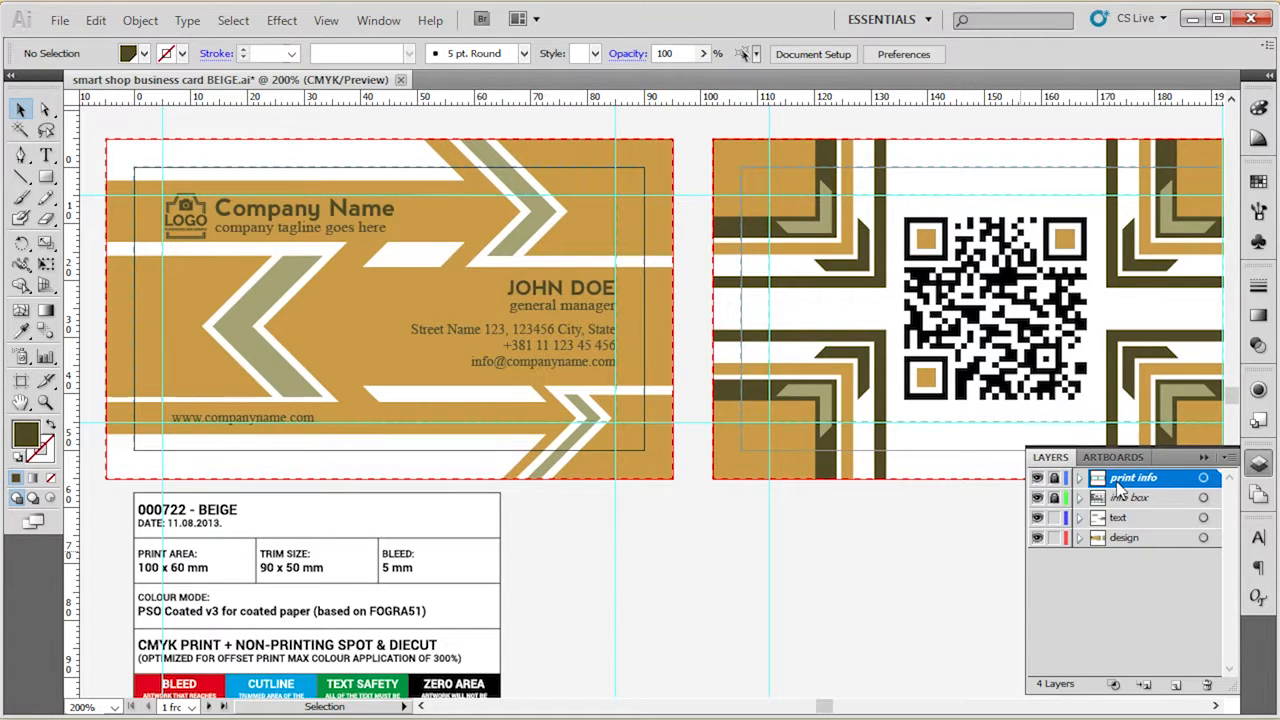
{"action": "left_click", "coordinate": [1037, 479]}
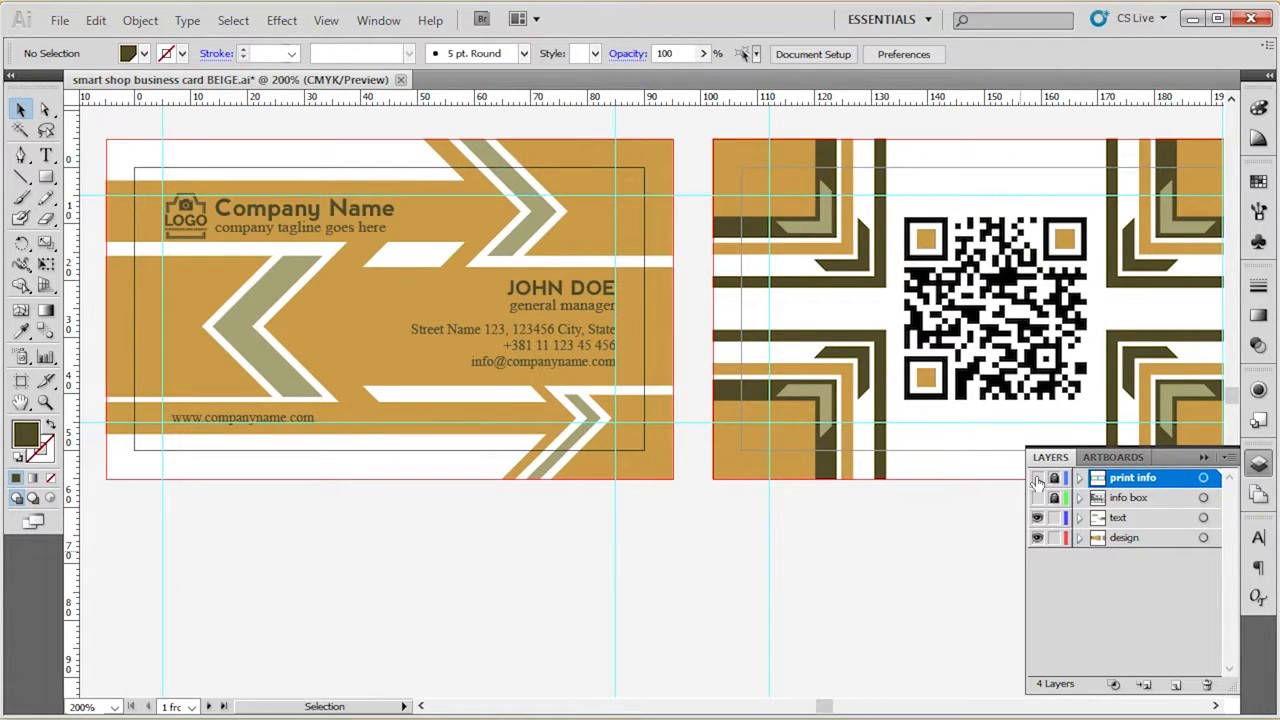
Relink the placed QR code image on the card's back to the MY QR CODE TIF file from the QR CODE folder
{"action": "scroll", "coordinate": [195, 290], "scroll_direction": "up", "scroll_amount": 1}
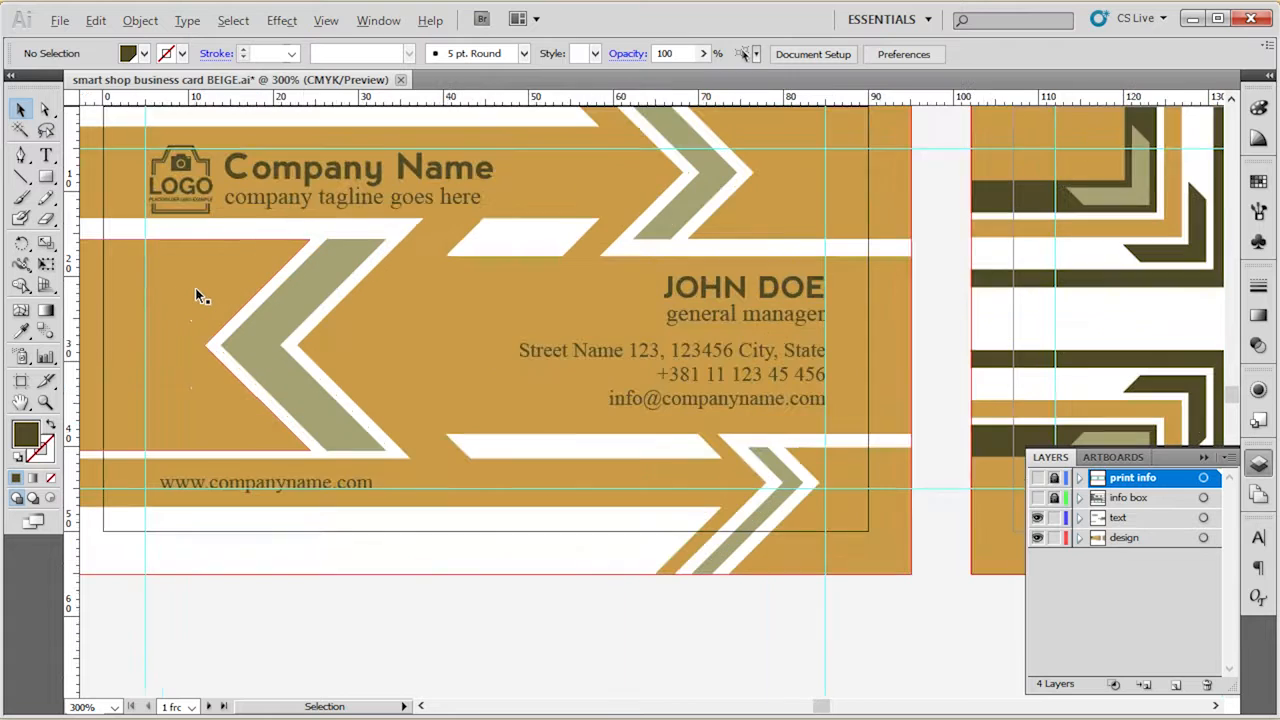
{"action": "scroll", "coordinate": [530, 435], "scroll_direction": "down", "scroll_amount": 2}
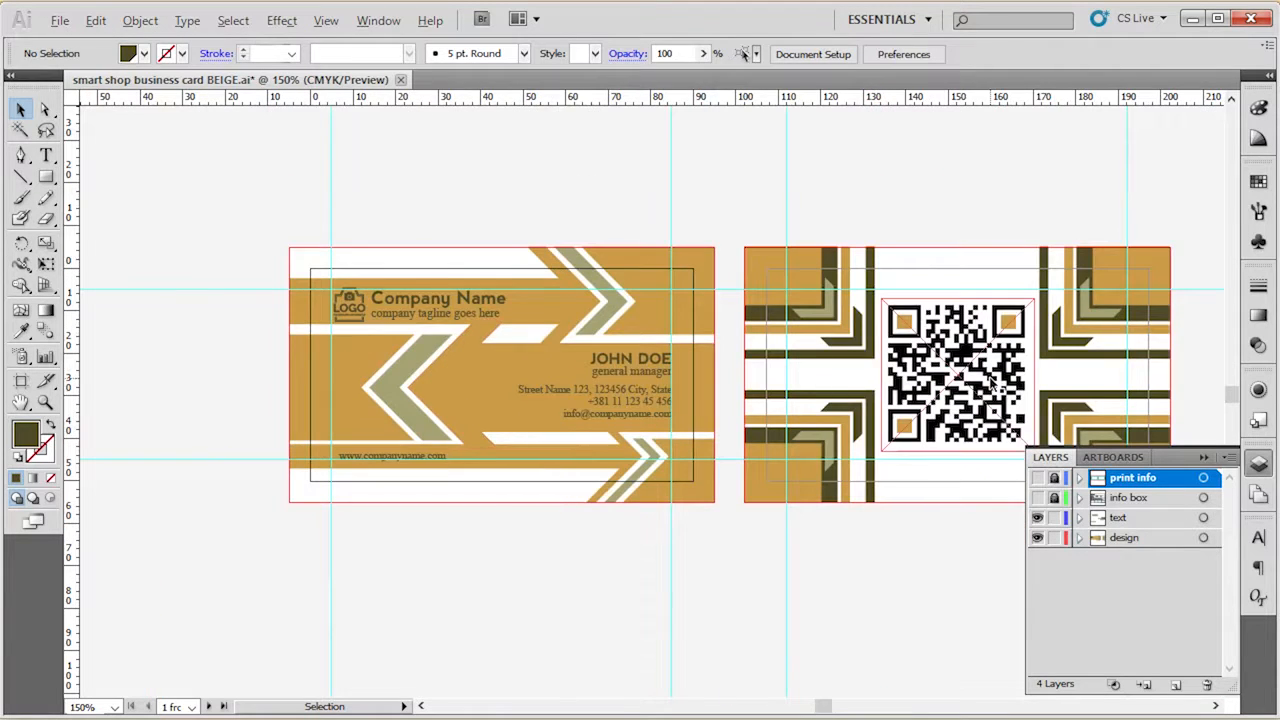
{"action": "scroll", "coordinate": [1037, 363], "scroll_direction": "up", "scroll_amount": 2}
{"action": "left_click_drag", "start_coordinate": [1037, 363], "coordinate": [809, 359]}
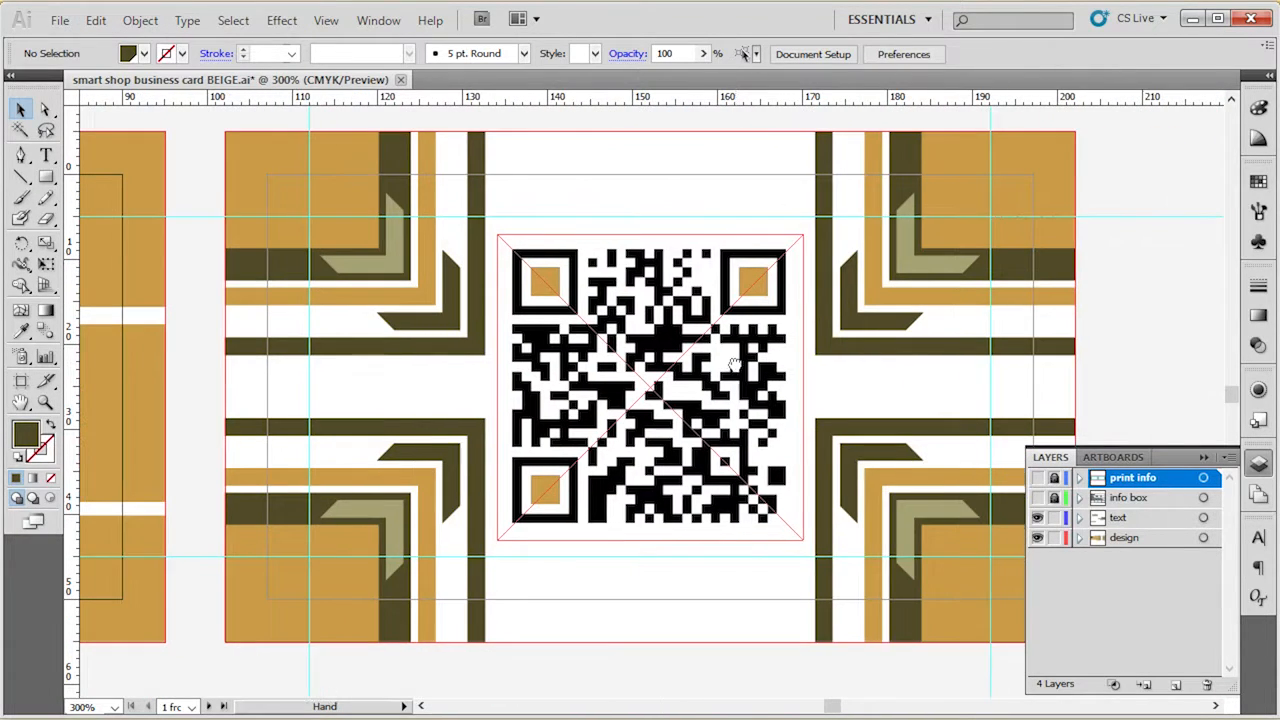
{"action": "left_click", "coordinate": [1256, 285]}
{"action": "left_click", "coordinate": [1130, 348]}
{"action": "left_click", "coordinate": [688, 393]}
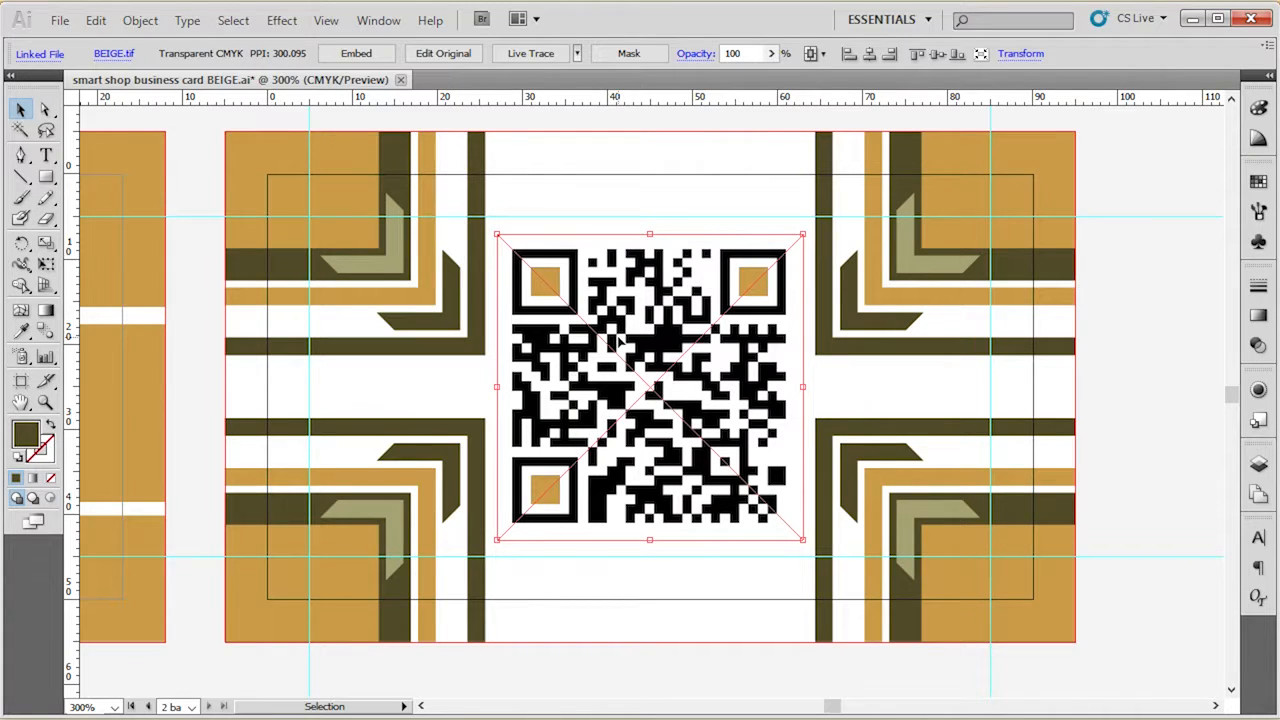
{"action": "left_click", "coordinate": [114, 55]}
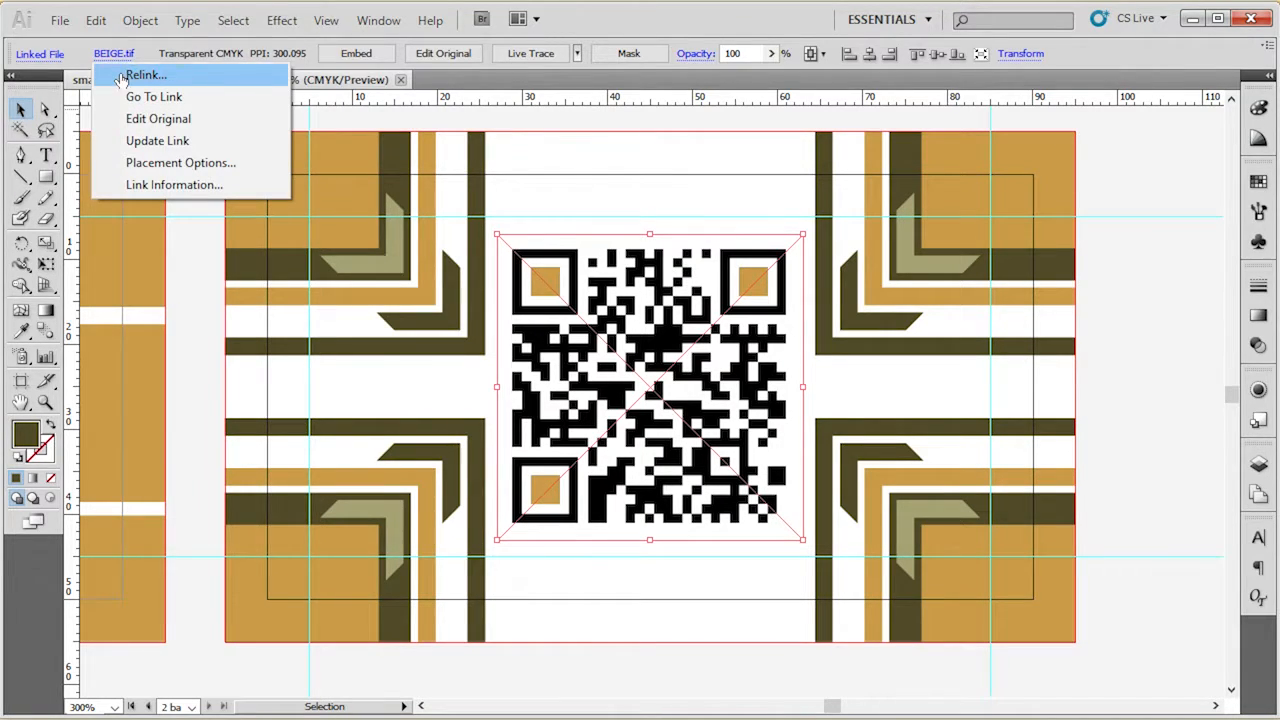
{"action": "left_click", "coordinate": [121, 76]}
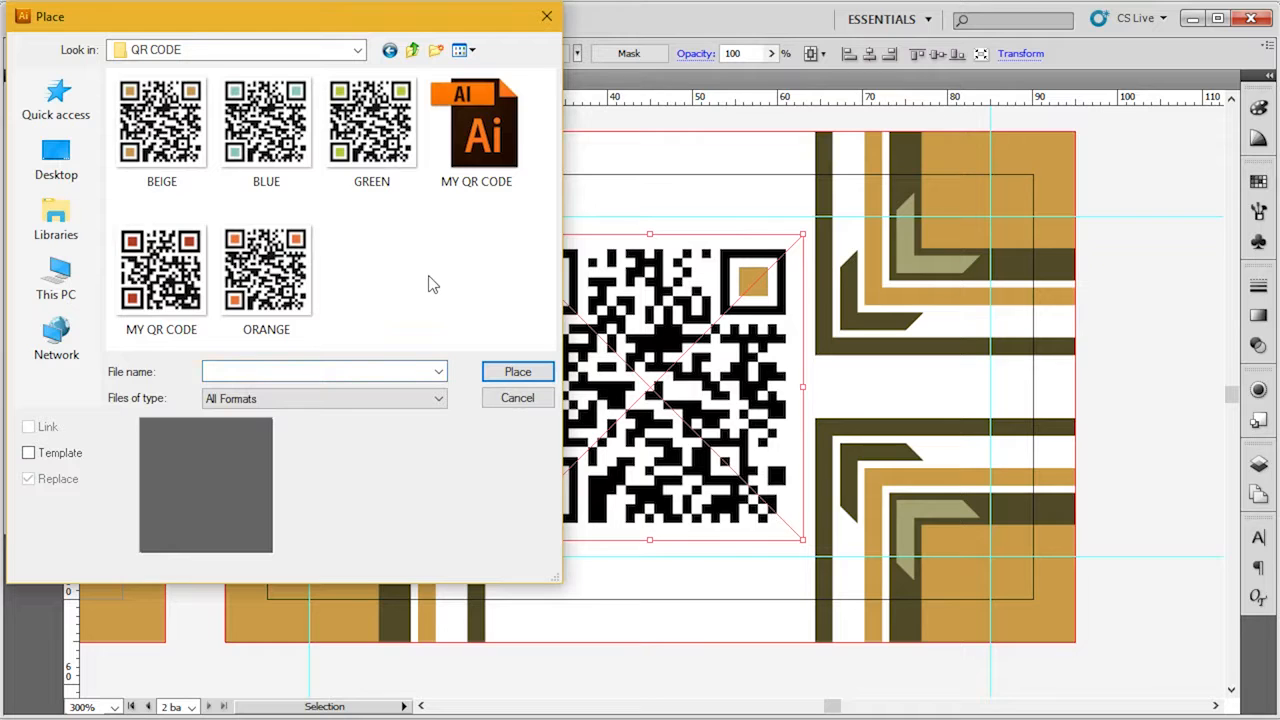
{"action": "left_click", "coordinate": [152, 268]}
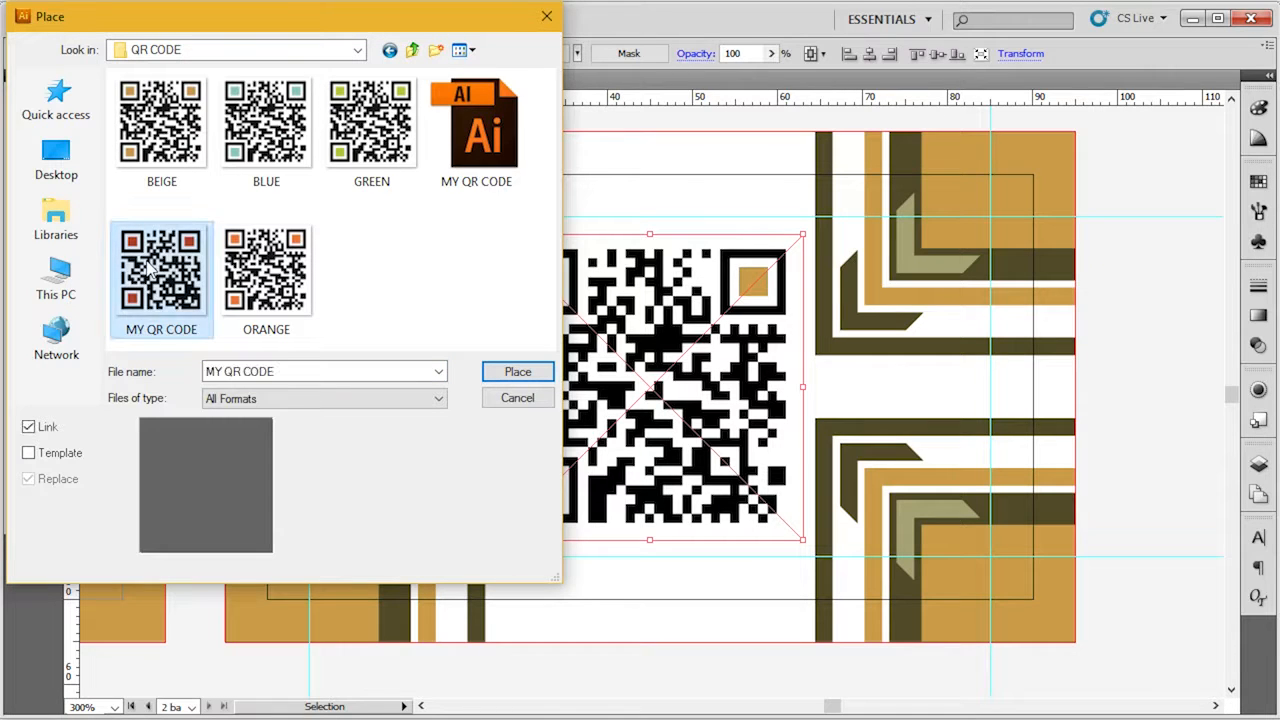
{"action": "left_click", "coordinate": [509, 375]}
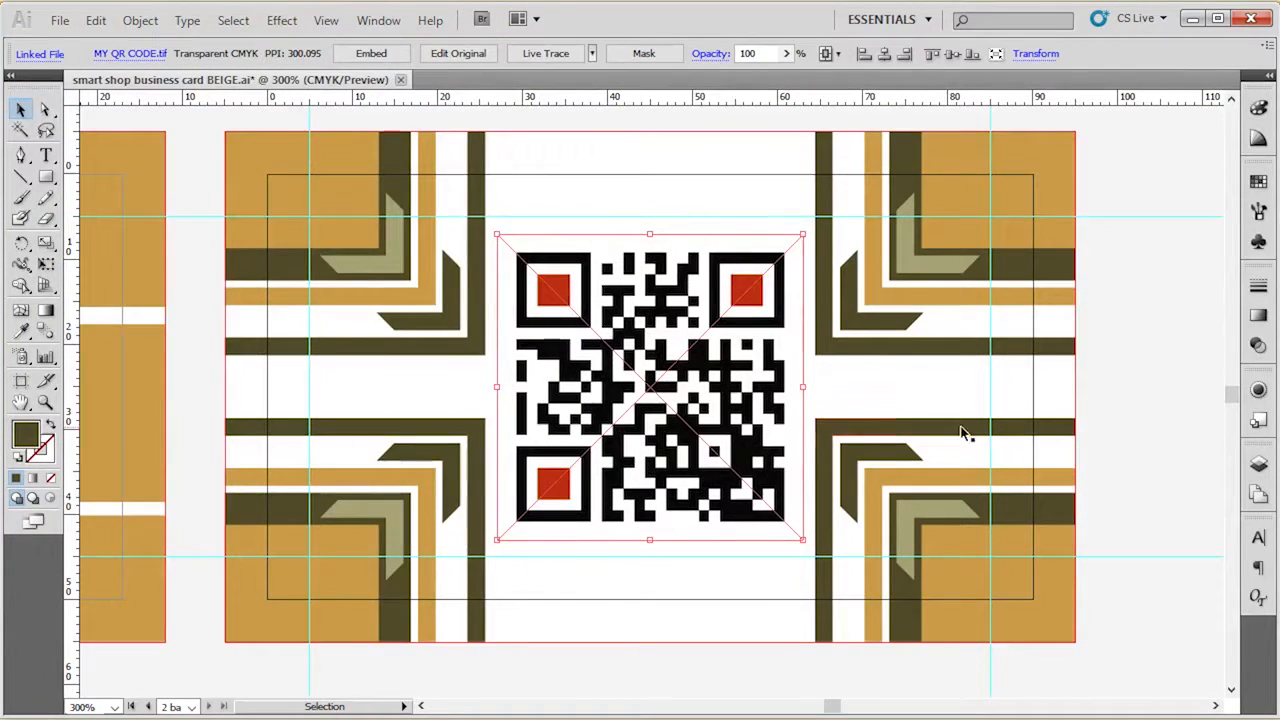
{"action": "left_click", "coordinate": [1114, 355]}
Switch to File Explorer and open the MY QR CODE Illustrator file from the QR CODE folder in Illustrator, leaving its colours unmanaged
{"action": "scroll", "coordinate": [1114, 355], "scroll_direction": "down", "scroll_amount": 1}
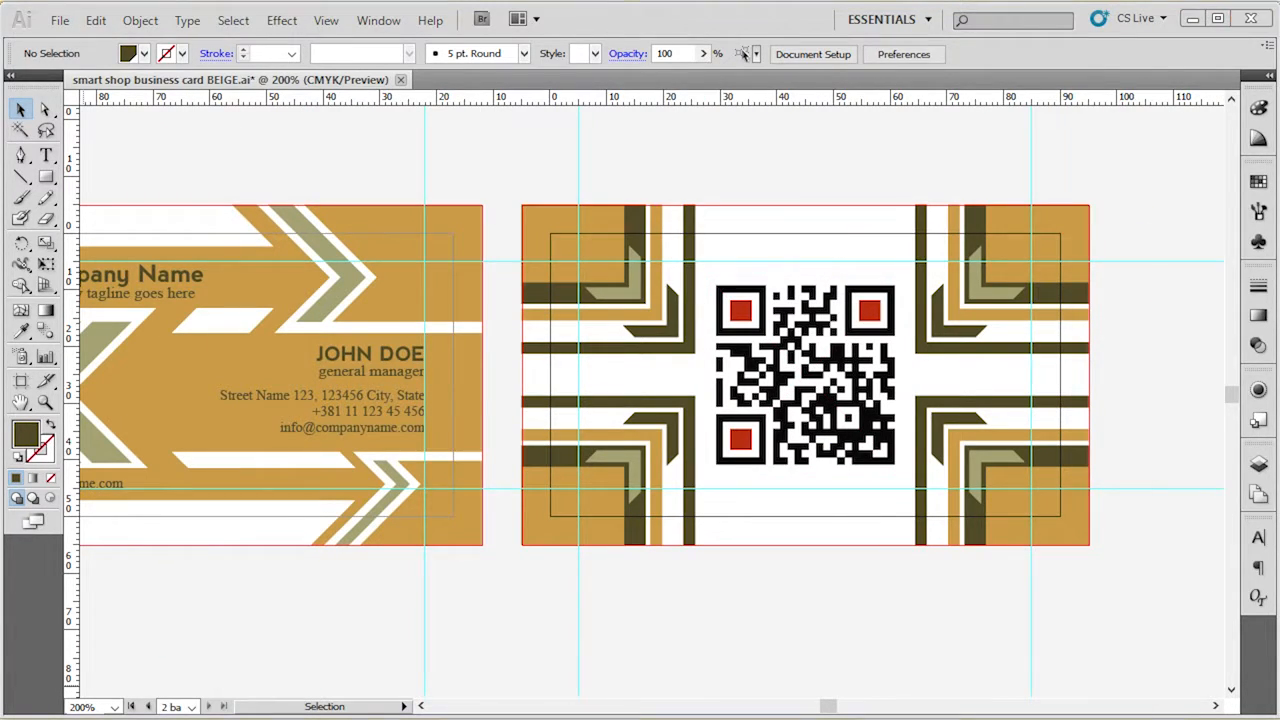
{"action": "key", "text": "alt+Tab"}
{"action": "left_click", "coordinate": [1021, 158]}
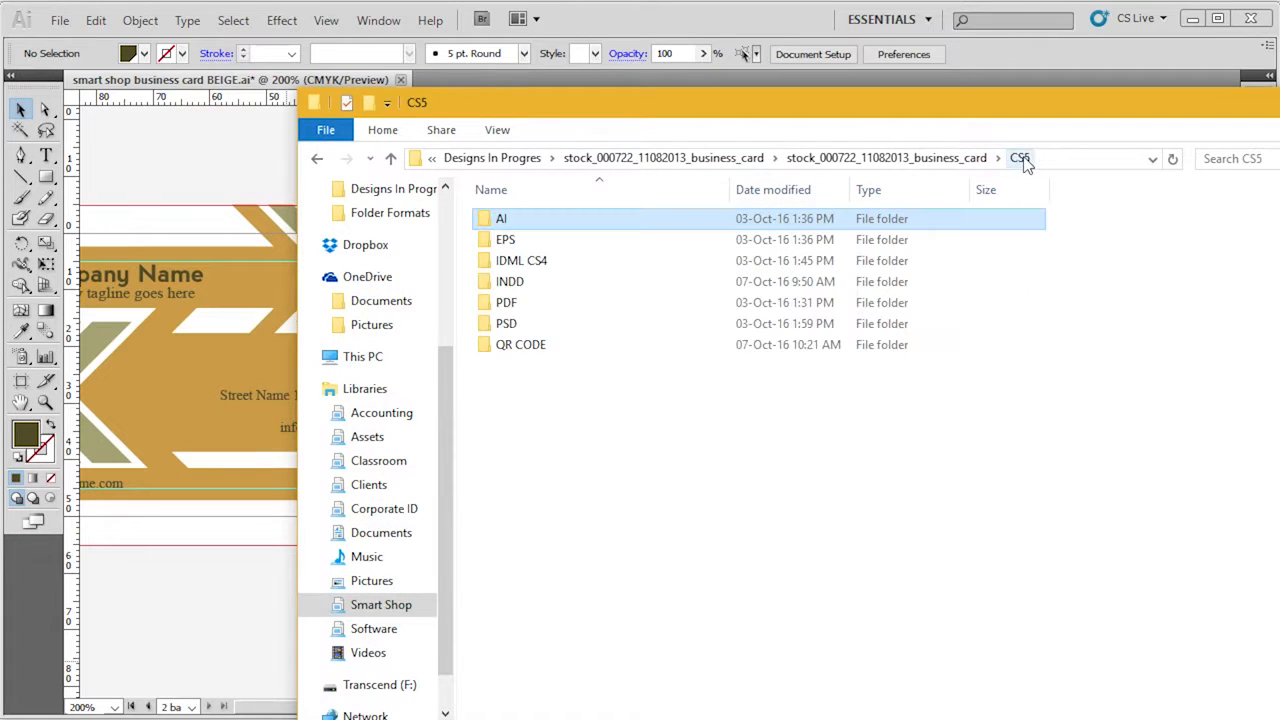
{"action": "double_click", "coordinate": [583, 343]}
{"action": "left_click_drag", "start_coordinate": [754, 104], "coordinate": [988, 330]}
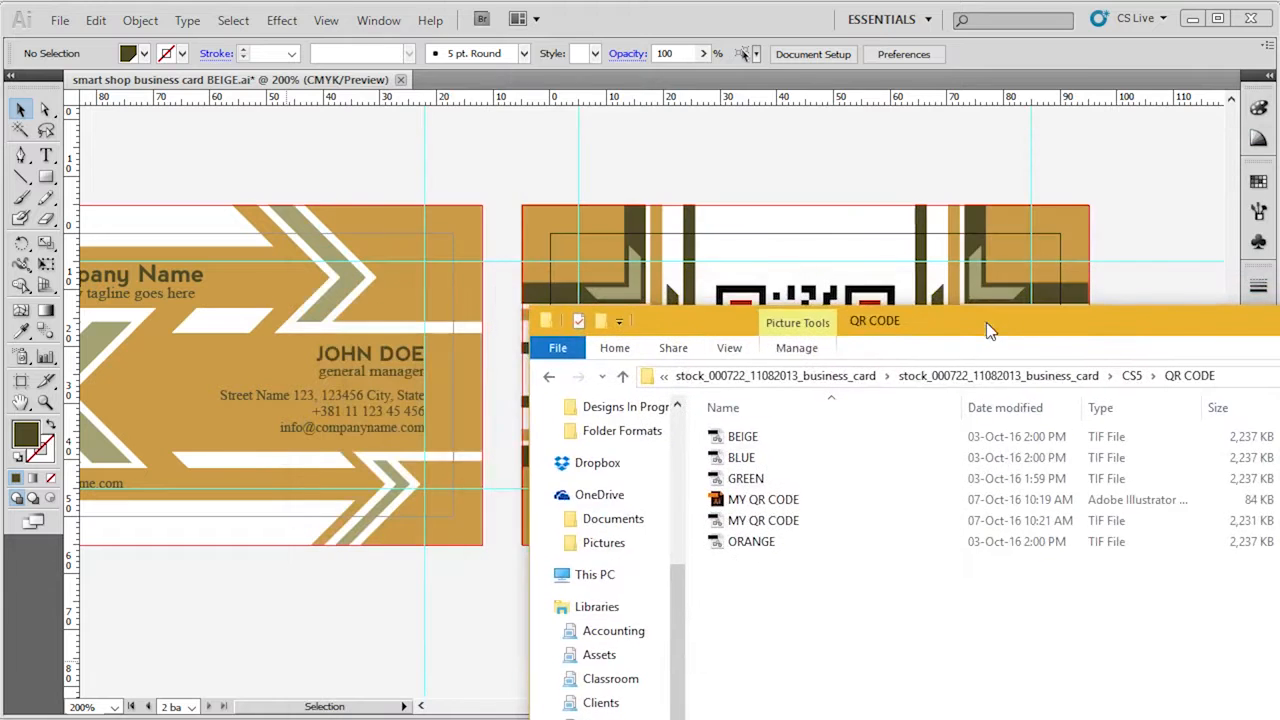
{"action": "left_click_drag", "start_coordinate": [778, 500], "coordinate": [685, 86]}
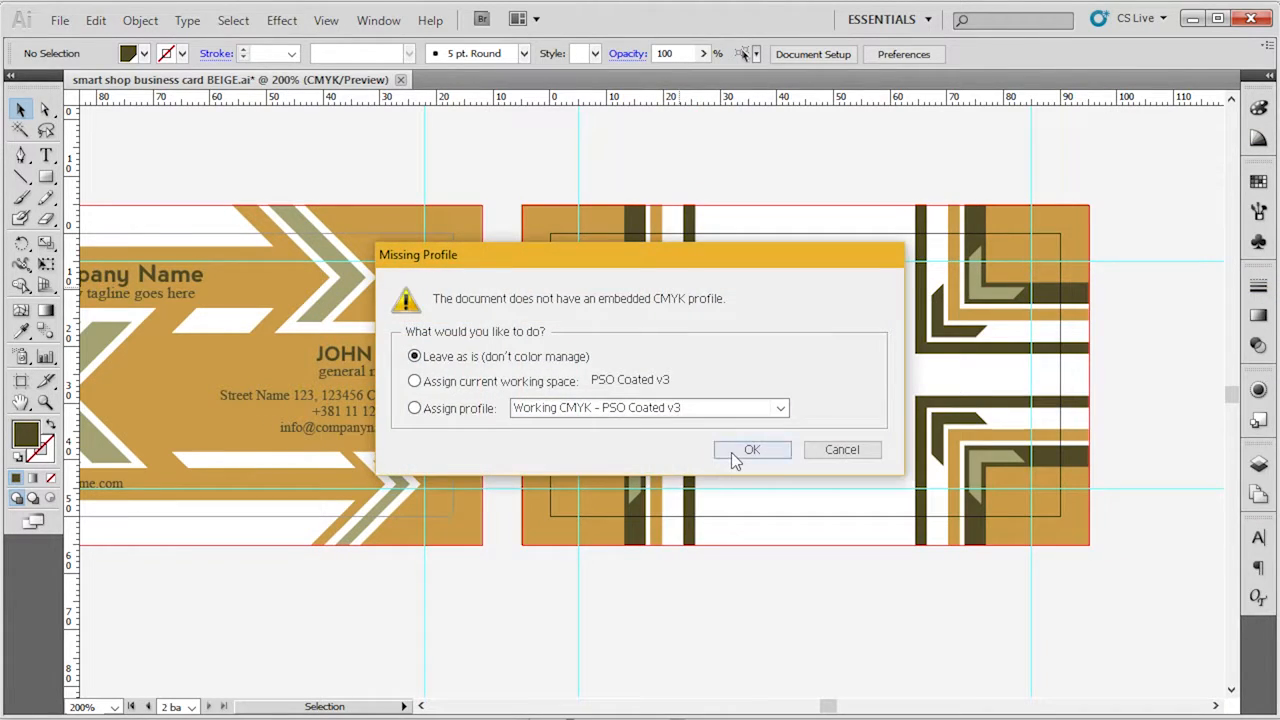
{"action": "left_click", "coordinate": [750, 450]}
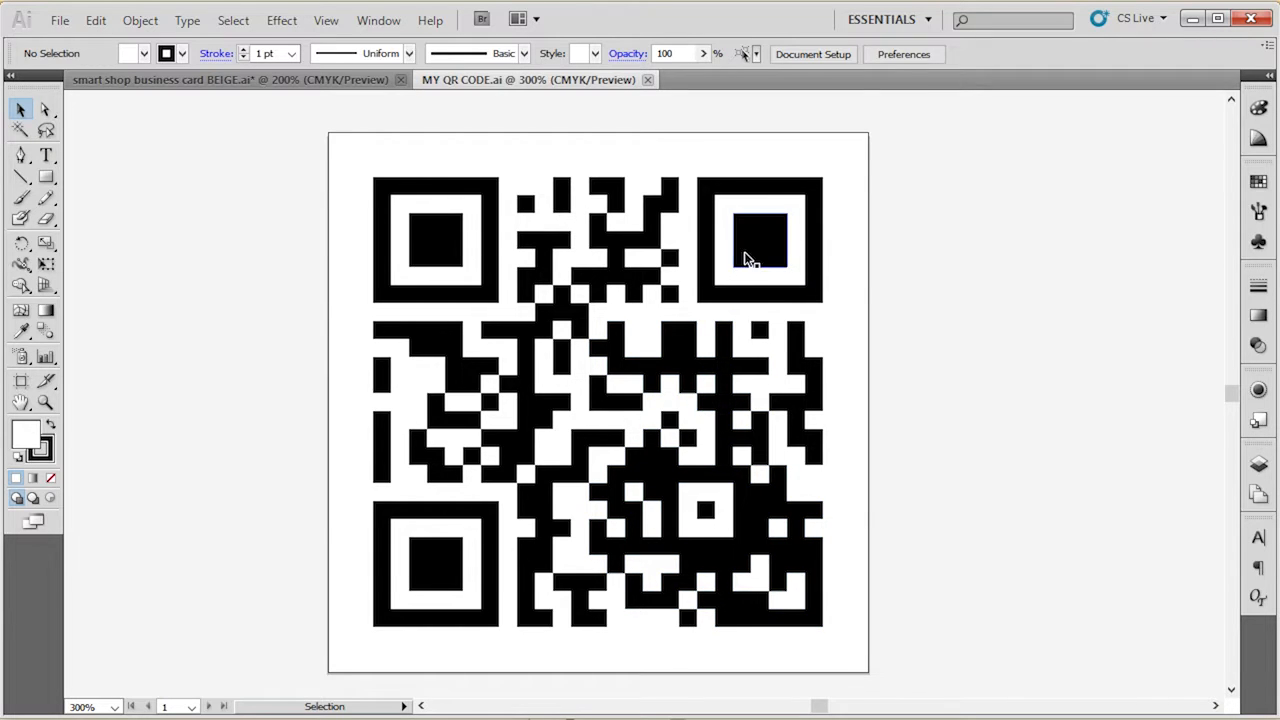
Copy the whole vector QR code group and paste it into the BEIGE business card document
{"action": "left_click", "coordinate": [745, 258]}
{"action": "left_click", "coordinate": [966, 255]}
{"action": "left_click_drag", "start_coordinate": [910, 163], "coordinate": [380, 590]}
{"action": "scroll", "coordinate": [620, 590], "scroll_direction": "up", "scroll_amount": 5}
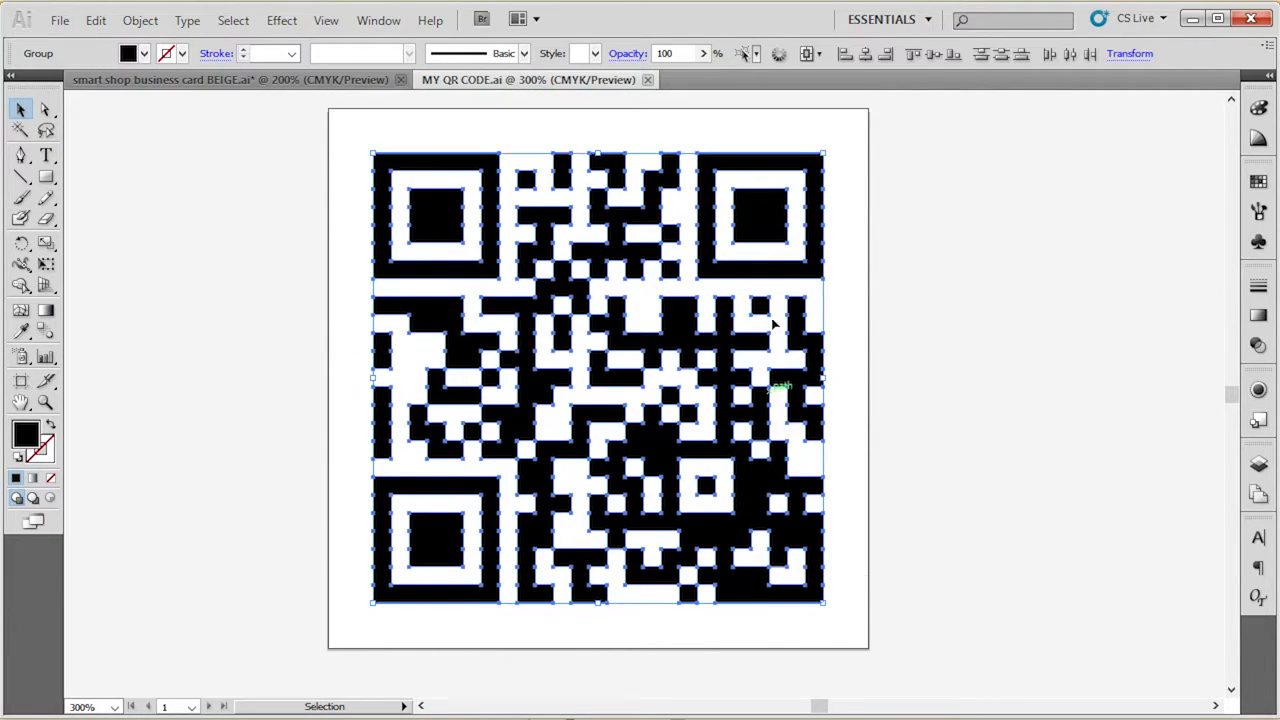
{"action": "left_click", "coordinate": [96, 20]}
{"action": "left_click", "coordinate": [142, 116]}
{"action": "left_click", "coordinate": [206, 190]}
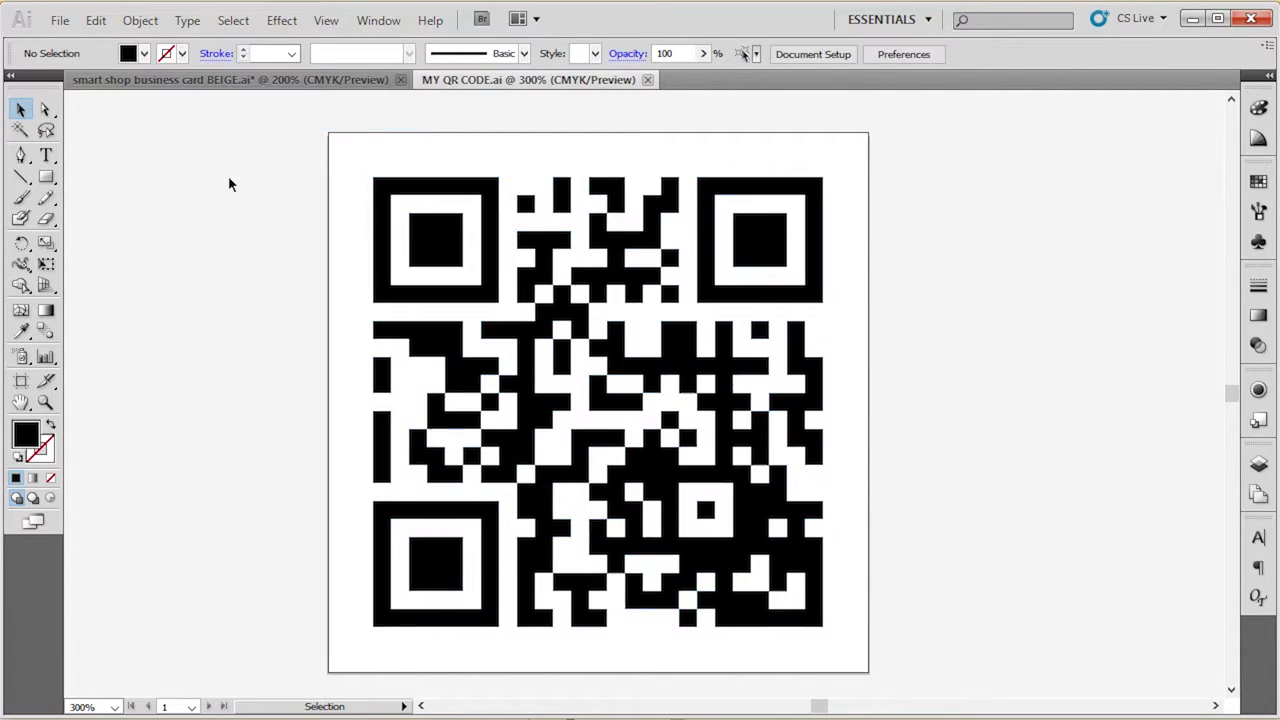
{"action": "left_click", "coordinate": [352, 82]}
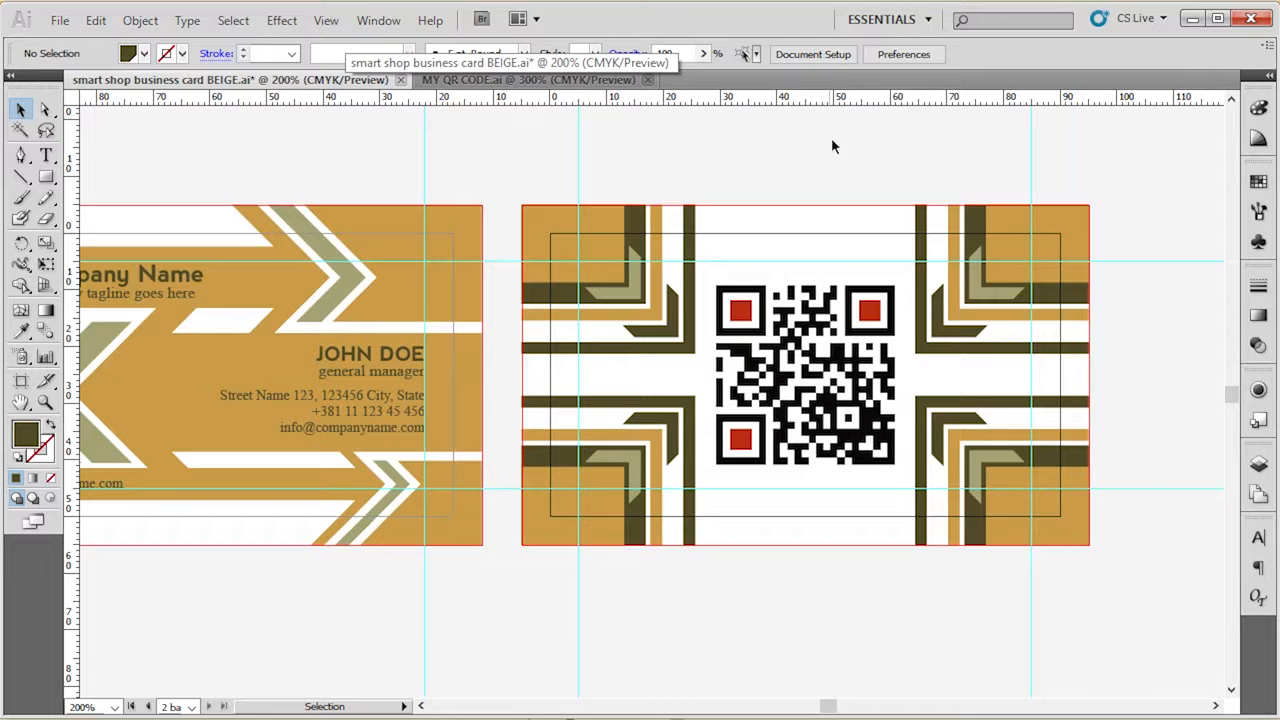
{"action": "key", "text": "ctrl+v"}
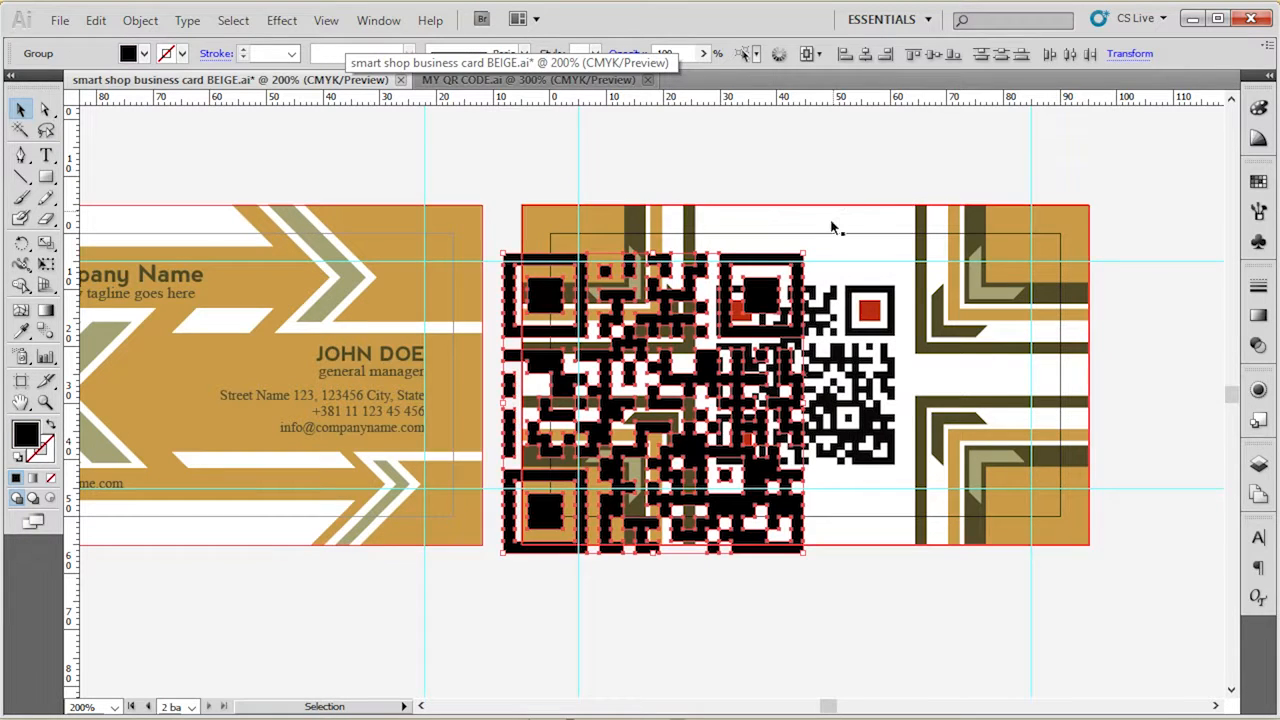
Scale the pasted QR code down proportionally and centre it horizontally and vertically on the linked QR image
{"action": "left_click_drag", "start_coordinate": [799, 260], "coordinate": [734, 325]}
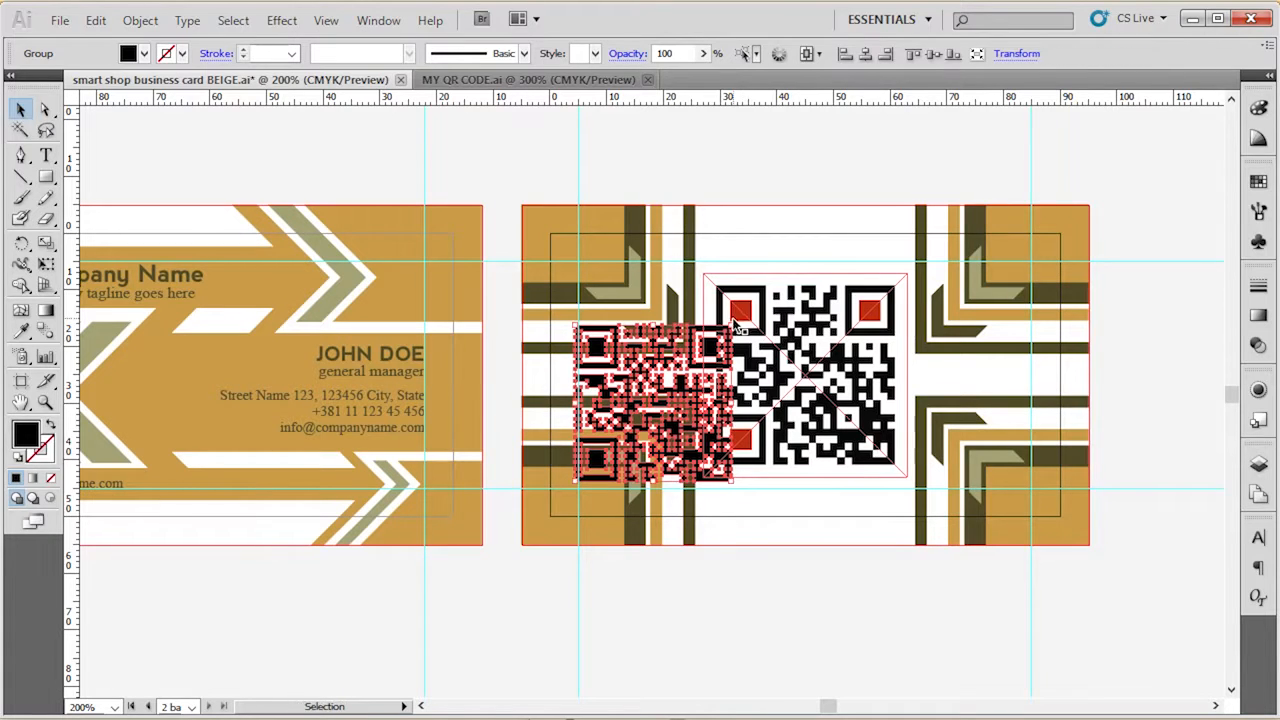
{"action": "left_click", "coordinate": [812, 350], "text": "shift"}
{"action": "left_click", "coordinate": [800, 330]}
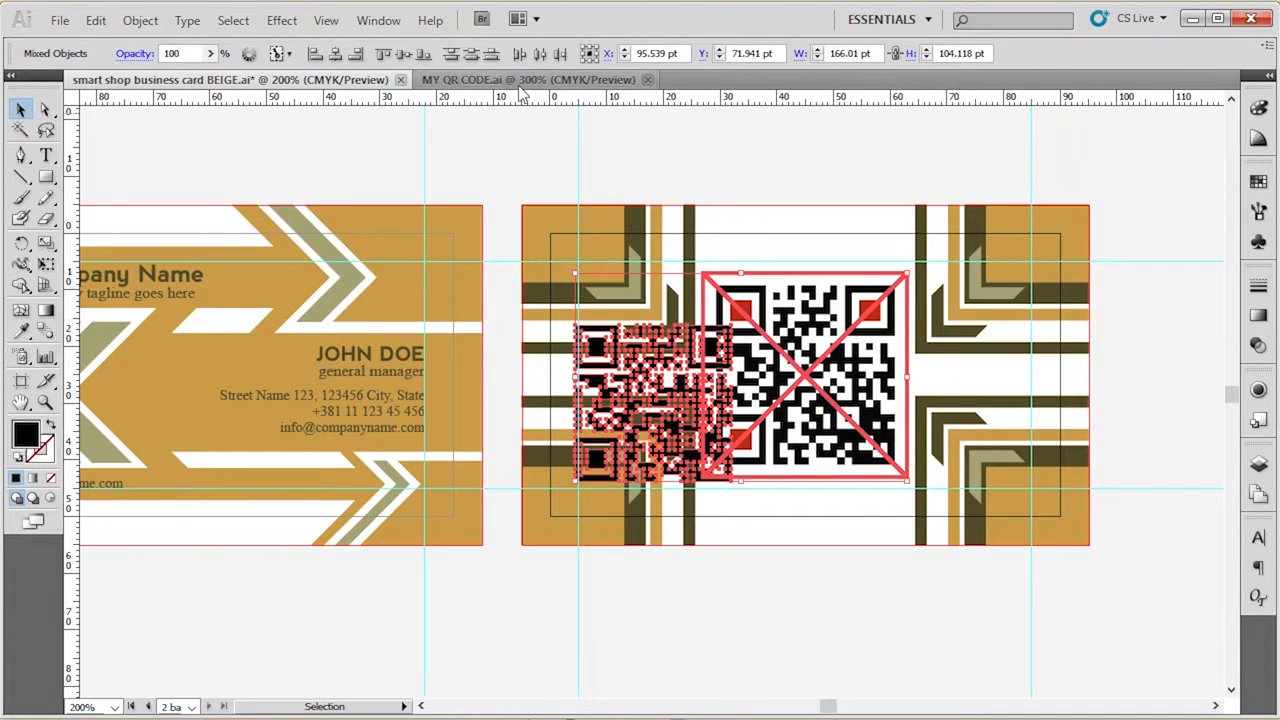
{"action": "left_click", "coordinate": [335, 53]}
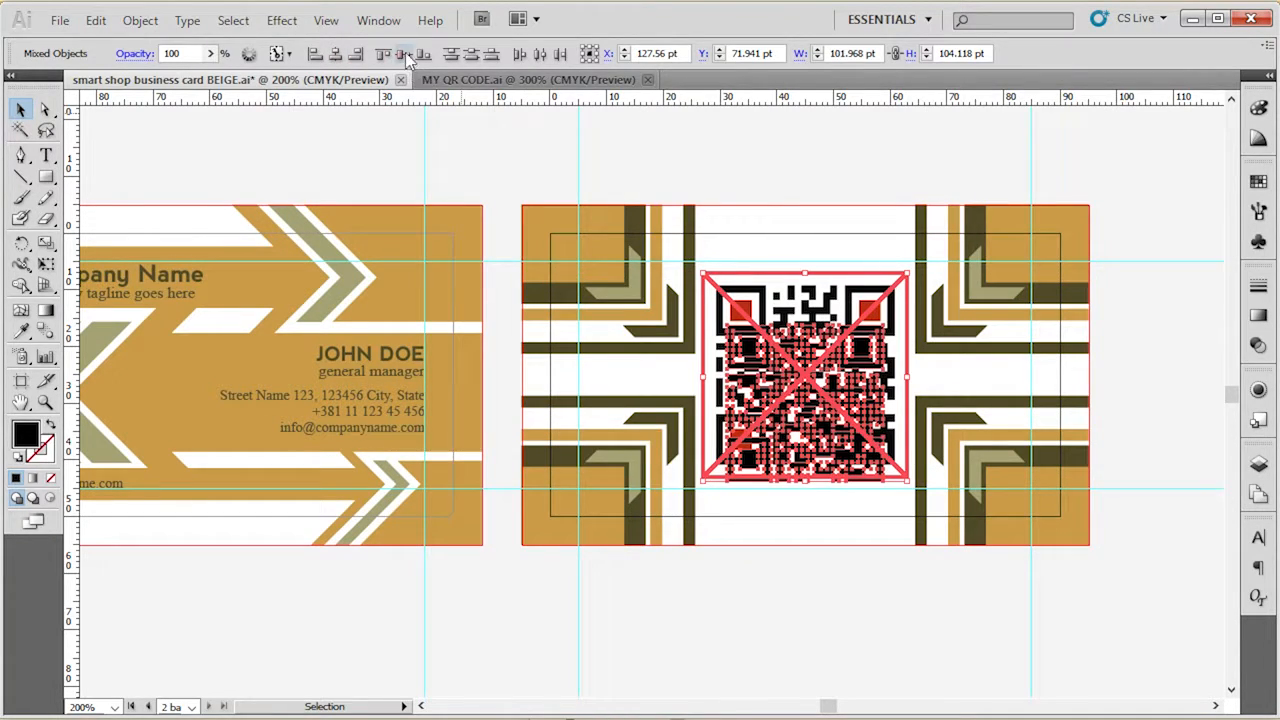
{"action": "left_click", "coordinate": [364, 147]}
Enlarge the vector QR code proportionally from its centre until it covers the linked QR image beneath
{"action": "scroll", "coordinate": [846, 340], "scroll_direction": "up", "scroll_amount": 2}
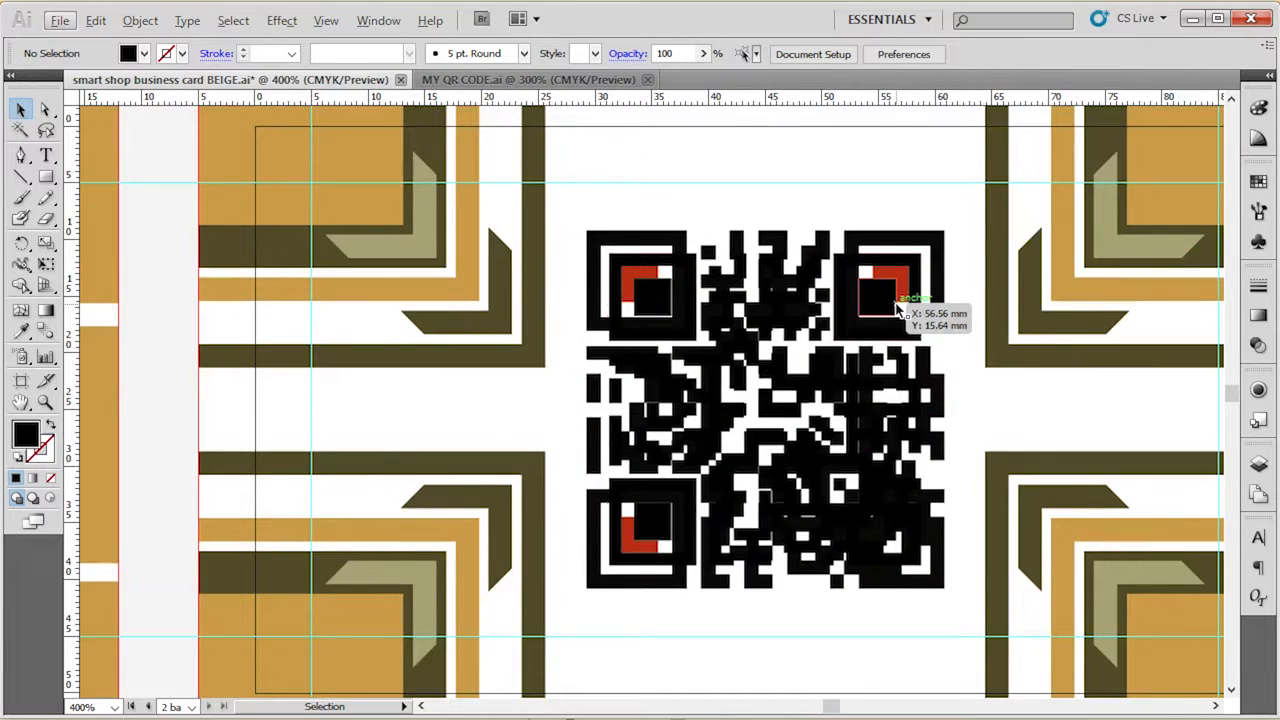
{"action": "left_click", "coordinate": [897, 305]}
{"action": "left_click_drag", "start_coordinate": [930, 258], "coordinate": [942, 234]}
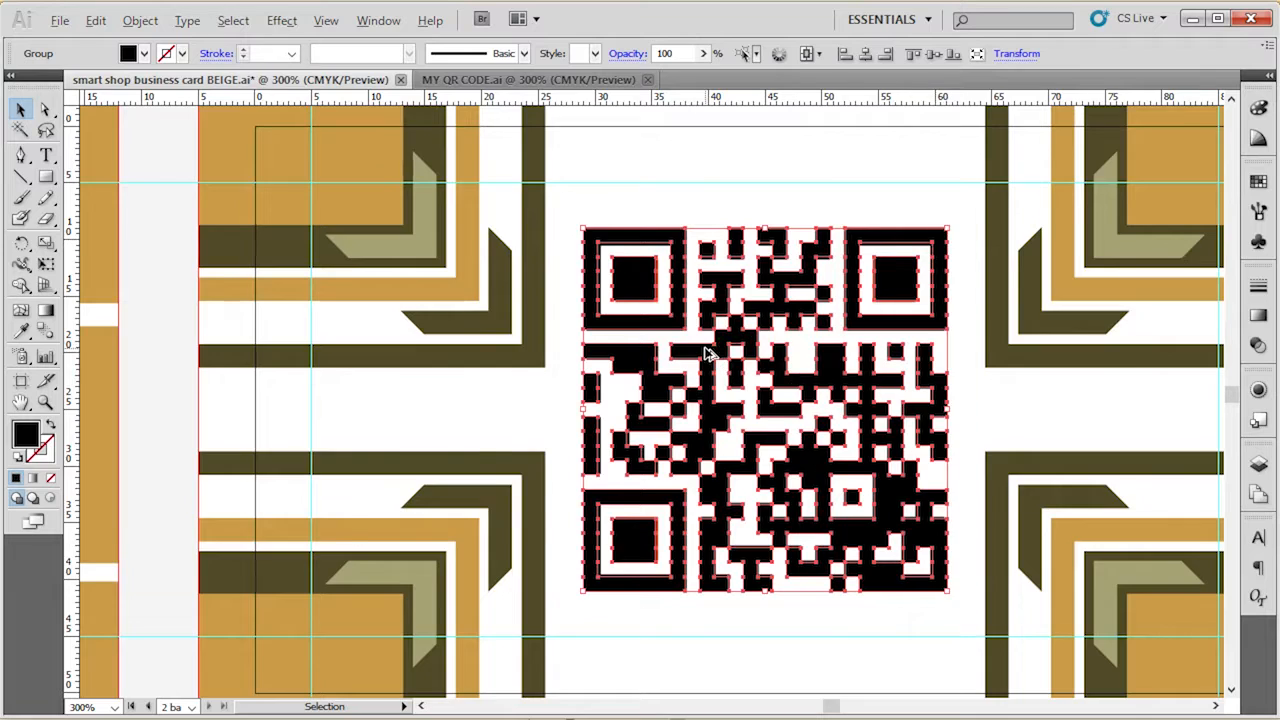
{"action": "scroll", "coordinate": [708, 352], "scroll_direction": "down", "scroll_amount": 2}
{"action": "left_click", "coordinate": [769, 146]}
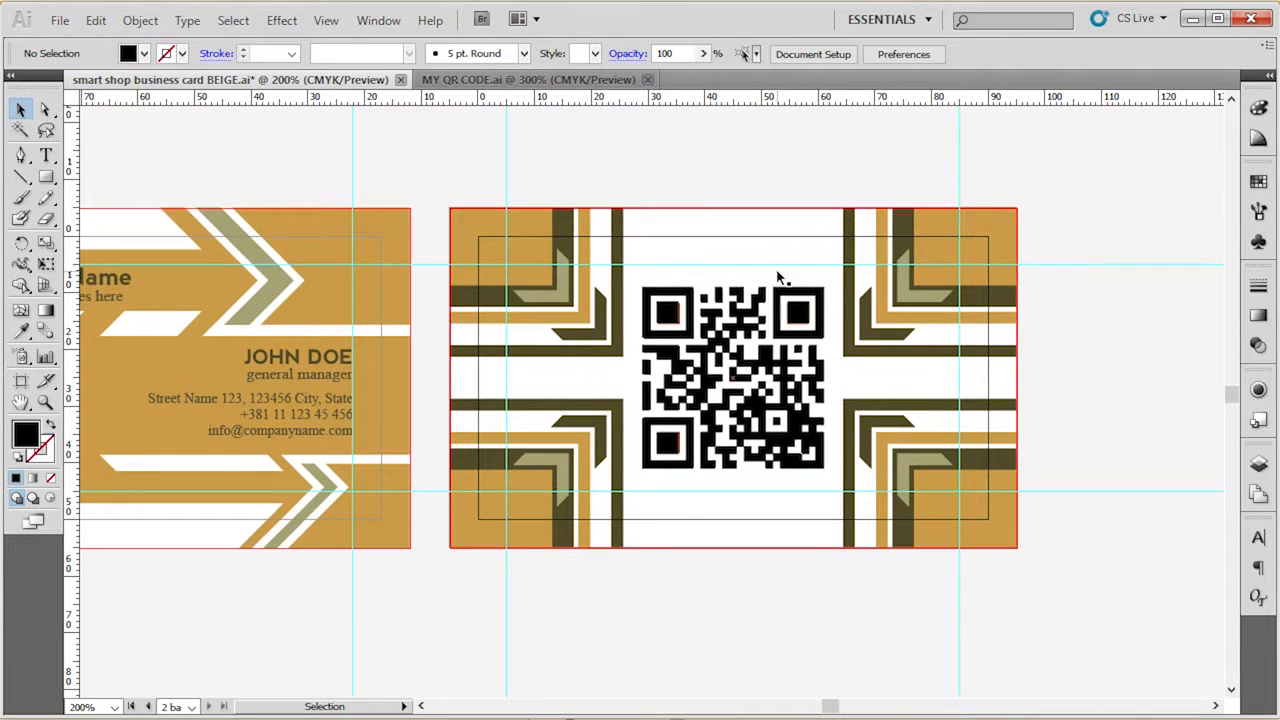
Delete the linked QR code image lying beneath the vector QR code
{"action": "left_click", "coordinate": [778, 272]}
{"action": "left_click", "coordinate": [778, 279]}
{"action": "key", "text": "Delete"}
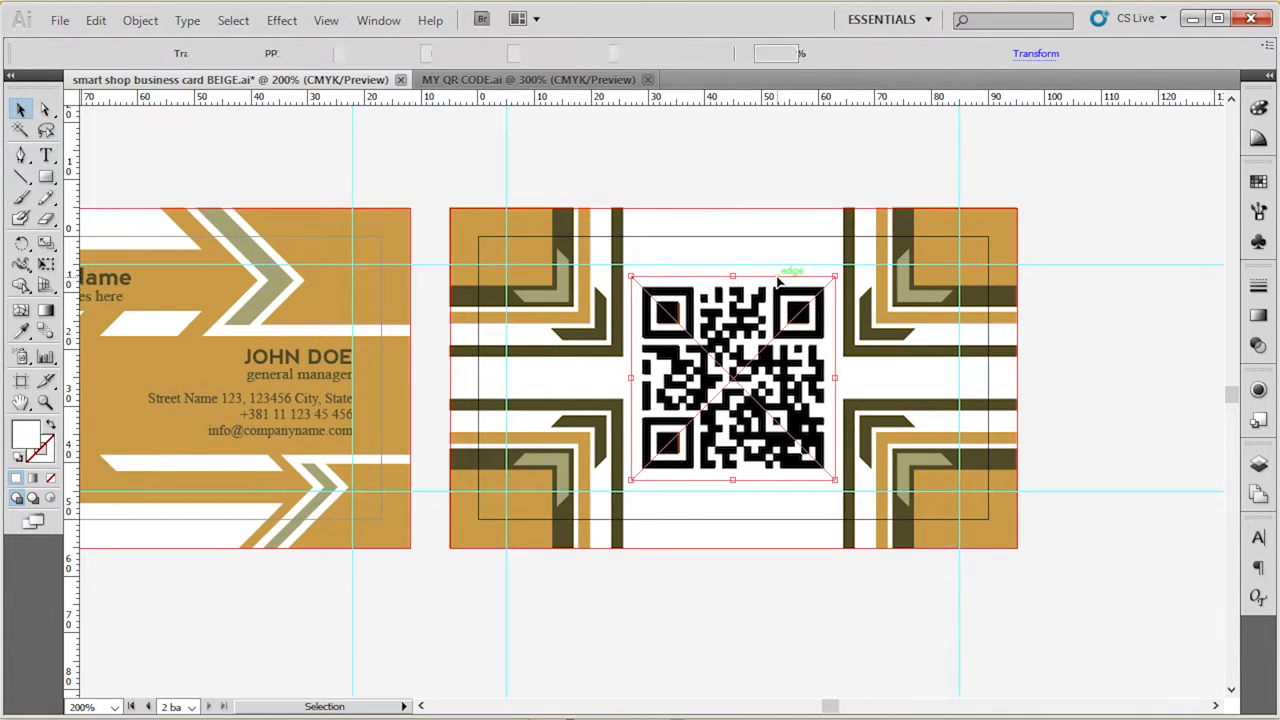
Isolate the QR code group and fill its three inner corner squares with the card's beige-gold swatch
{"action": "left_click", "coordinate": [797, 311]}
{"action": "double_click", "coordinate": [785, 380]}
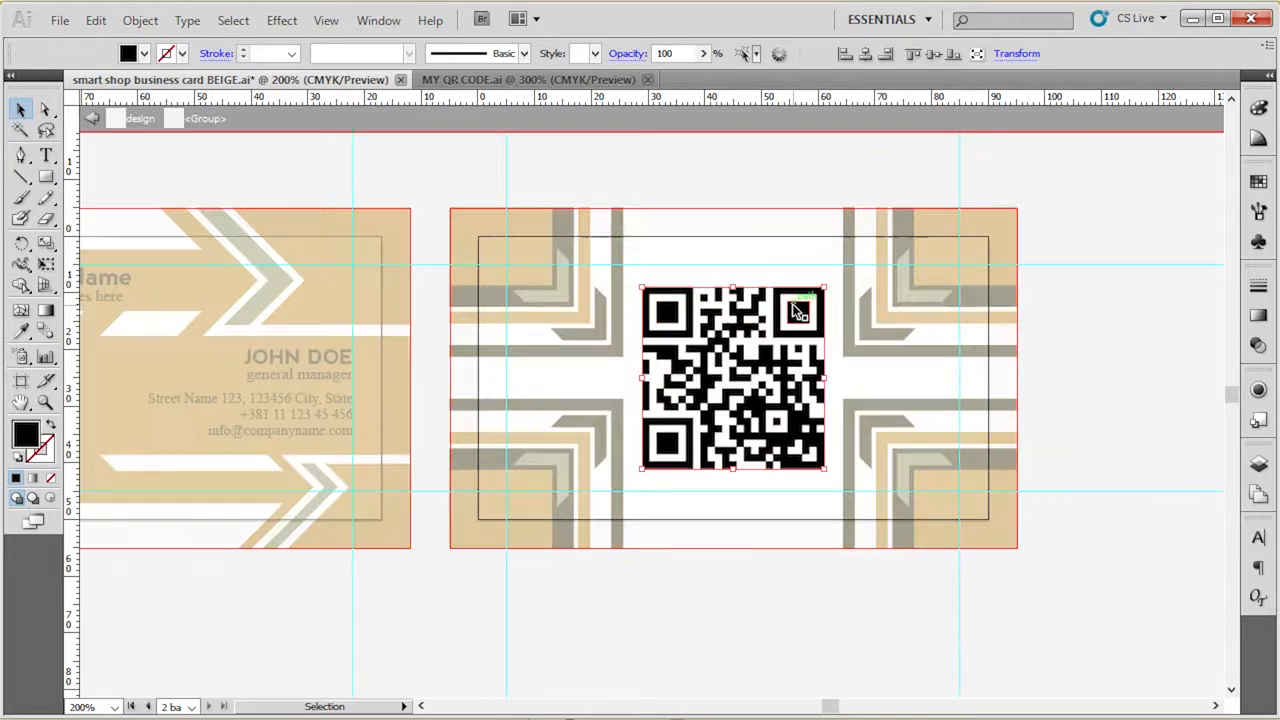
{"action": "scroll", "coordinate": [785, 380], "scroll_direction": "up", "scroll_amount": 2}
{"action": "left_click", "coordinate": [818, 245]}
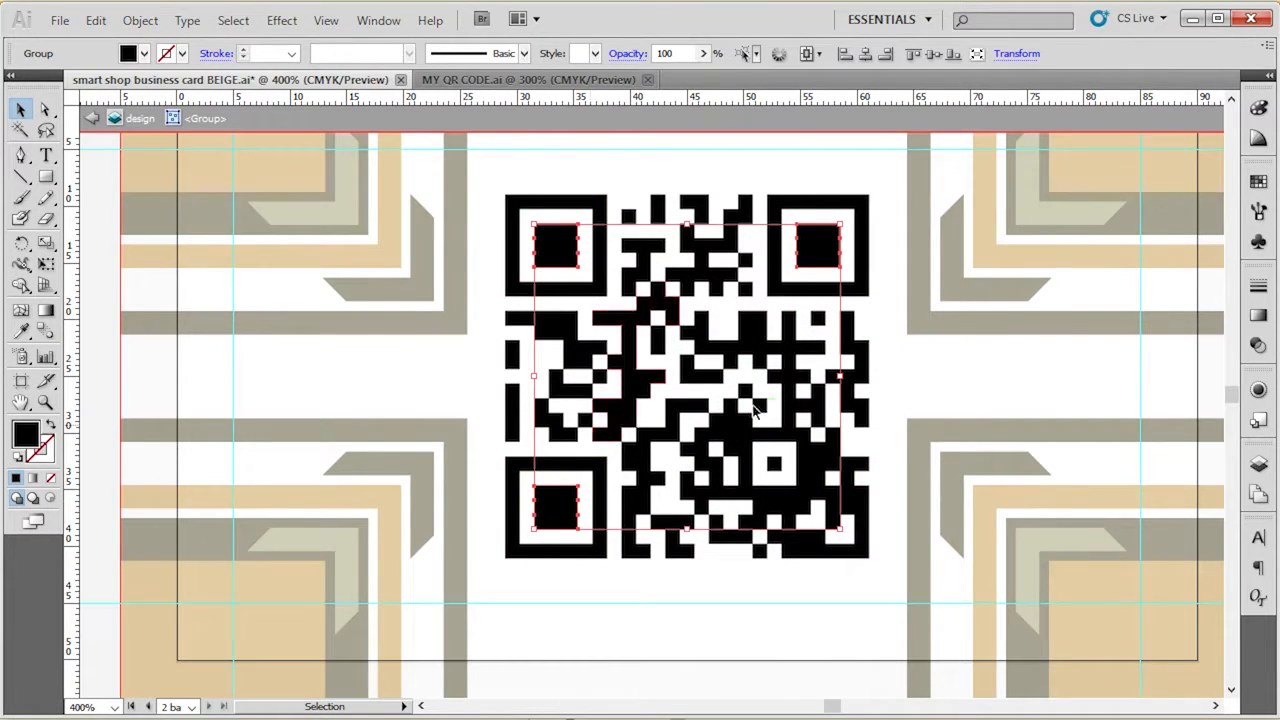
{"action": "left_click", "coordinate": [1258, 181]}
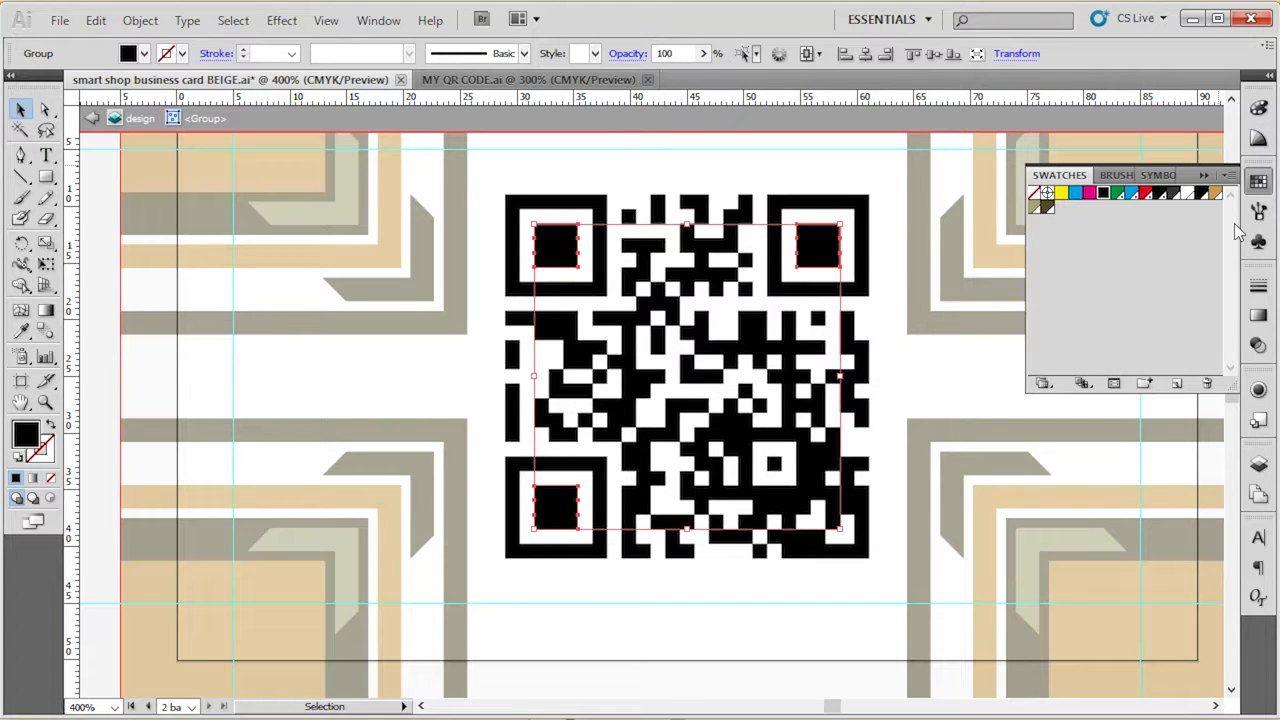
{"action": "left_click", "coordinate": [1215, 192]}
{"action": "scroll", "coordinate": [560, 440], "scroll_direction": "down", "scroll_amount": 2}
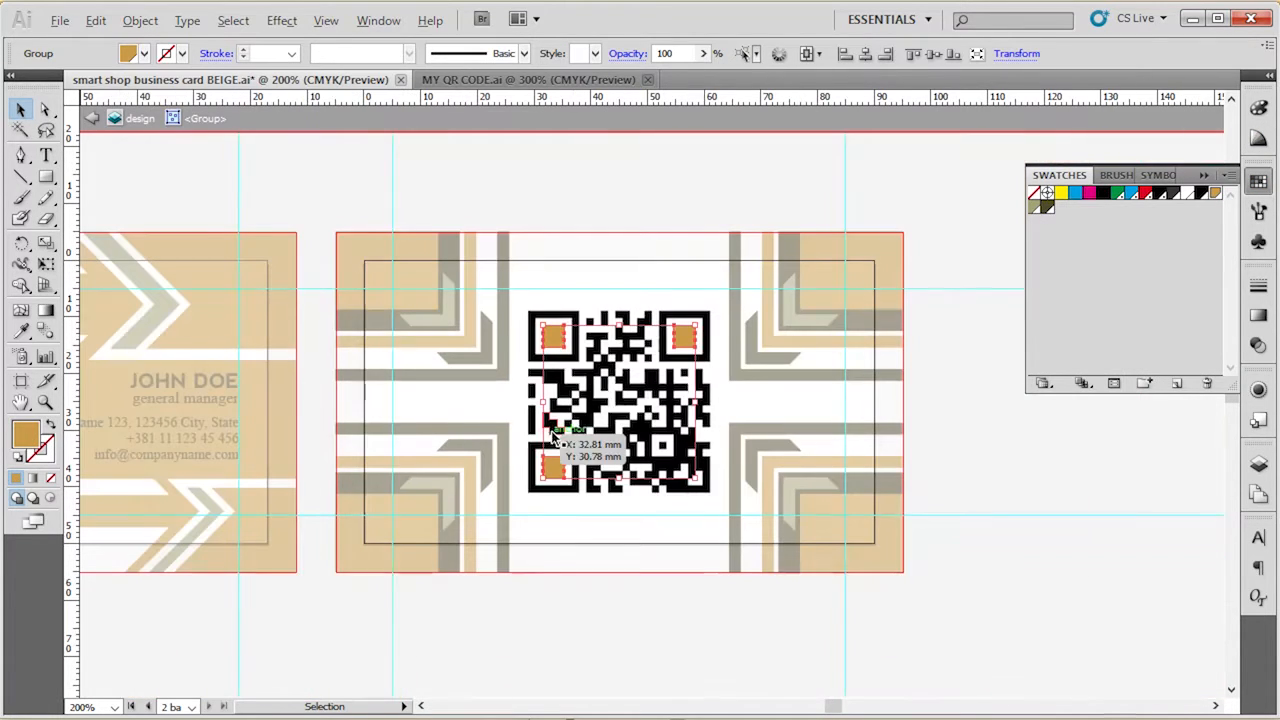
Leave isolation mode of the QR code group and deselect everything on the card back
{"action": "double_click", "coordinate": [648, 205]}
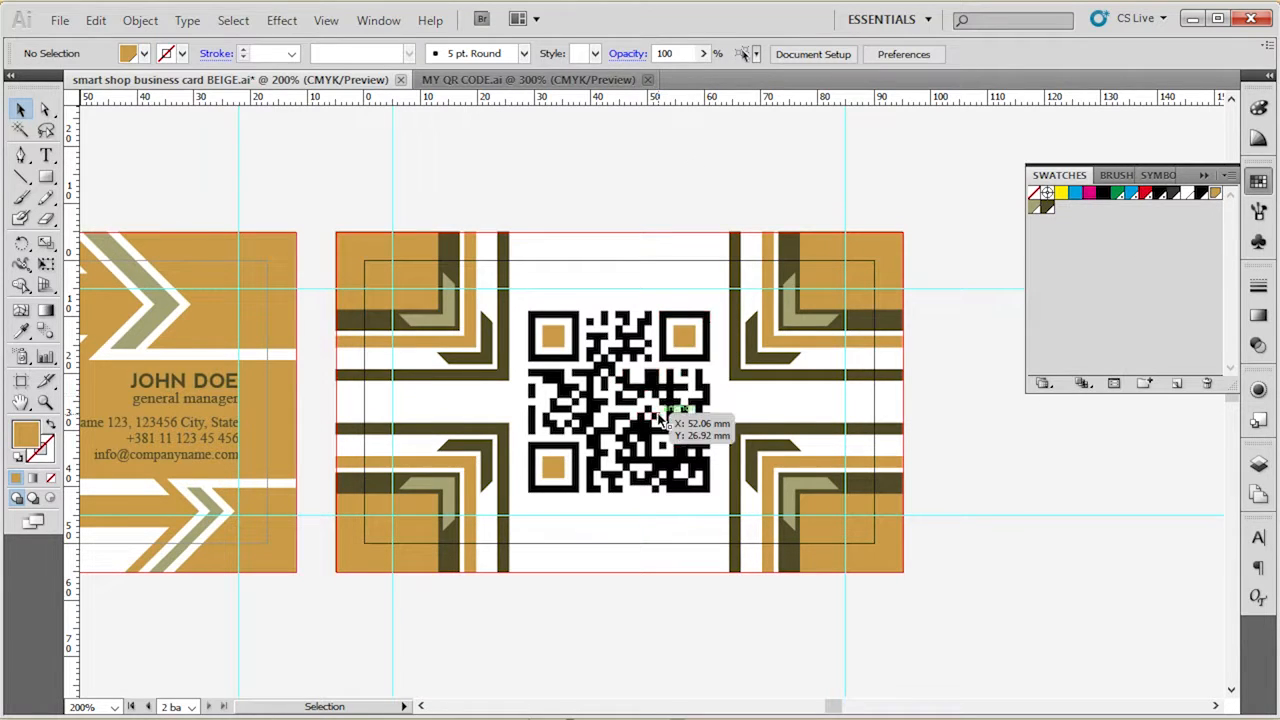
{"action": "left_click", "coordinate": [608, 470]}
{"action": "left_click", "coordinate": [650, 190]}
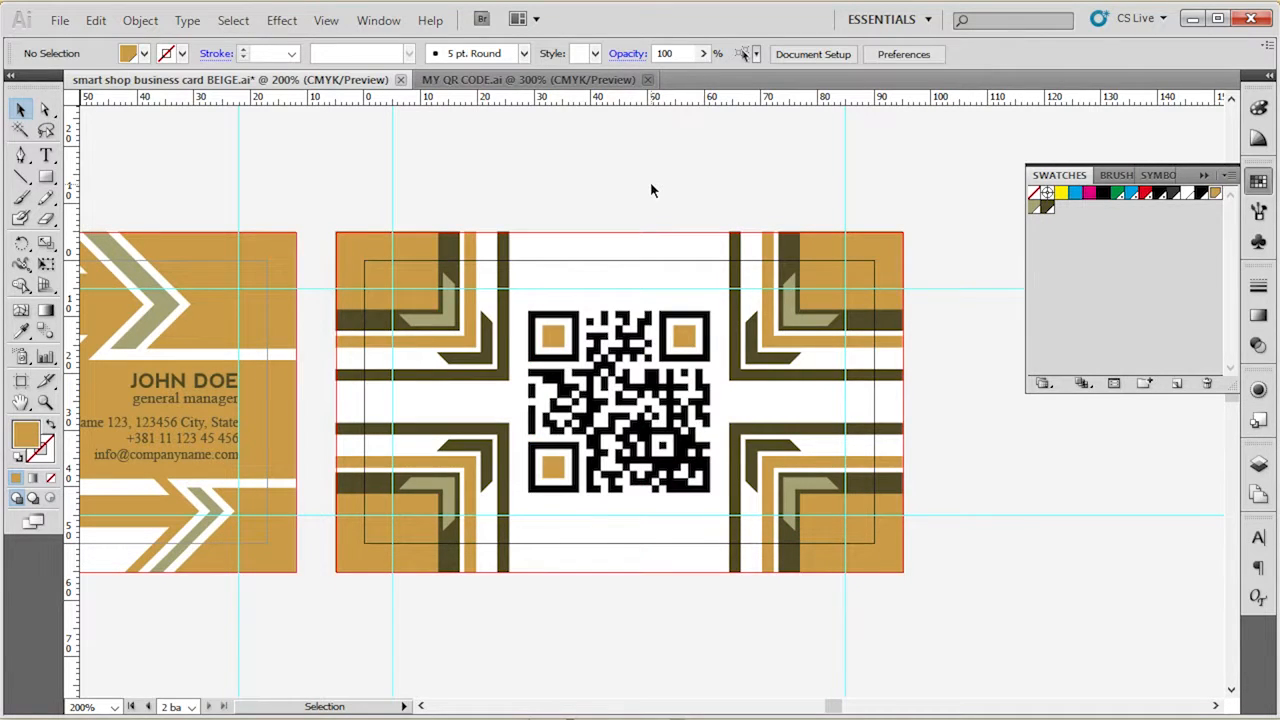
{"action": "key", "text": "space"}
{"action": "left_click_drag", "start_coordinate": [606, 180], "coordinate": [683, 177]}
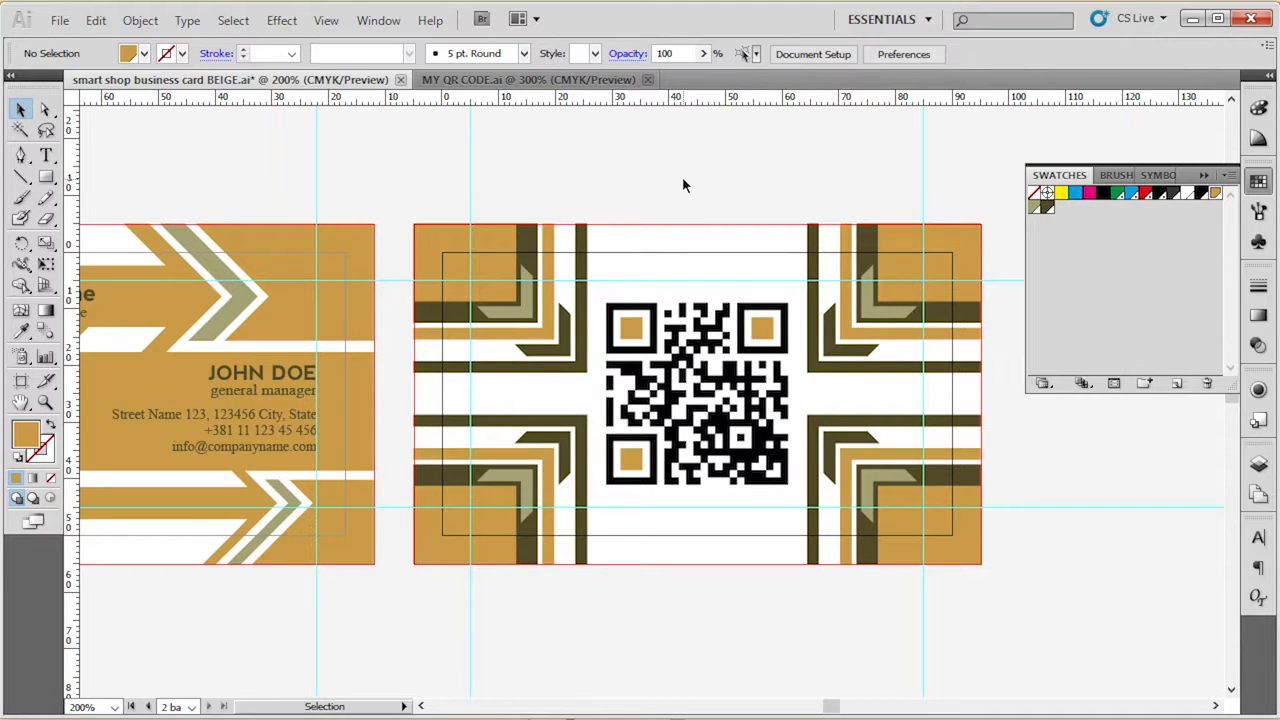
Try filling the three large gold shapes on the card front with brown 5E4D2F, and undo the recolouring
{"action": "key", "text": "space"}
{"action": "left_click_drag", "start_coordinate": [371, 177], "coordinate": [651, 183]}
{"action": "left_click", "coordinate": [643, 264]}
{"action": "left_click", "coordinate": [660, 385], "text": "shift"}
{"action": "left_click", "coordinate": [196, 400], "text": "shift"}
{"action": "double_click", "coordinate": [26, 433]}
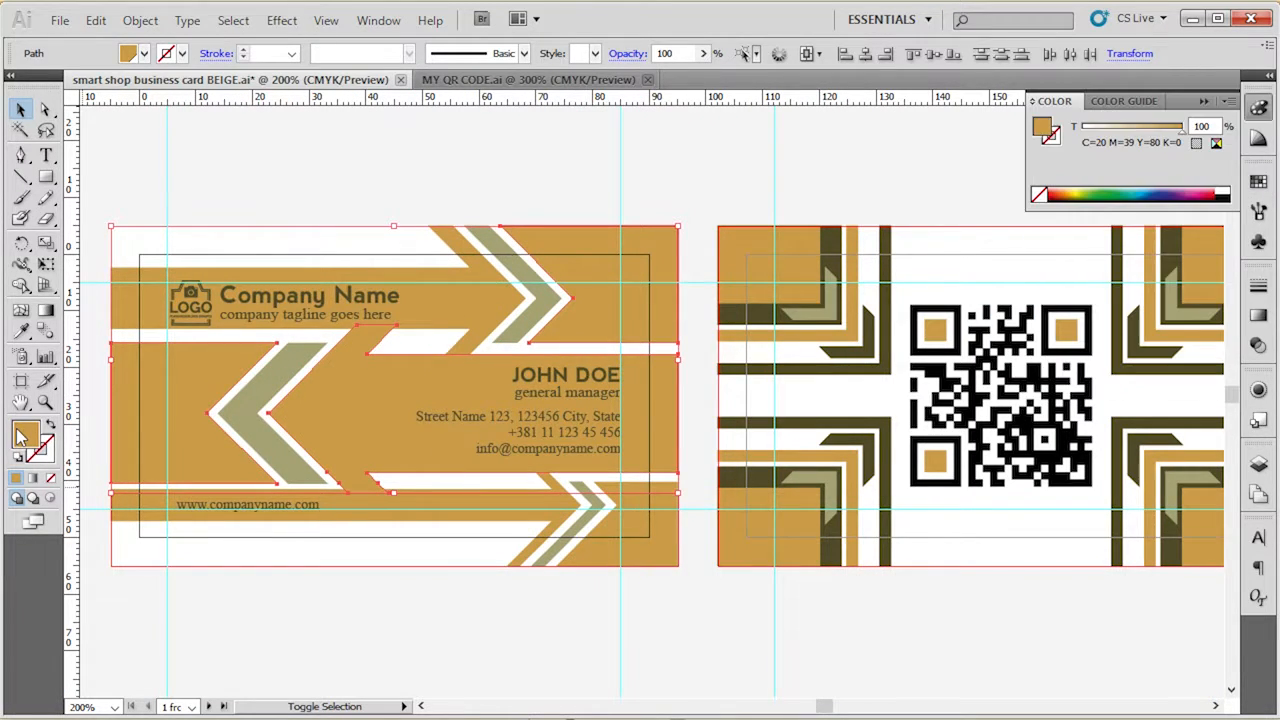
{"action": "left_click", "coordinate": [526, 408]}
{"action": "left_click", "coordinate": [514, 406]}
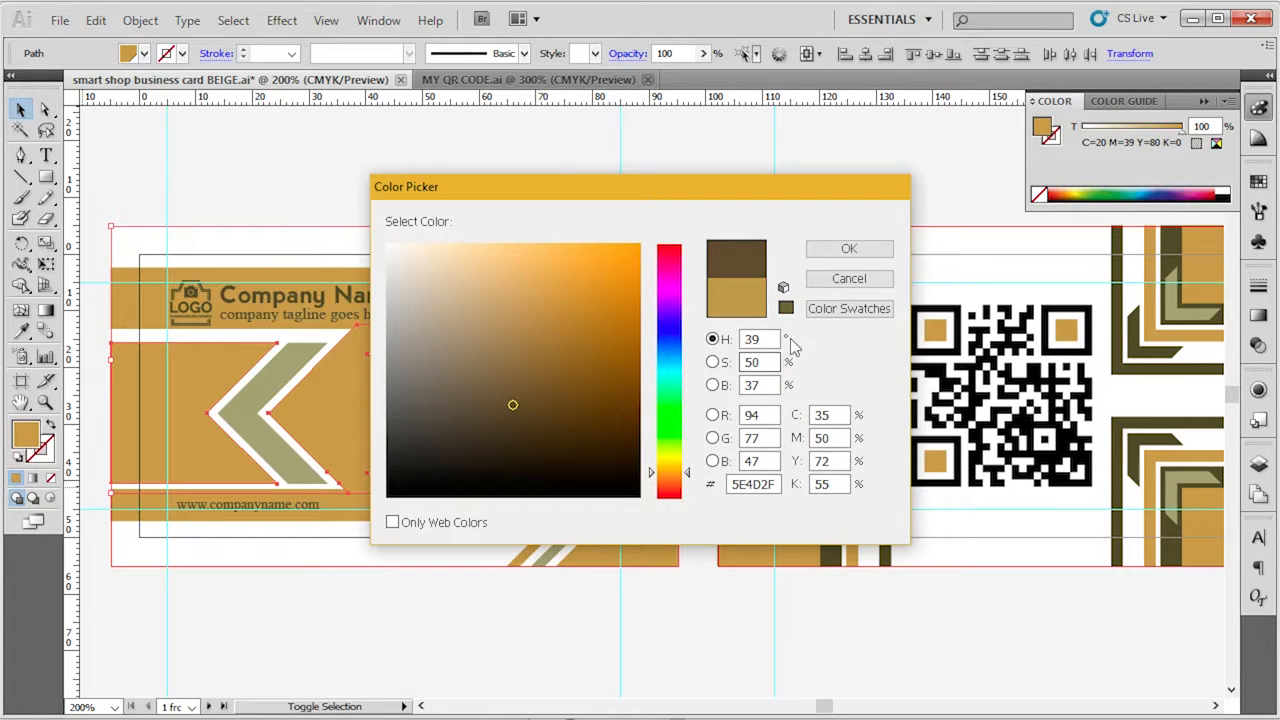
{"action": "left_click", "coordinate": [848, 248]}
{"action": "left_click", "coordinate": [734, 125]}
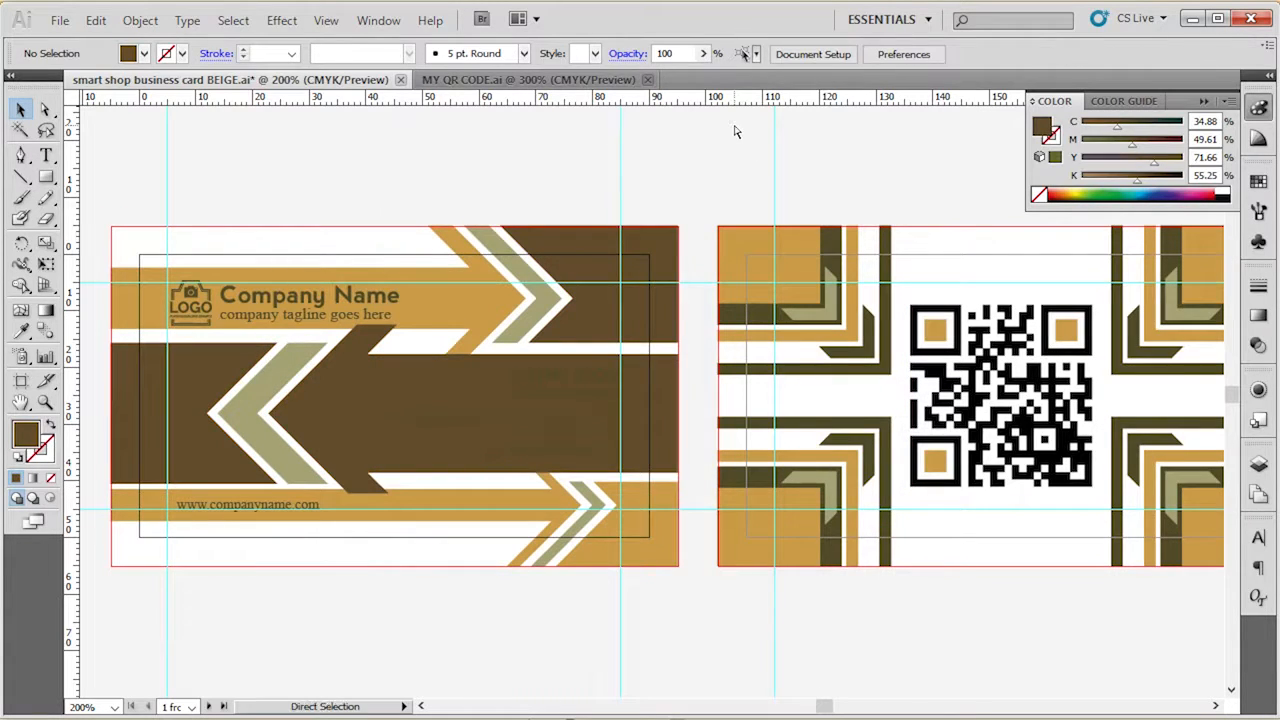
{"action": "key", "text": "ctrl+z"}
{"action": "left_click", "coordinate": [734, 125]}
Examine the fill colours of the card front by selecting its gold shapes, olive chevron and text in turn
{"action": "key", "text": "space"}
{"action": "left_click_drag", "start_coordinate": [713, 280], "coordinate": [651, 296]}
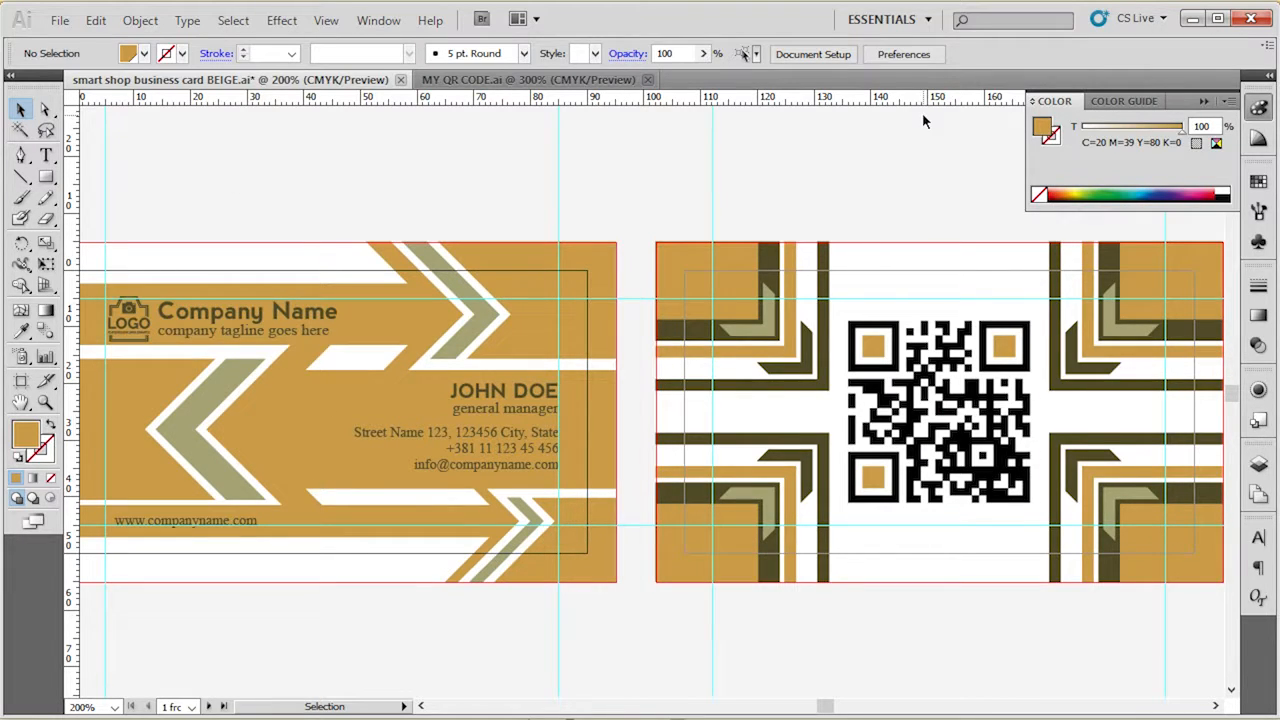
{"action": "left_click", "coordinate": [529, 274]}
{"action": "left_click", "coordinate": [429, 300]}
{"action": "left_click", "coordinate": [298, 320]}
{"action": "left_click", "coordinate": [464, 408]}
{"action": "left_click", "coordinate": [470, 455]}
{"action": "left_click", "coordinate": [517, 210]}
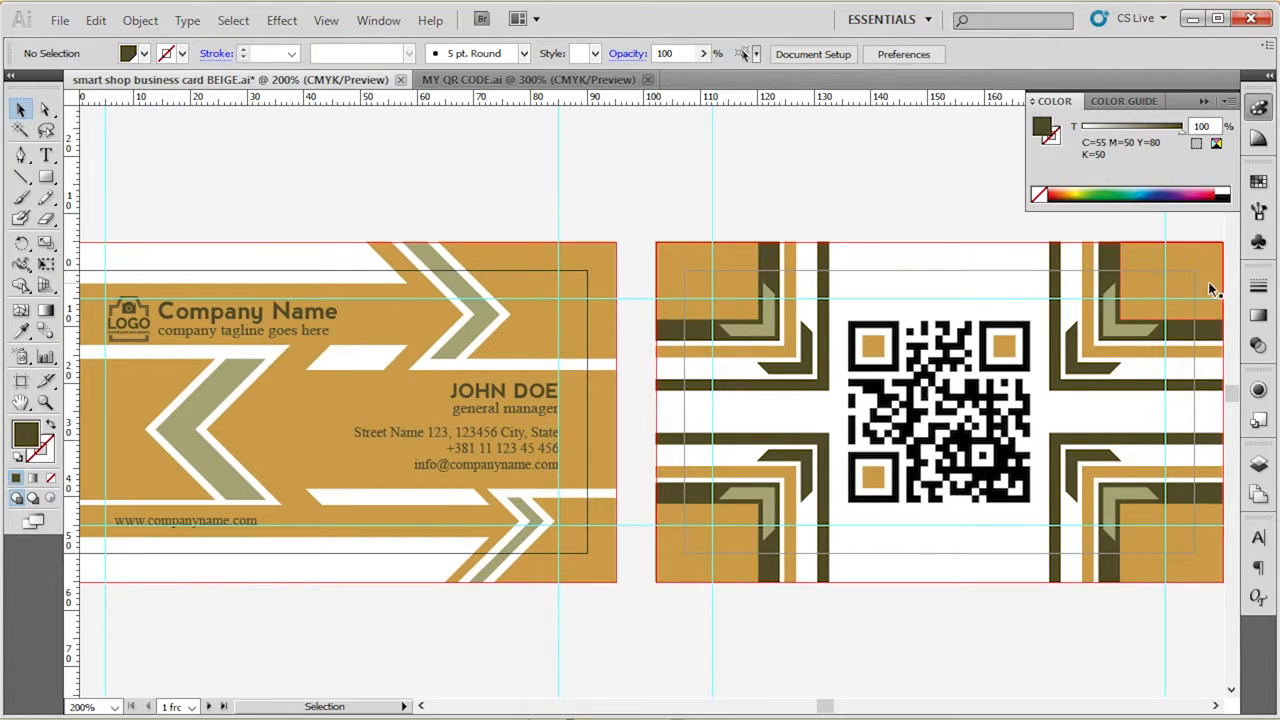
Show the document's colour swatches and select the upper gold arrow shape on the card front to identify its swatch
{"action": "left_click", "coordinate": [1259, 183]}
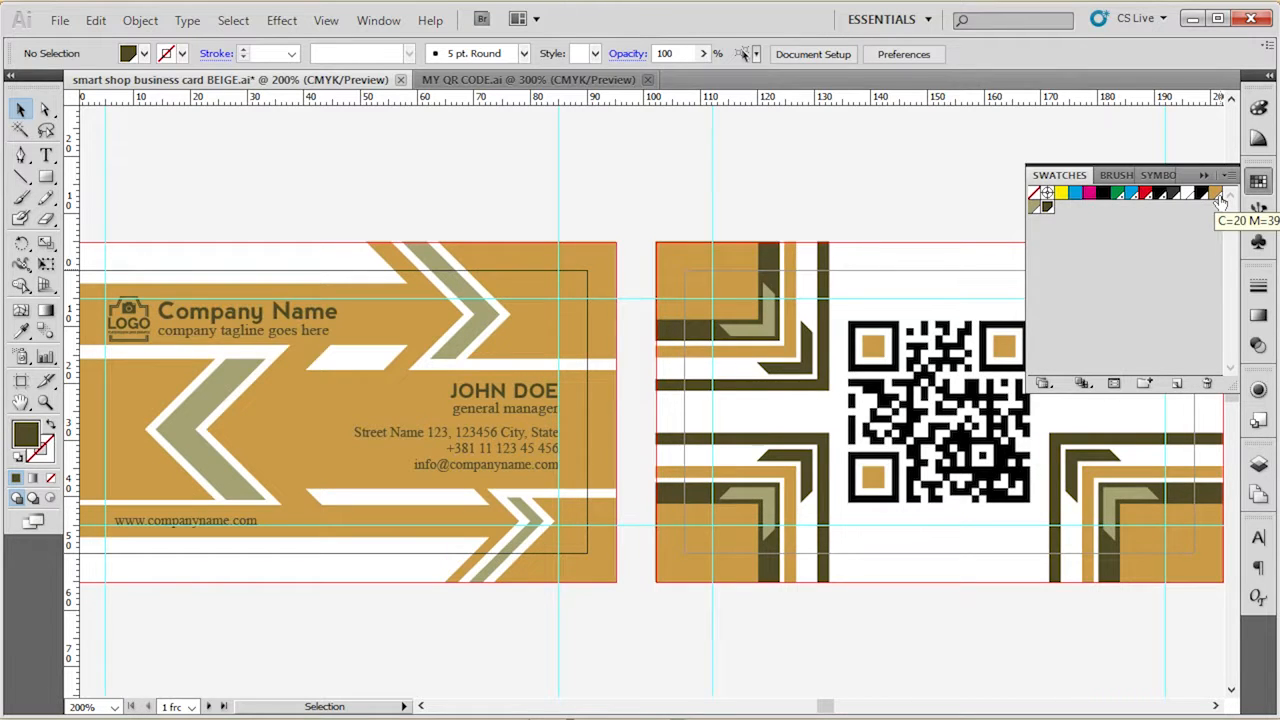
{"action": "left_click", "coordinate": [1200, 244]}
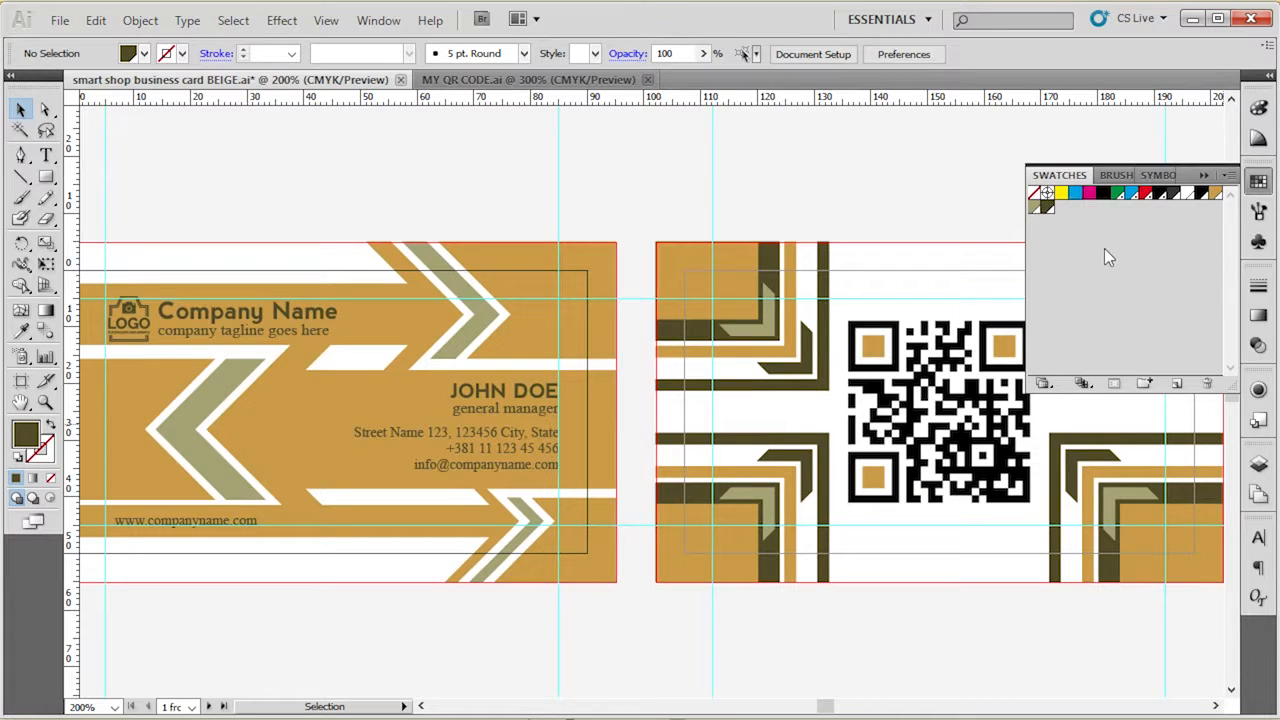
{"action": "left_click", "coordinate": [592, 295]}
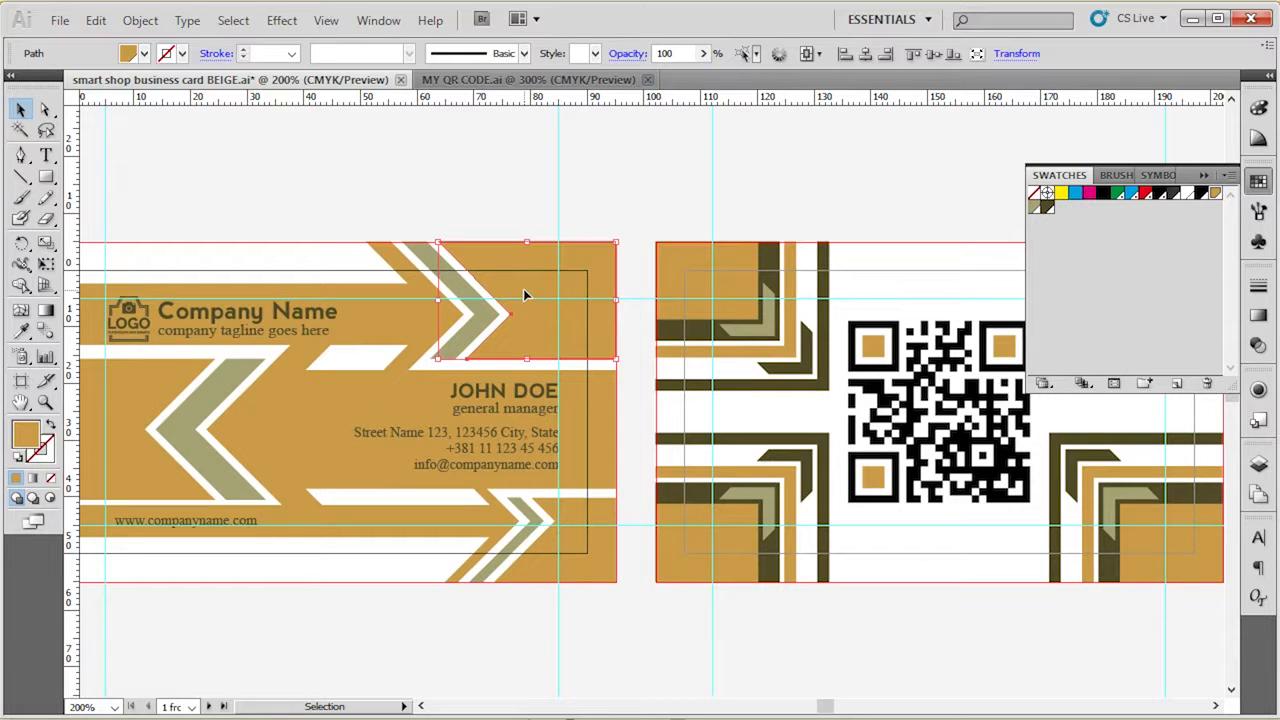
{"action": "left_click", "coordinate": [528, 181]}
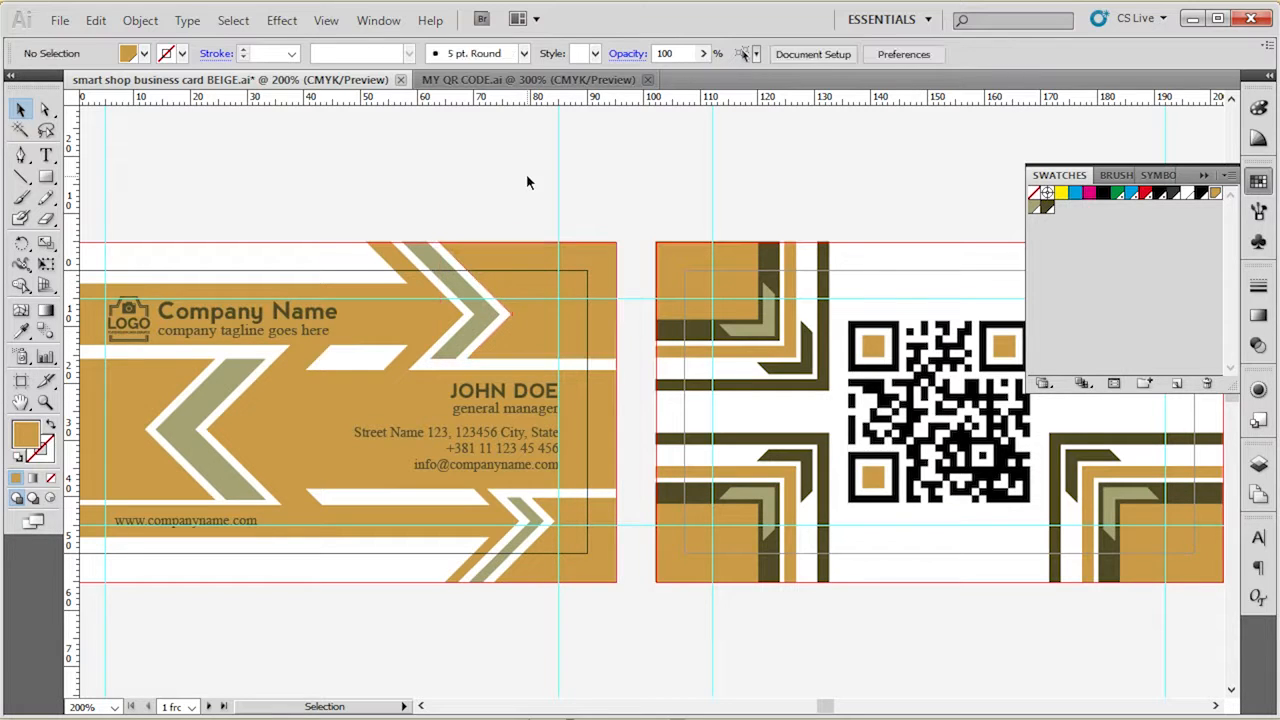
Edit the gold global swatch with preview on, setting cyan to 0, magenta to 100 and yellow to 50
{"action": "double_click", "coordinate": [1218, 194]}
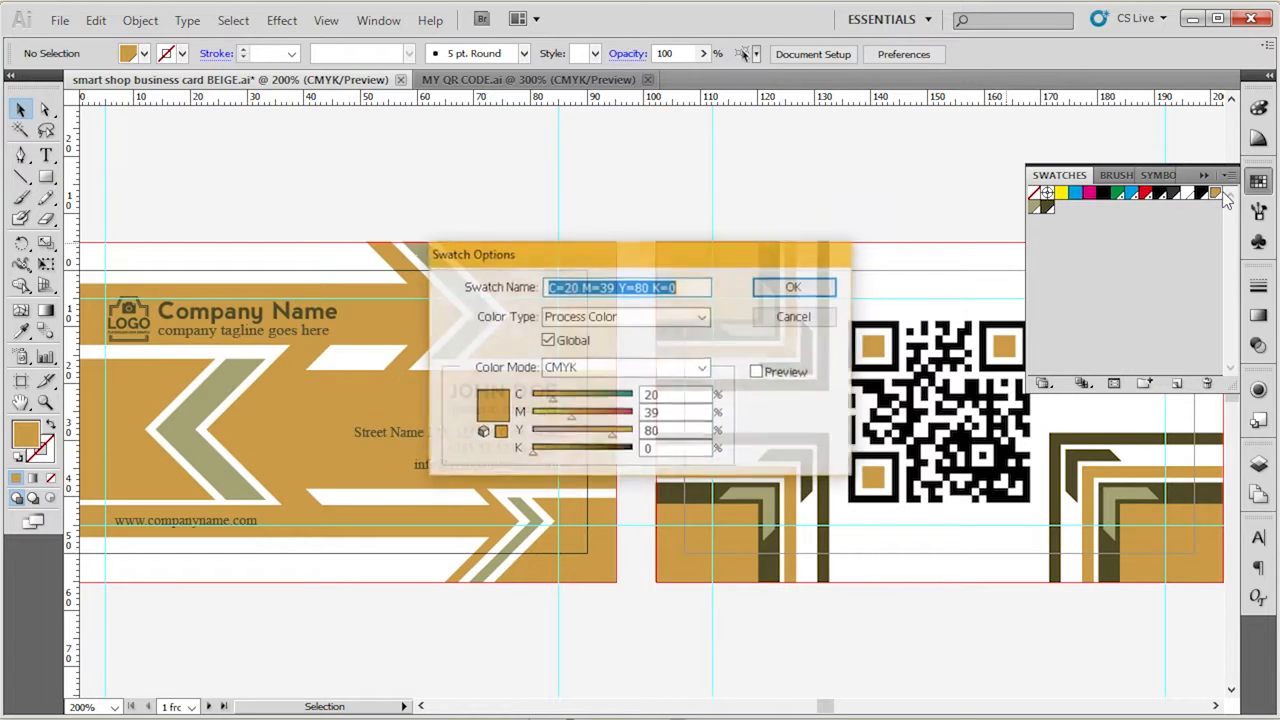
{"action": "left_click", "coordinate": [757, 372]}
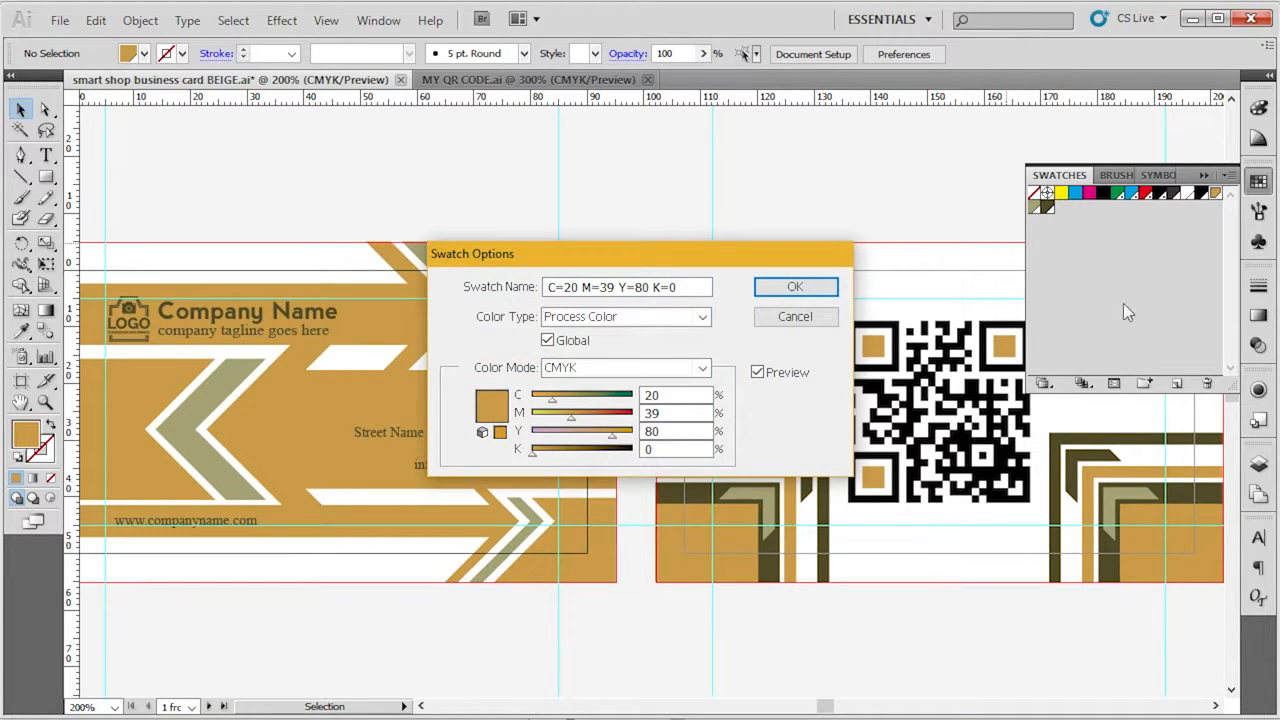
{"action": "double_click", "coordinate": [708, 396]}
{"action": "type", "text": "0"}
{"action": "key", "text": "Tab"}
{"action": "type", "text": "100"}
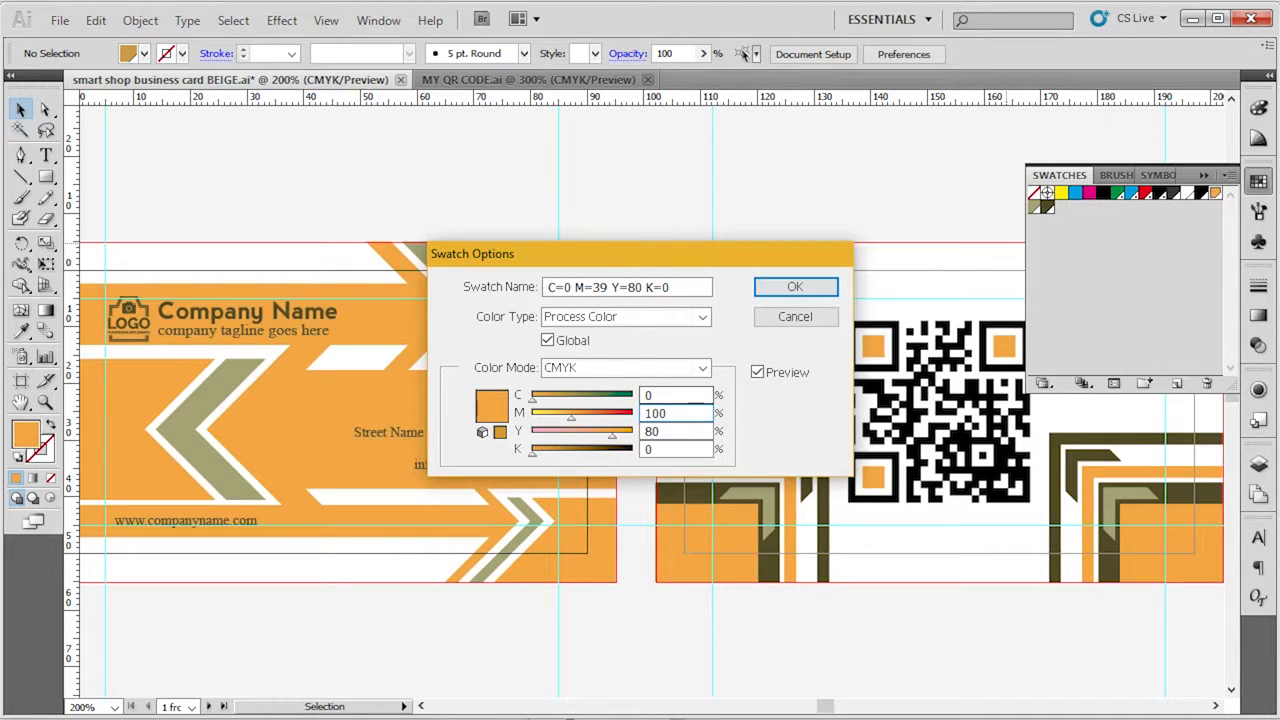
{"action": "key", "text": "Tab"}
{"action": "type", "text": "50"}
{"action": "key", "text": "Tab"}
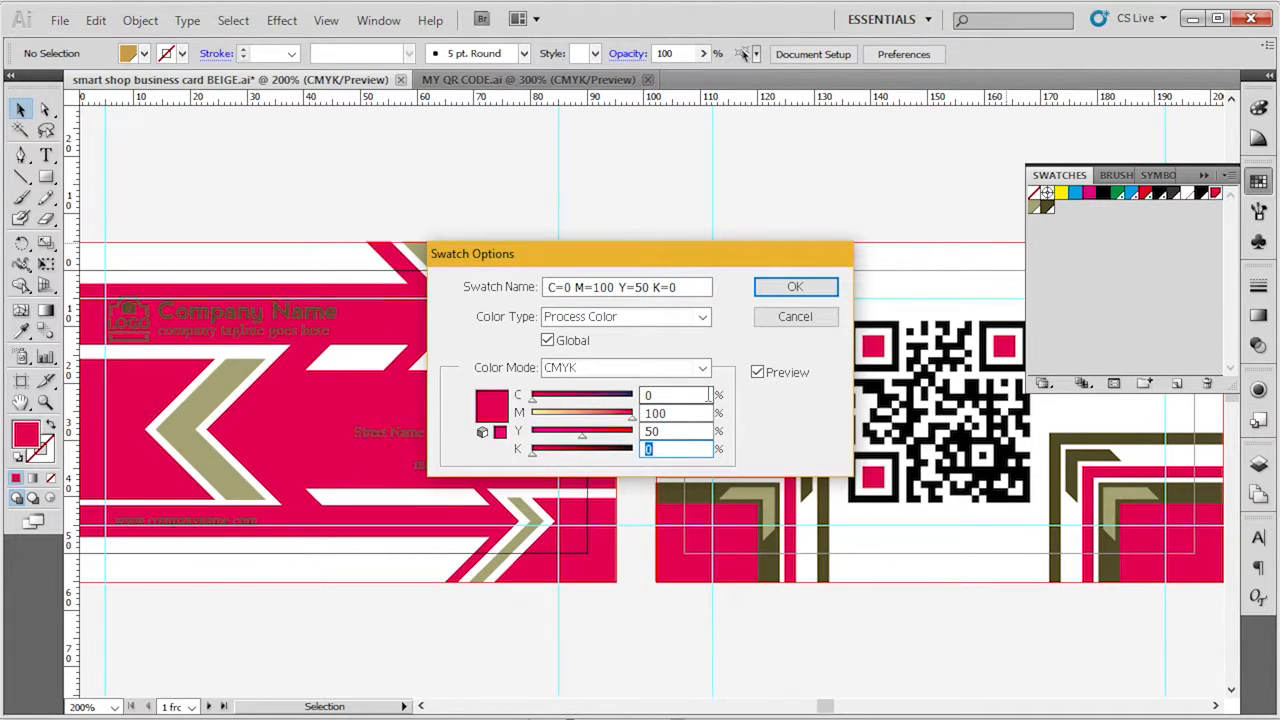
Set the same swatch's yellow to 100 and black to 10, and apply the new red
{"action": "double_click", "coordinate": [687, 432]}
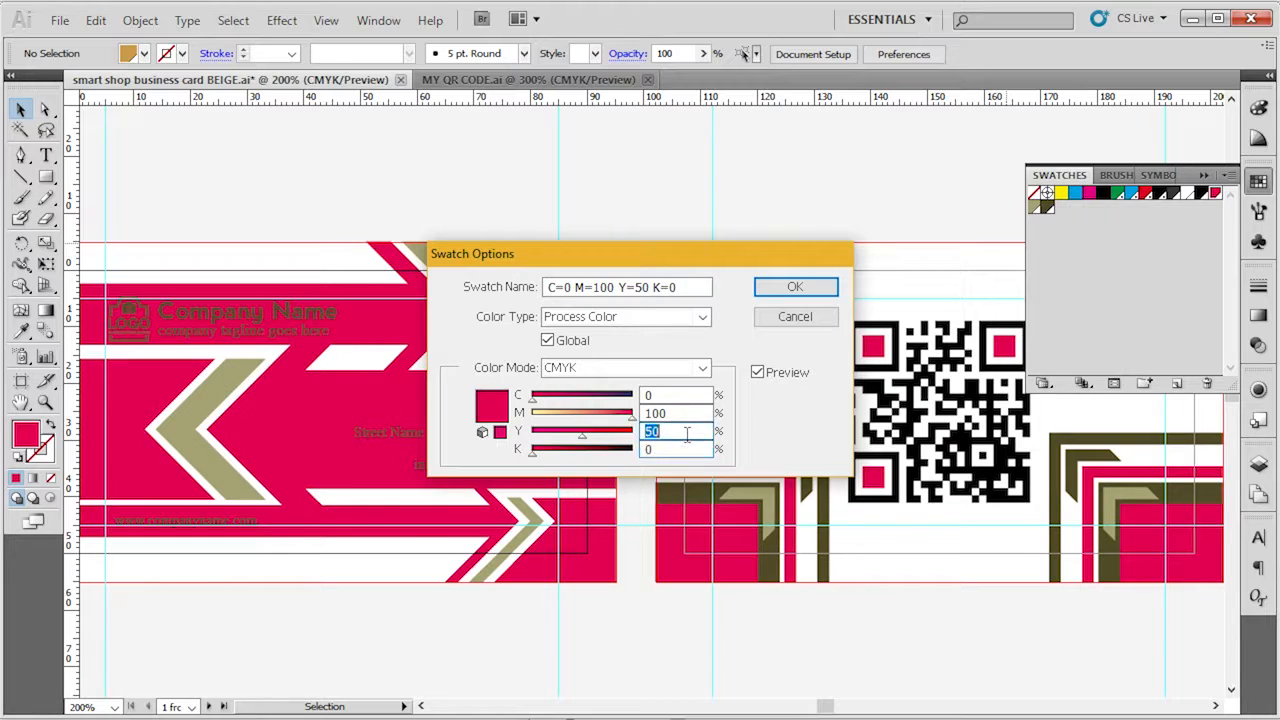
{"action": "type", "text": "100"}
{"action": "key", "text": "Tab"}
{"action": "type", "text": "10"}
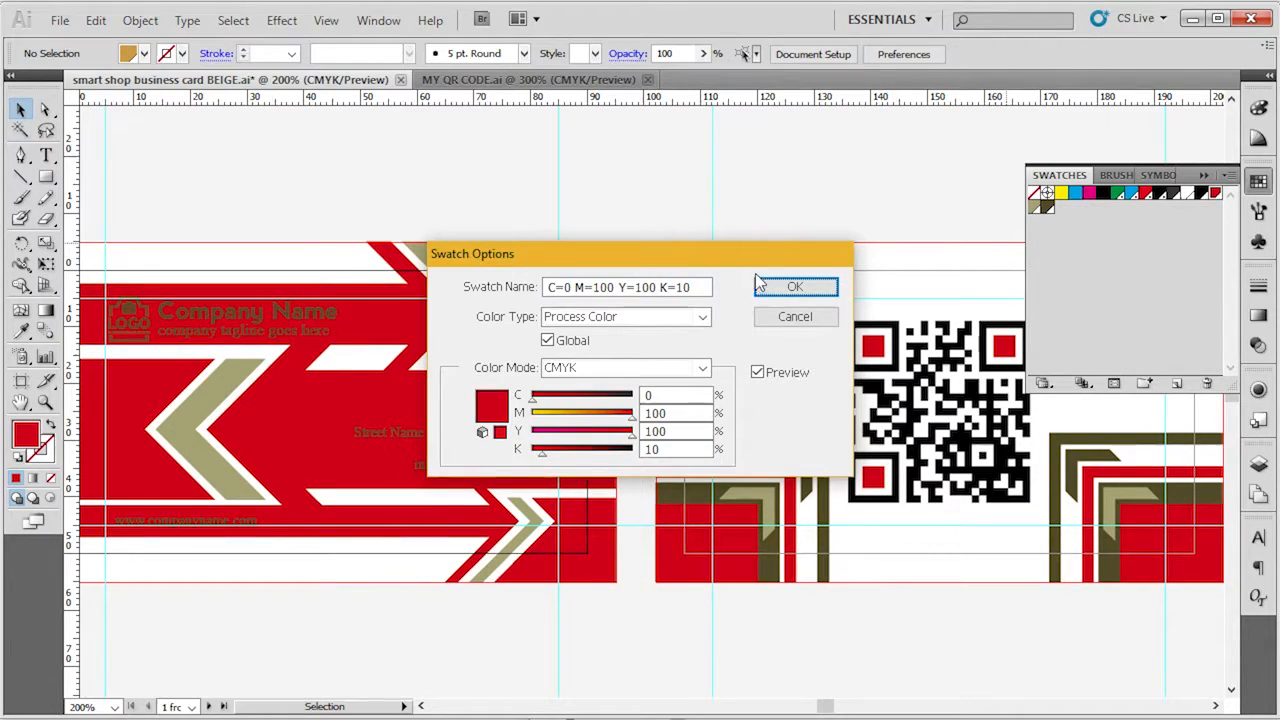
{"action": "left_click", "coordinate": [790, 287]}
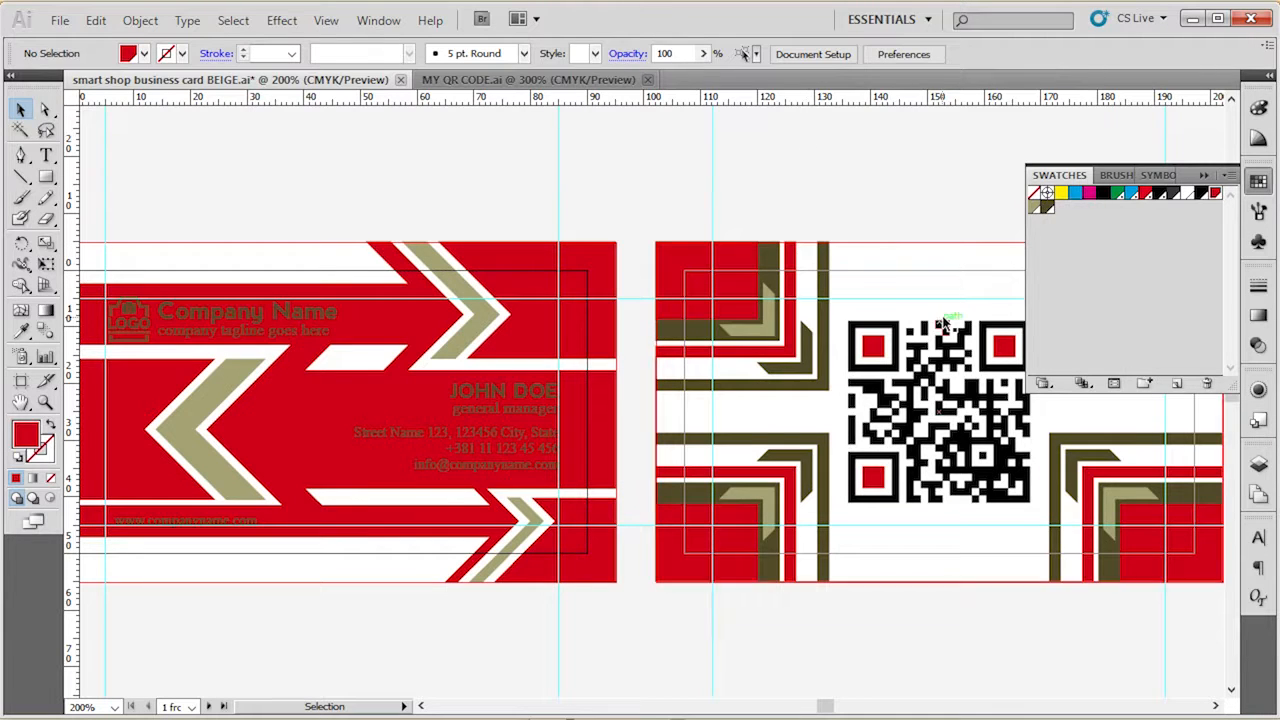
Examine how the QR code's inner corner squares follow the edited swatch, and deselect the code
{"action": "left_click", "coordinate": [878, 352]}
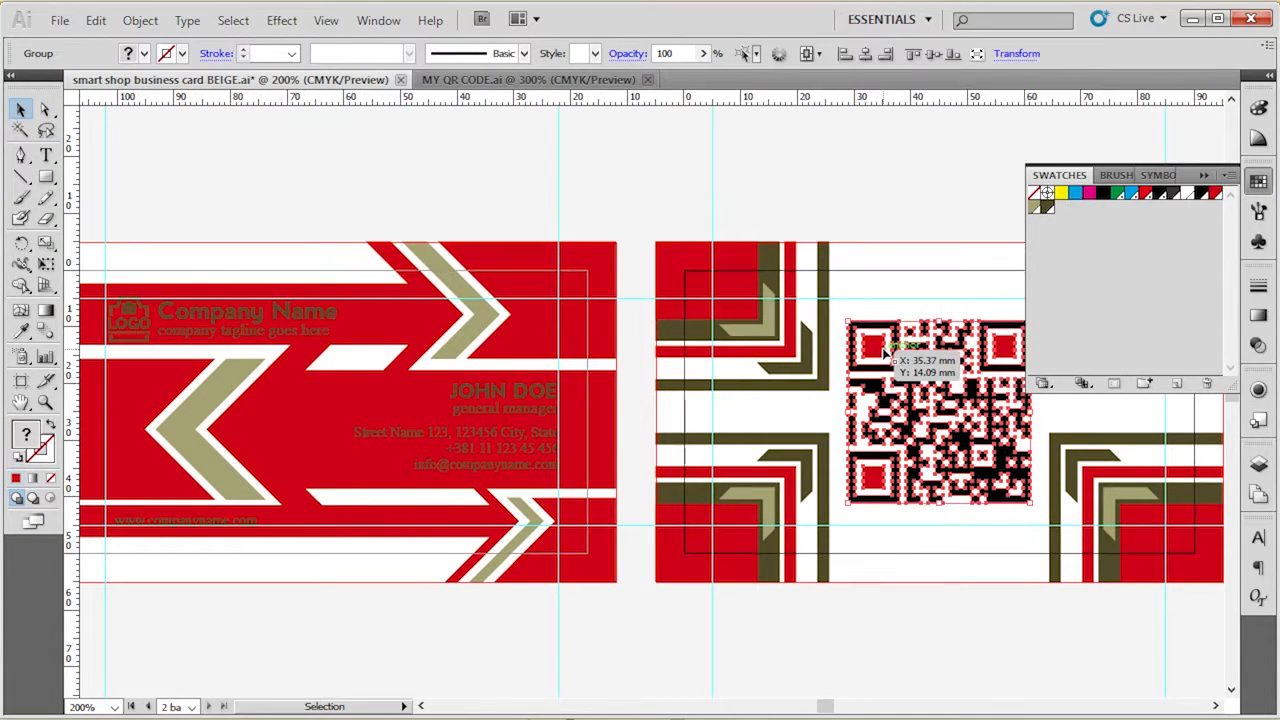
{"action": "left_click", "coordinate": [934, 187]}
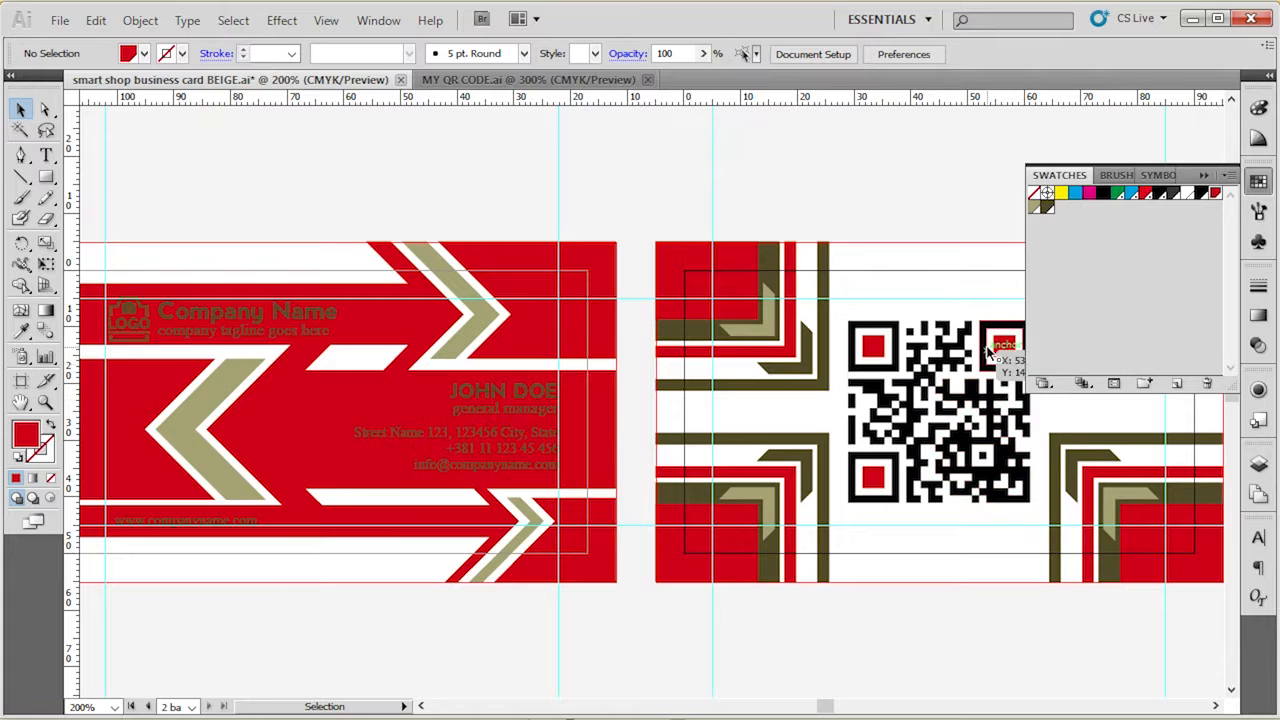
{"action": "left_click", "coordinate": [1008, 352]}
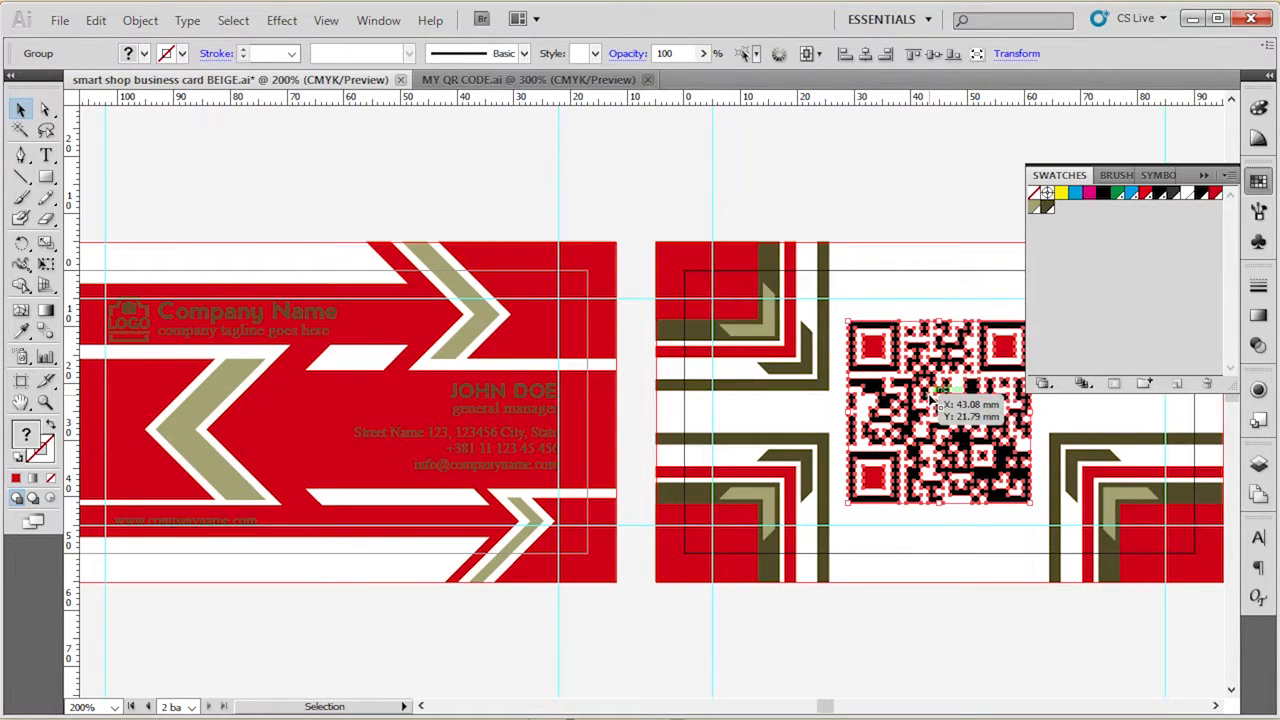
{"action": "left_click", "coordinate": [932, 205]}
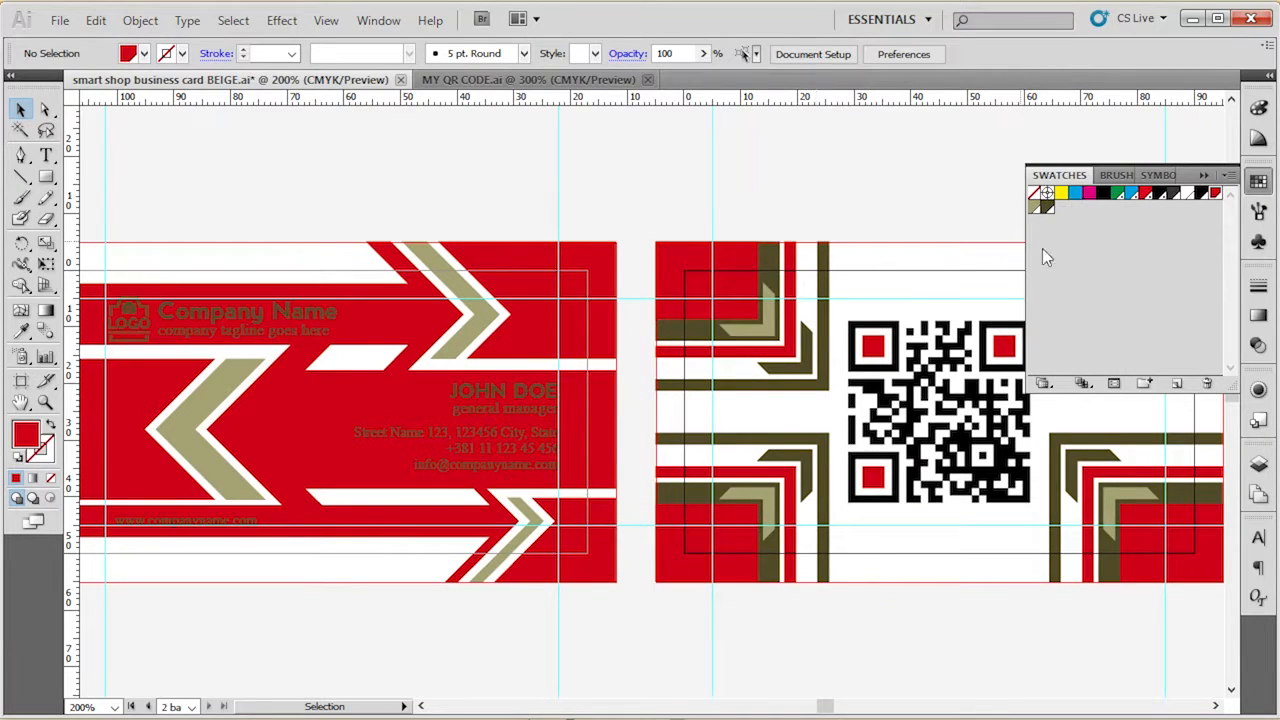
Change the light olive global swatch, with preview on, to C 0, M 100, Y 100, K 50 and apply it
{"action": "double_click", "coordinate": [1040, 210]}
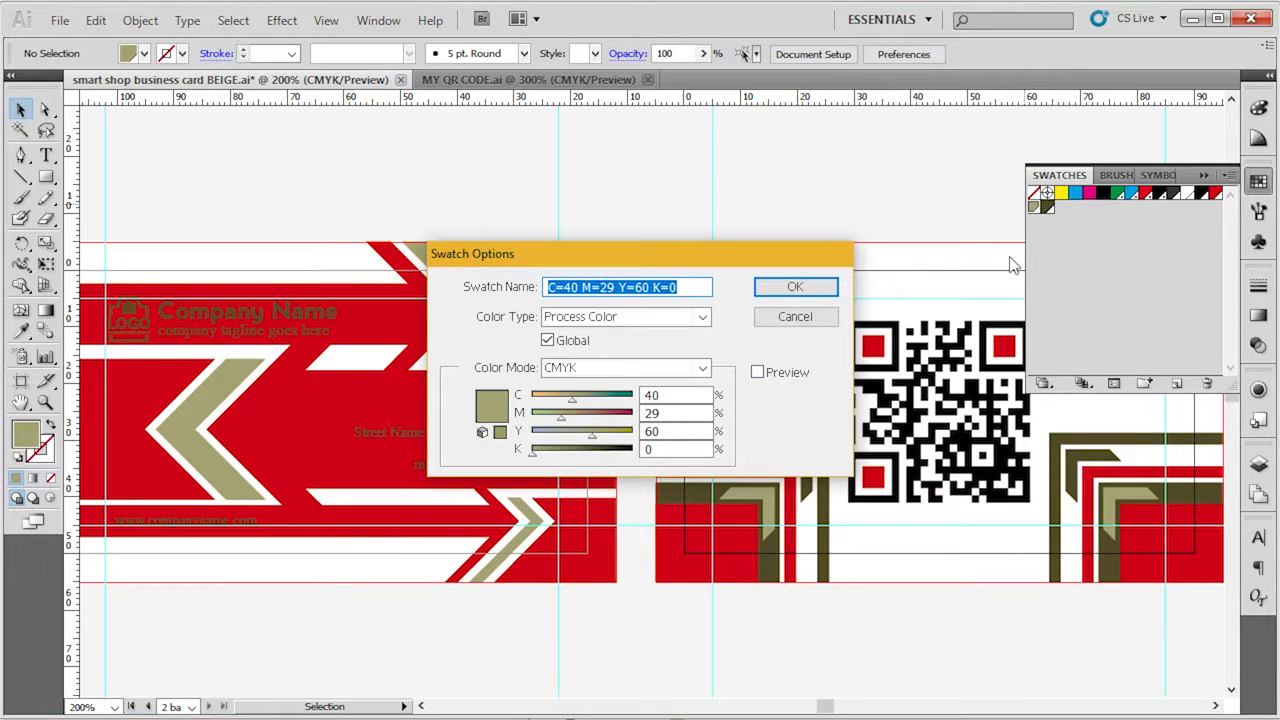
{"action": "left_click", "coordinate": [758, 372]}
{"action": "double_click", "coordinate": [692, 394]}
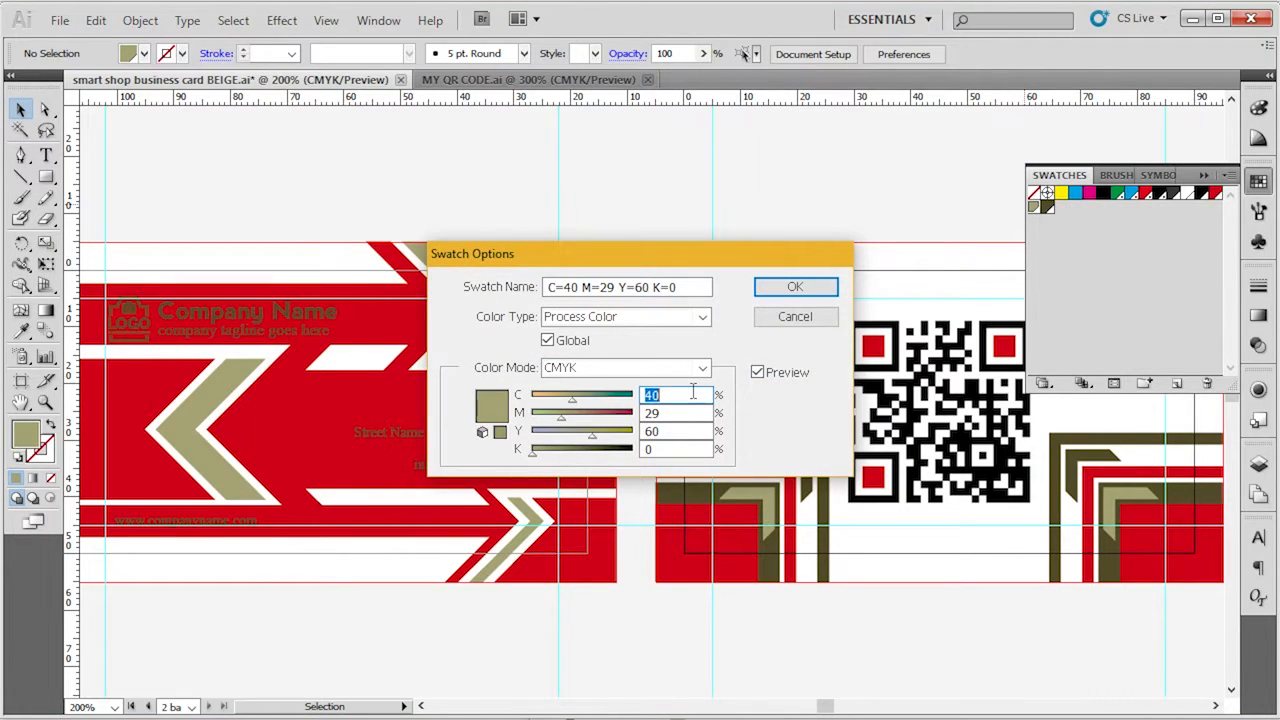
{"action": "type", "text": "0"}
{"action": "key", "text": "Tab"}
{"action": "type", "text": "100"}
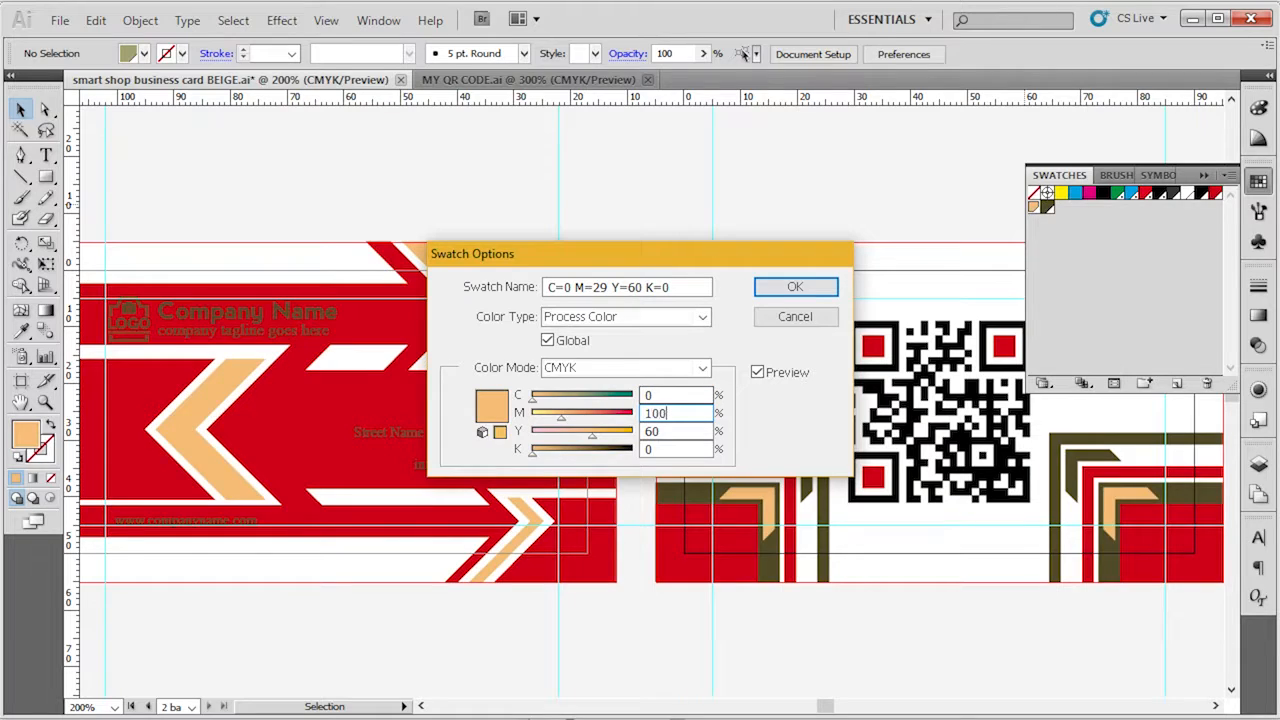
{"action": "key", "text": "Tab"}
{"action": "type", "text": "100"}
{"action": "key", "text": "Tab"}
{"action": "type", "text": "5"}
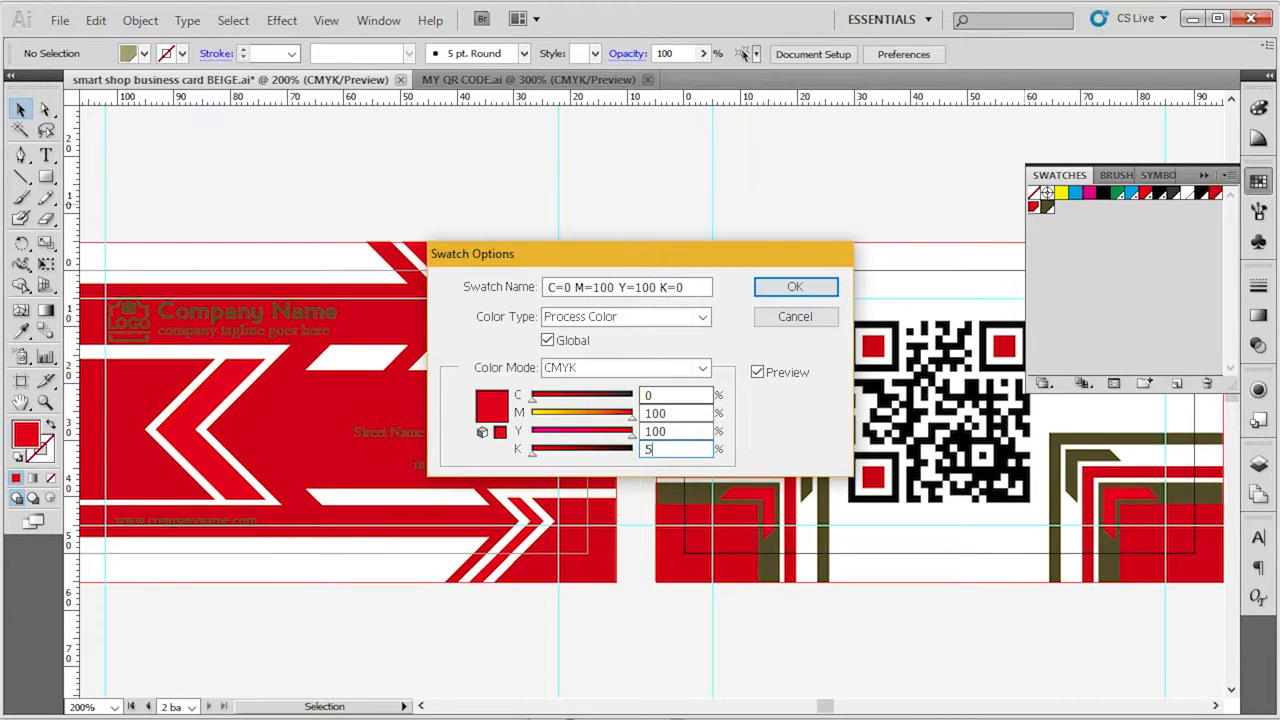
{"action": "type", "text": "0"}
{"action": "key", "text": "Tab"}
{"action": "key", "text": "Return"}
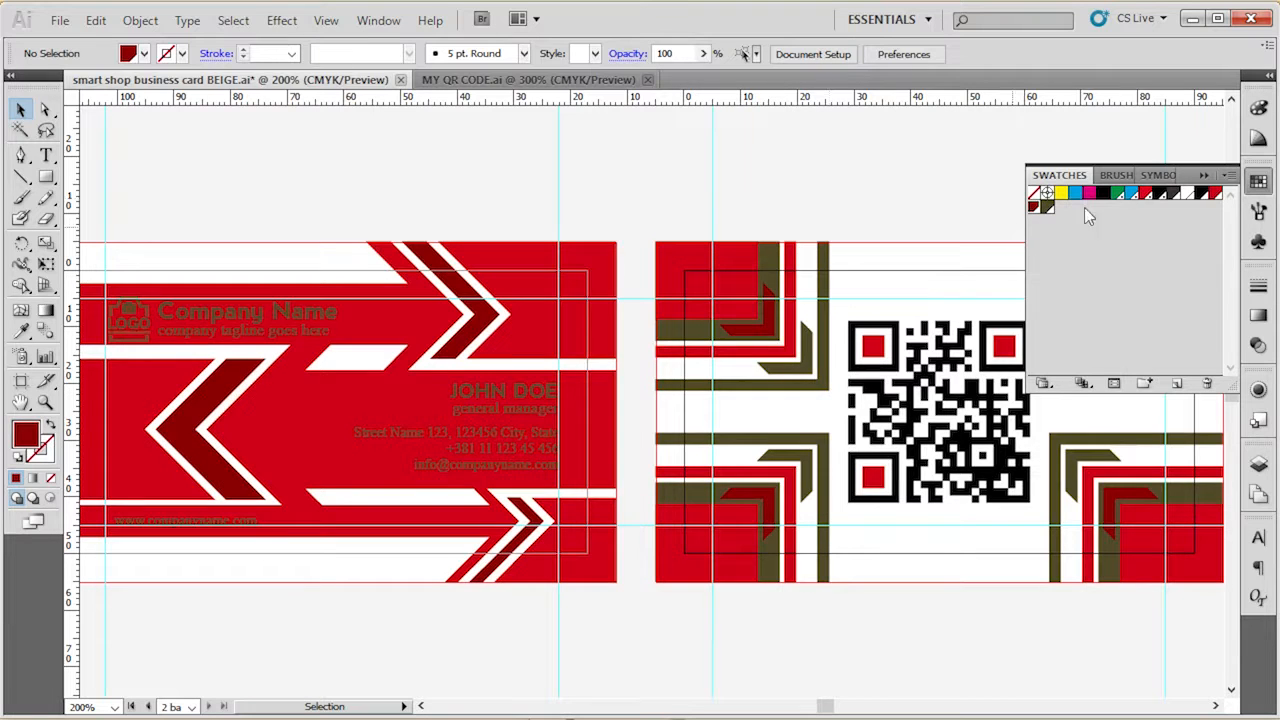
Edit the dark olive global swatch, setting its cyan, magenta and yellow to 0
{"action": "double_click", "coordinate": [1047, 207]}
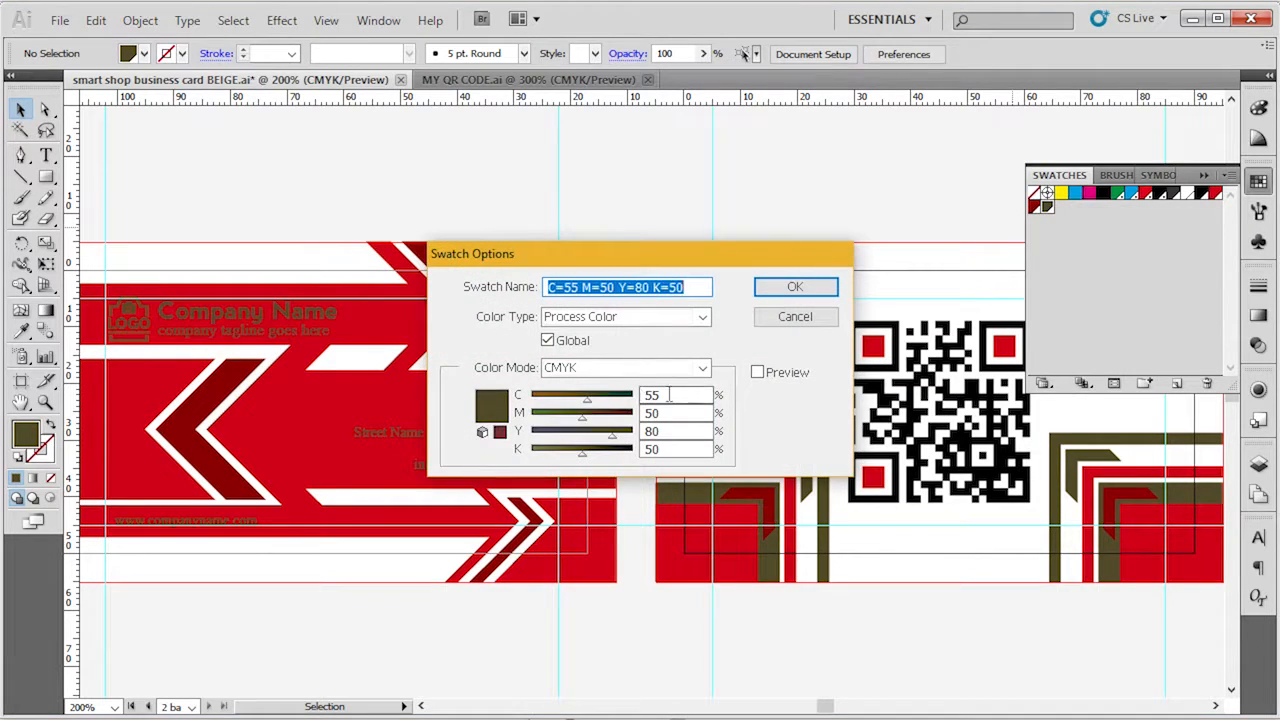
{"action": "double_click", "coordinate": [669, 396]}
{"action": "type", "text": "0"}
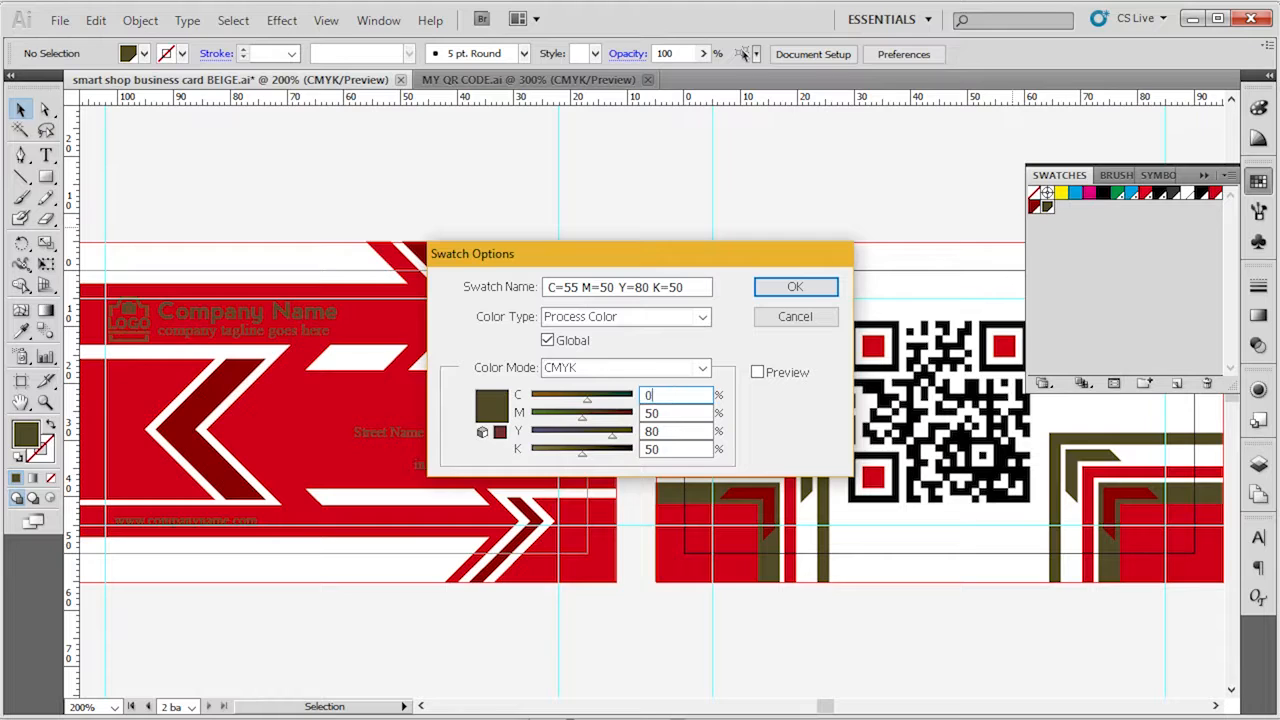
{"action": "key", "text": "Tab"}
{"action": "type", "text": "0"}
{"action": "key", "text": "Tab"}
{"action": "type", "text": "0"}
{"action": "key", "text": "Tab"}
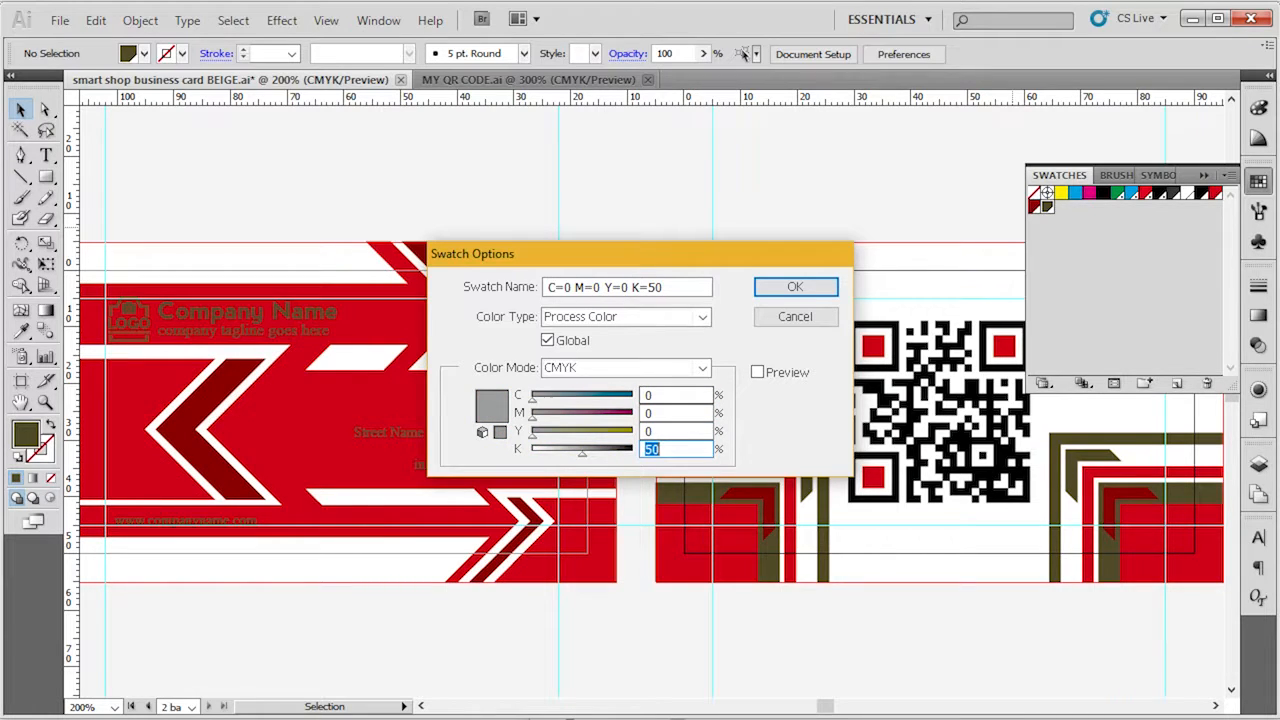
Preview the dark olive swatch's change on the card, set its black to 0 and apply the white
{"action": "left_click", "coordinate": [789, 374]}
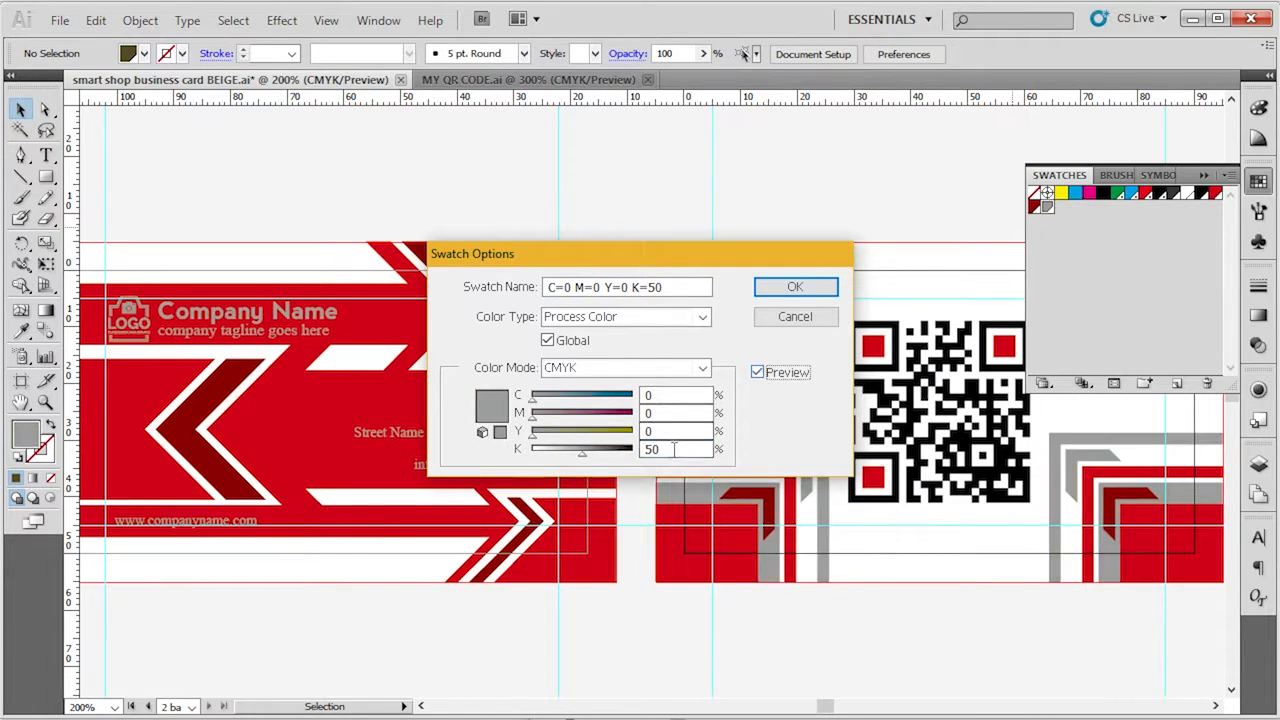
{"action": "type", "text": "0"}
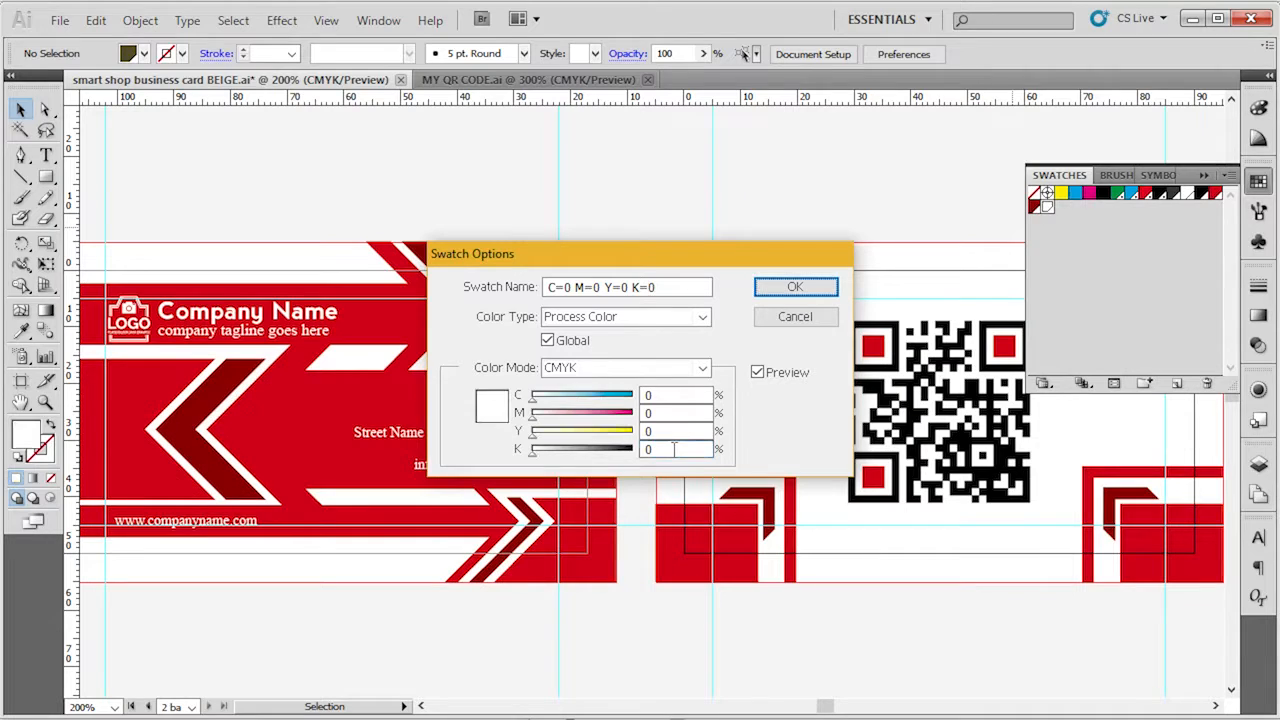
{"action": "double_click", "coordinate": [677, 430]}
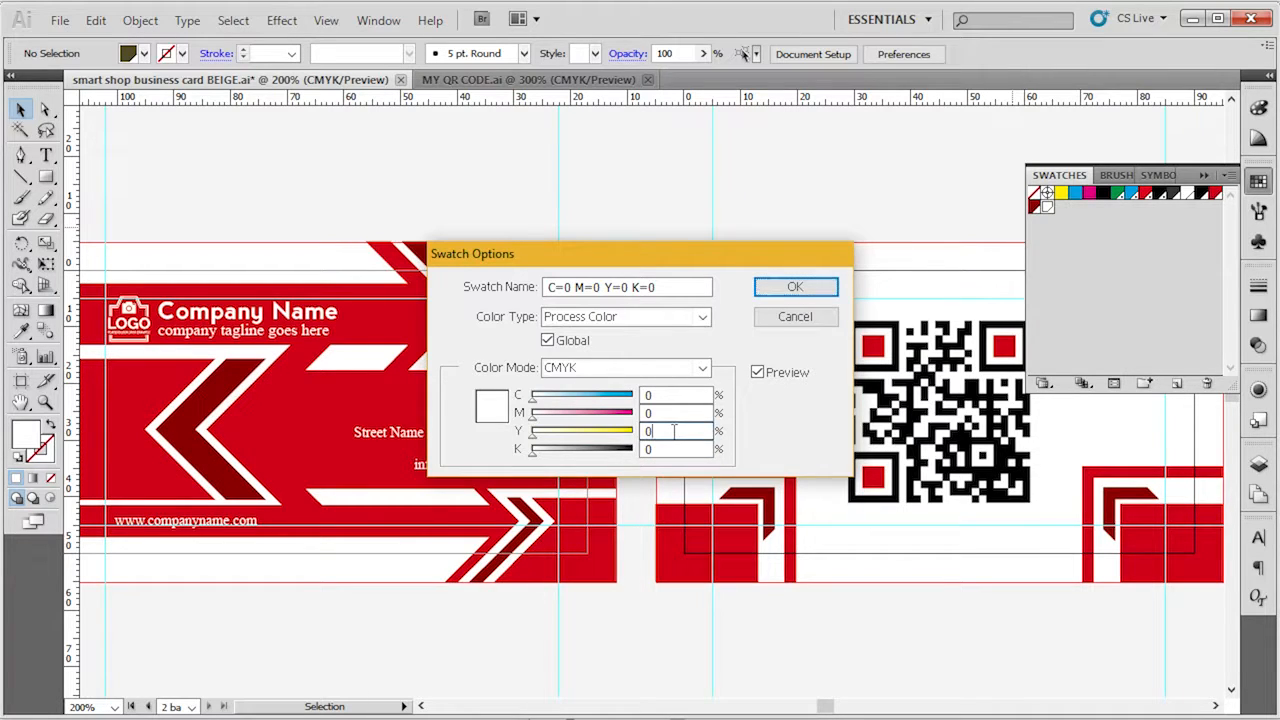
{"action": "double_click", "coordinate": [675, 413]}
{"action": "left_click", "coordinate": [795, 287]}
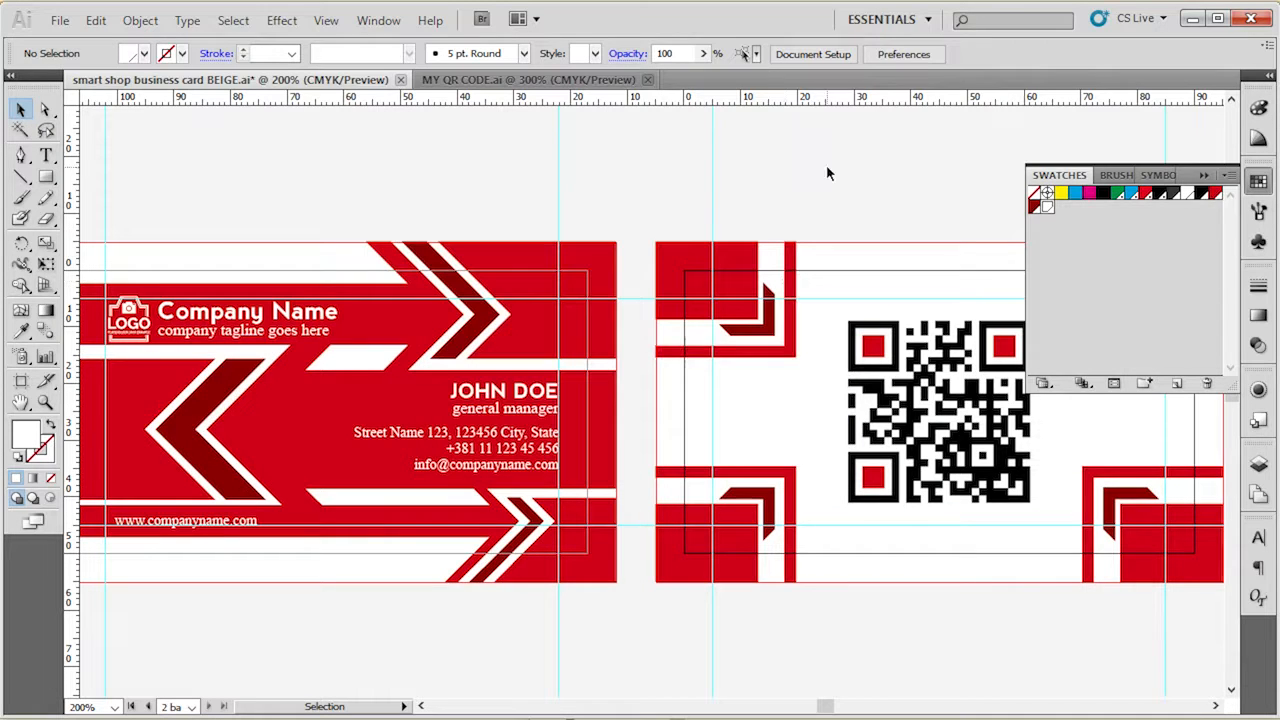
Open the white global swatch for editing and set its magenta to 50
{"action": "scroll", "coordinate": [562, 188], "scroll_direction": "down", "scroll_amount": 2}
{"action": "scroll", "coordinate": [642, 174], "scroll_direction": "up", "scroll_amount": 2}
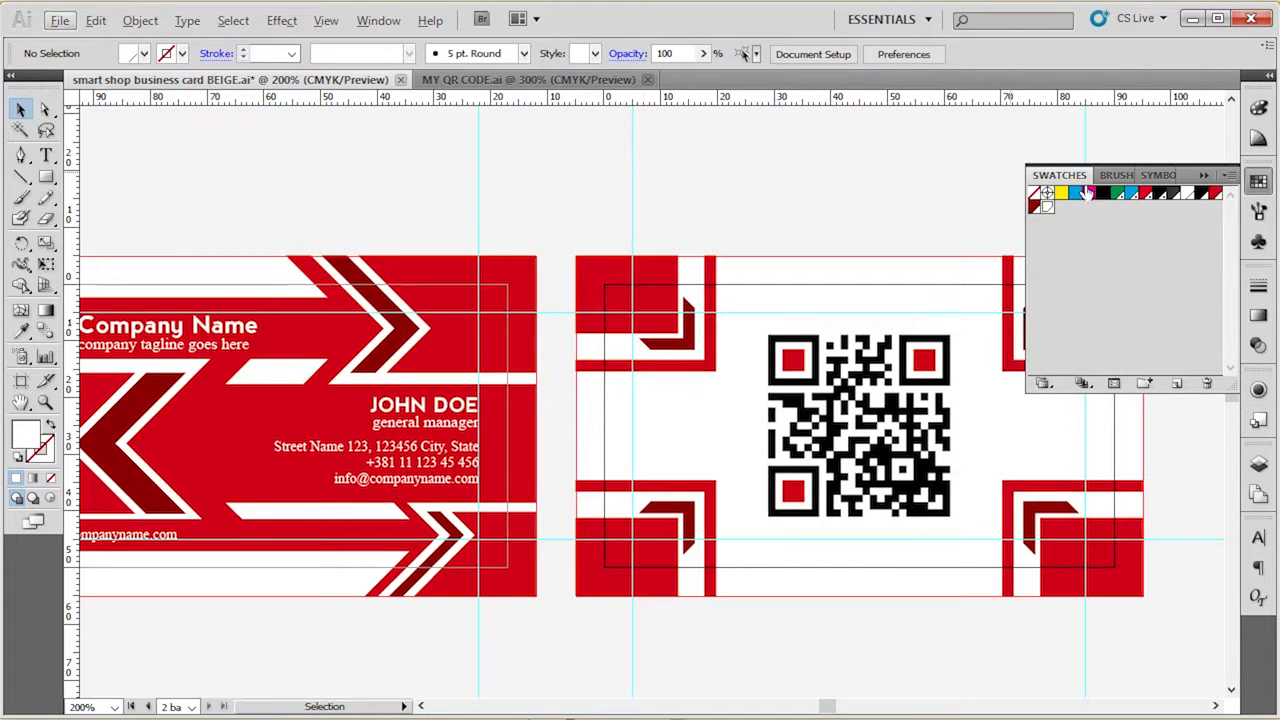
{"action": "double_click", "coordinate": [1046, 206]}
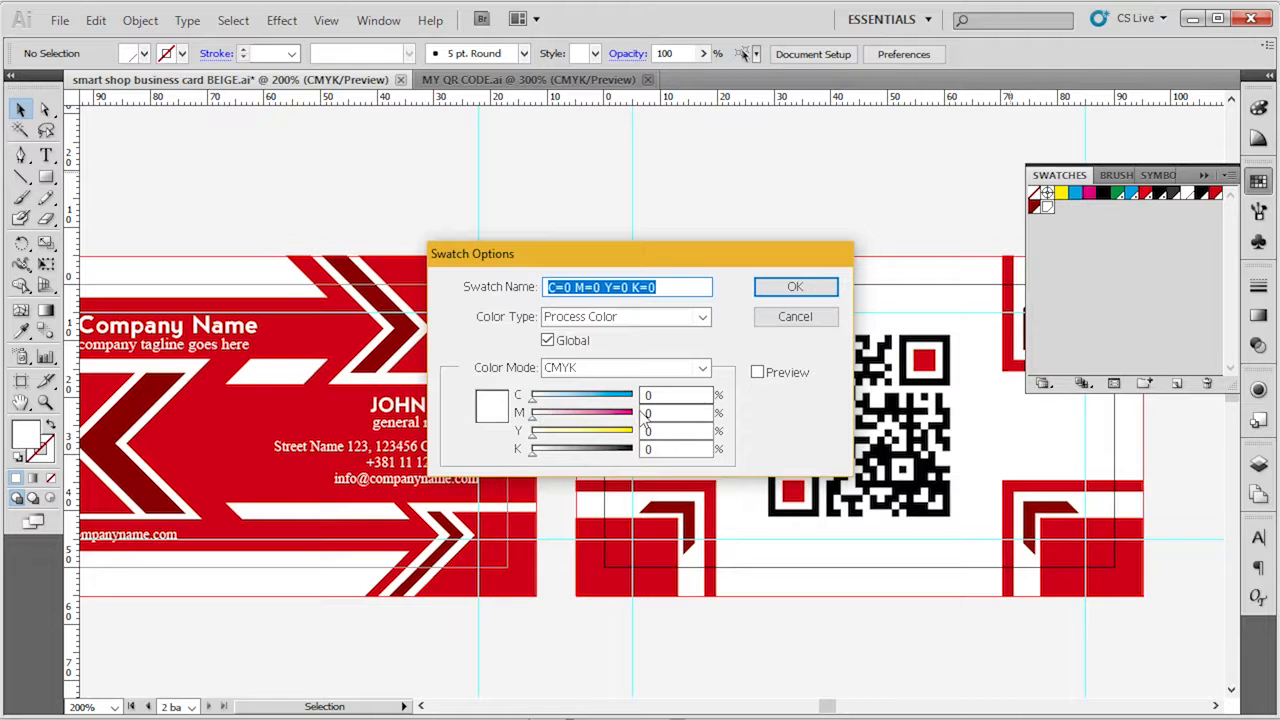
{"action": "left_click", "coordinate": [673, 432]}
{"action": "left_click", "coordinate": [676, 394]}
{"action": "left_click", "coordinate": [676, 412]}
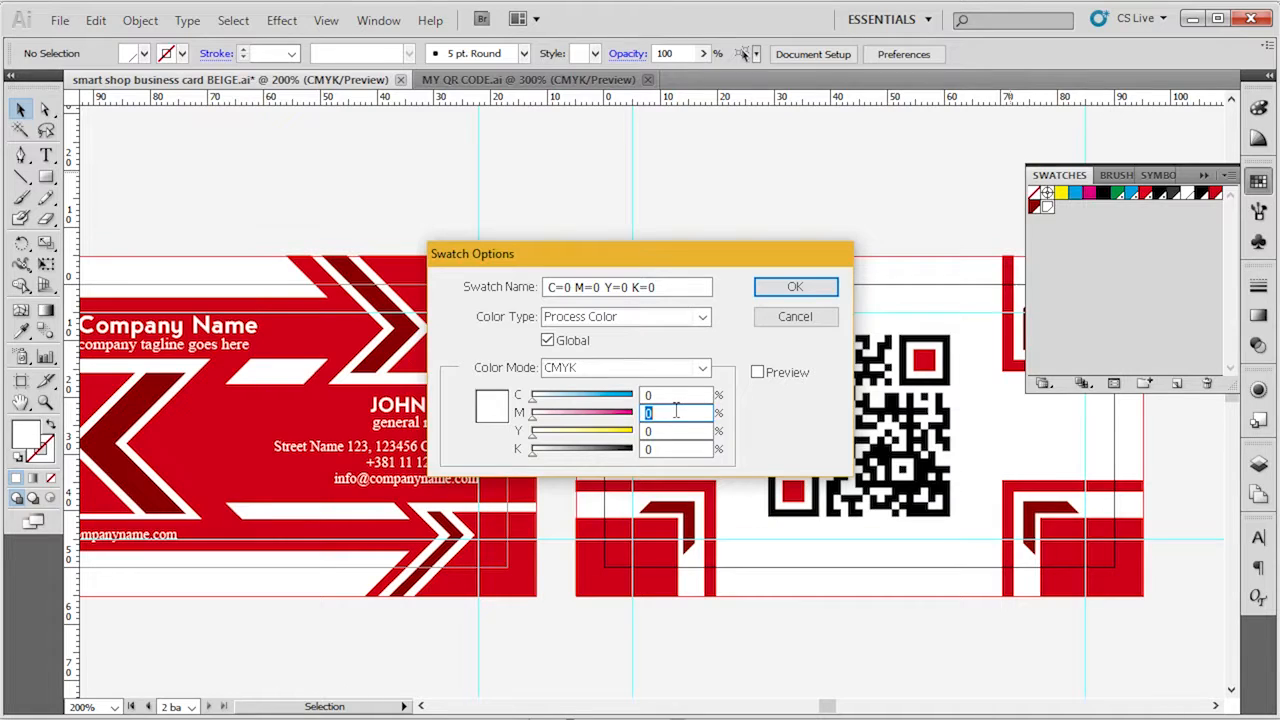
{"action": "type", "text": "50"}
{"action": "key", "text": "Tab"}
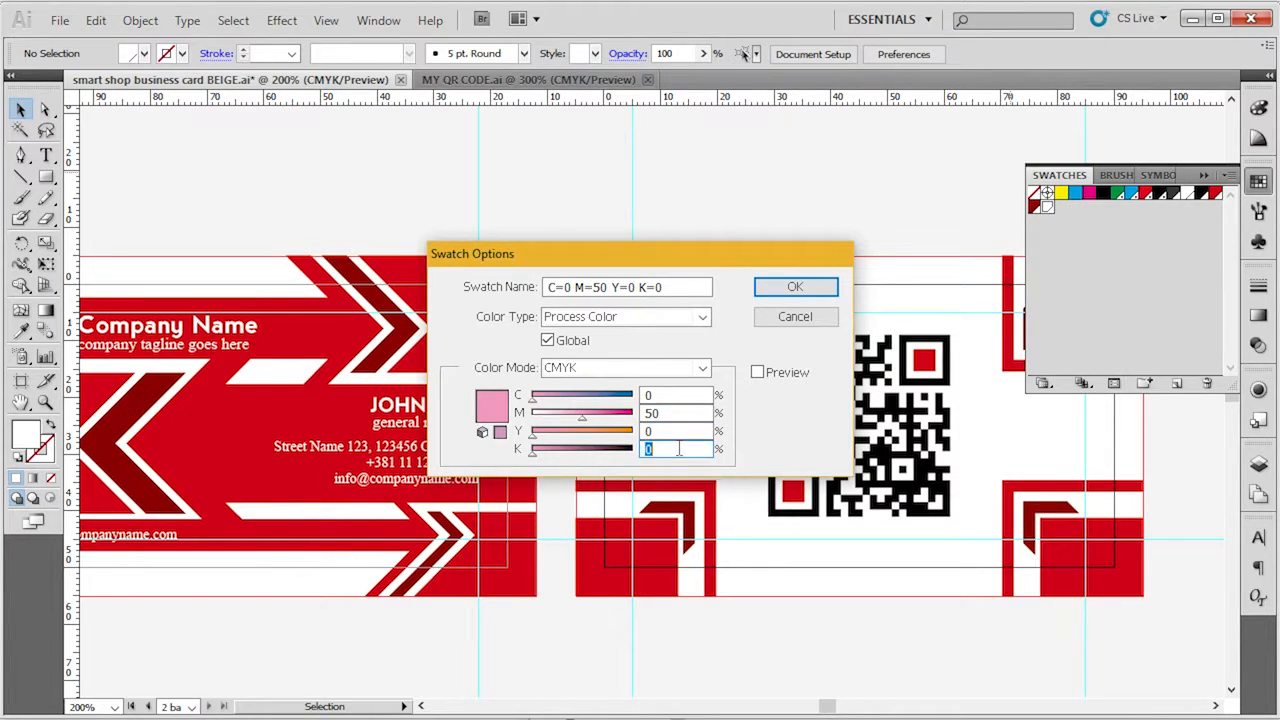
With preview on, change the swatch to C 0, M 0, Y 50, K 20 and apply it
{"action": "left_click", "coordinate": [776, 375]}
{"action": "left_click", "coordinate": [676, 412]}
{"action": "type", "text": "0"}
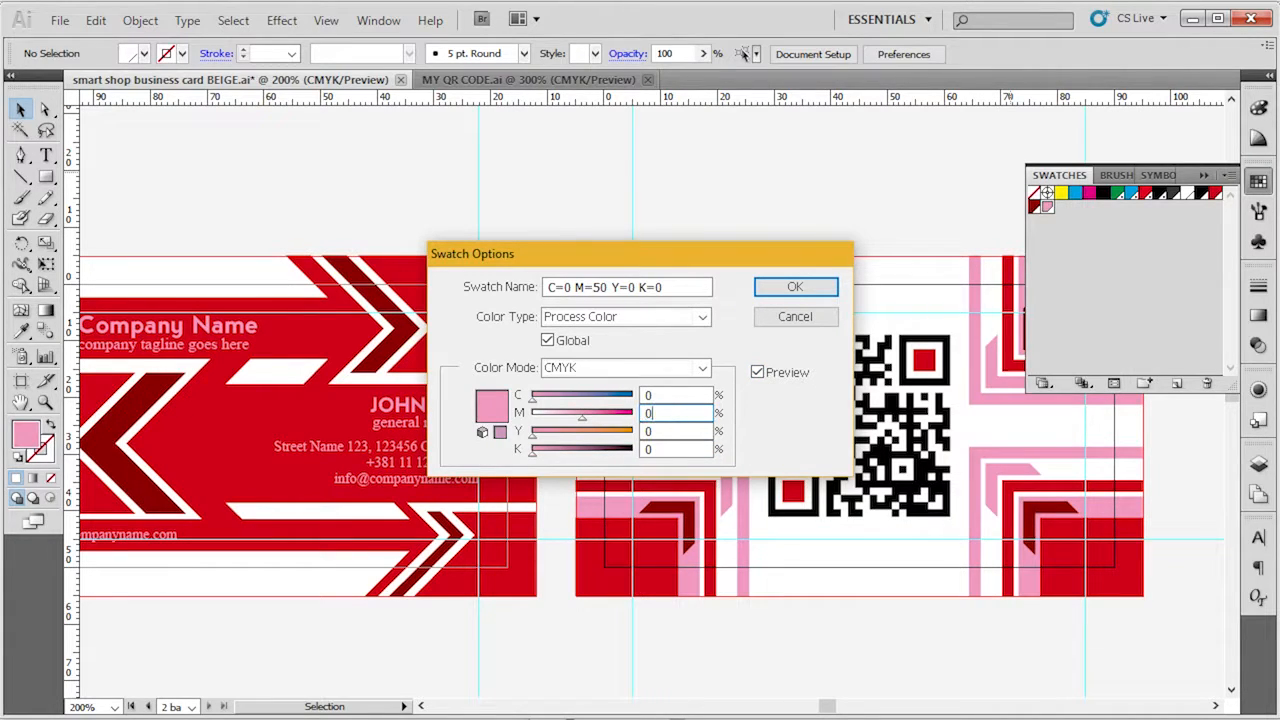
{"action": "key", "text": "Tab"}
{"action": "type", "text": "50"}
{"action": "key", "text": "Tab"}
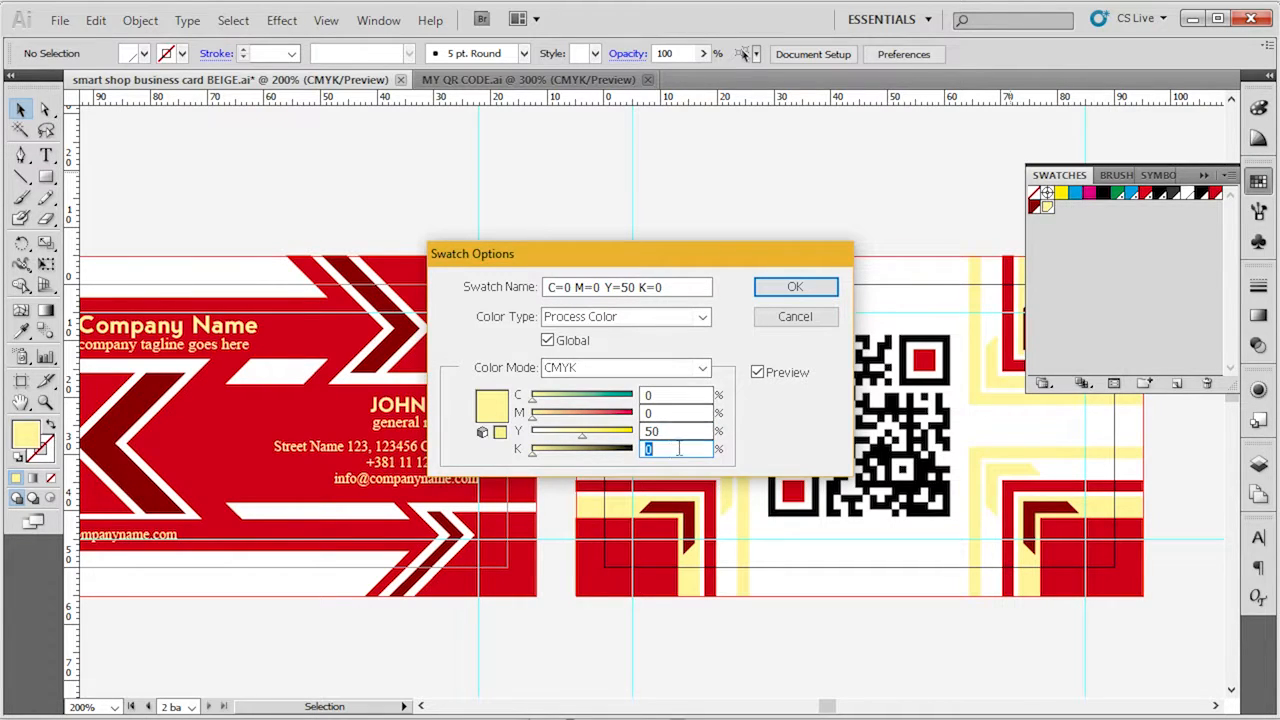
{"action": "type", "text": "20"}
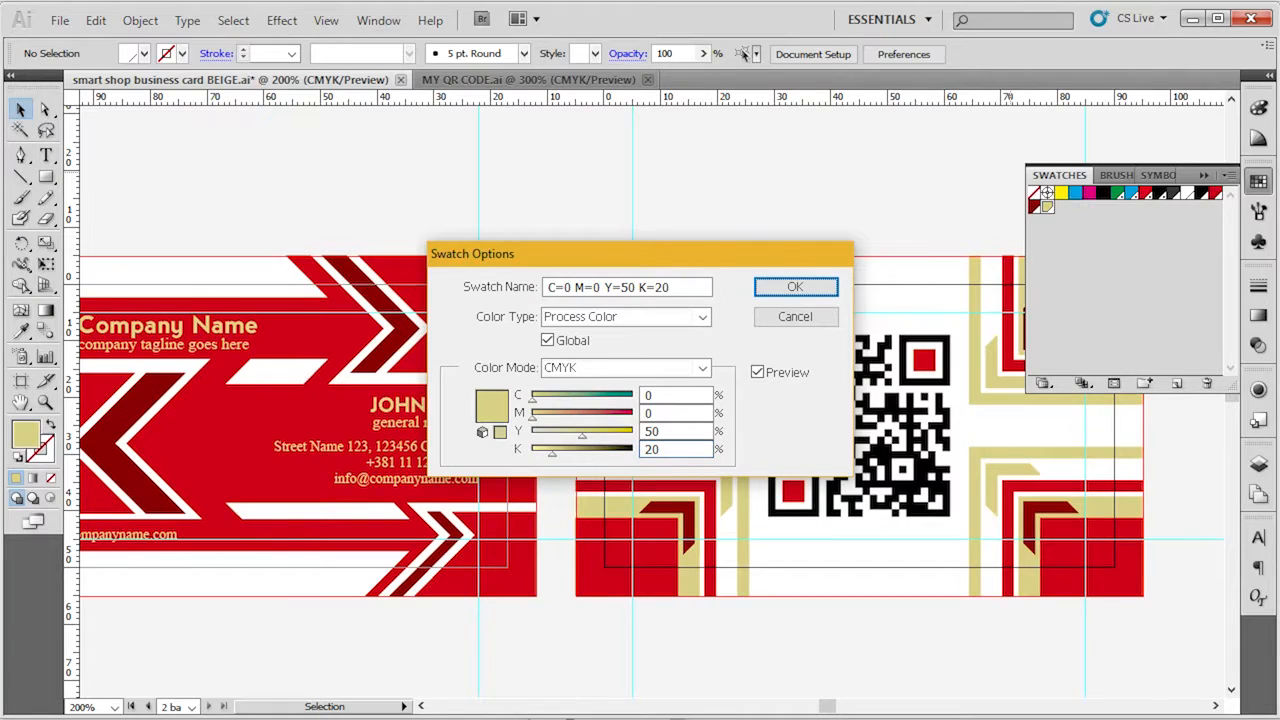
{"action": "left_click", "coordinate": [772, 288]}
Examine the recoloured card fronts and backs, selecting the company name, a red shape and a dark red arrow to check their swatches
{"action": "left_click_drag", "start_coordinate": [543, 186], "coordinate": [723, 186]}
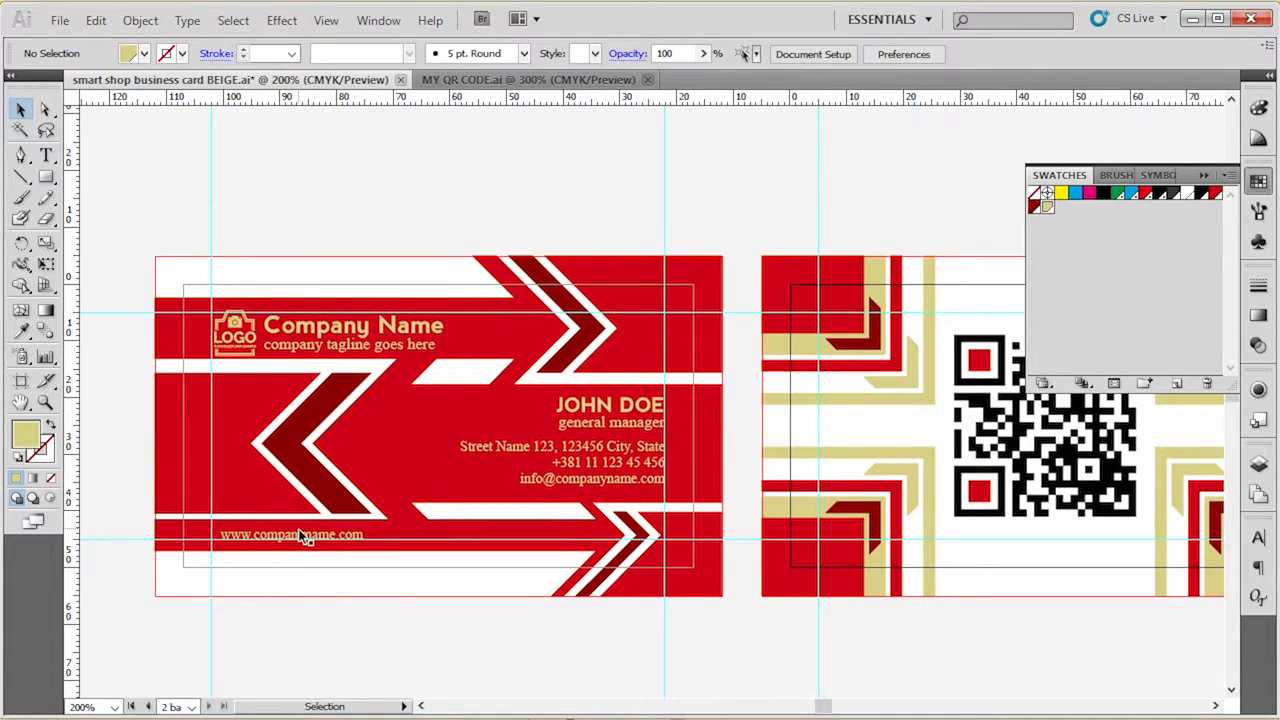
{"action": "key", "text": "space"}
{"action": "left_click_drag", "start_coordinate": [810, 233], "coordinate": [733, 219]}
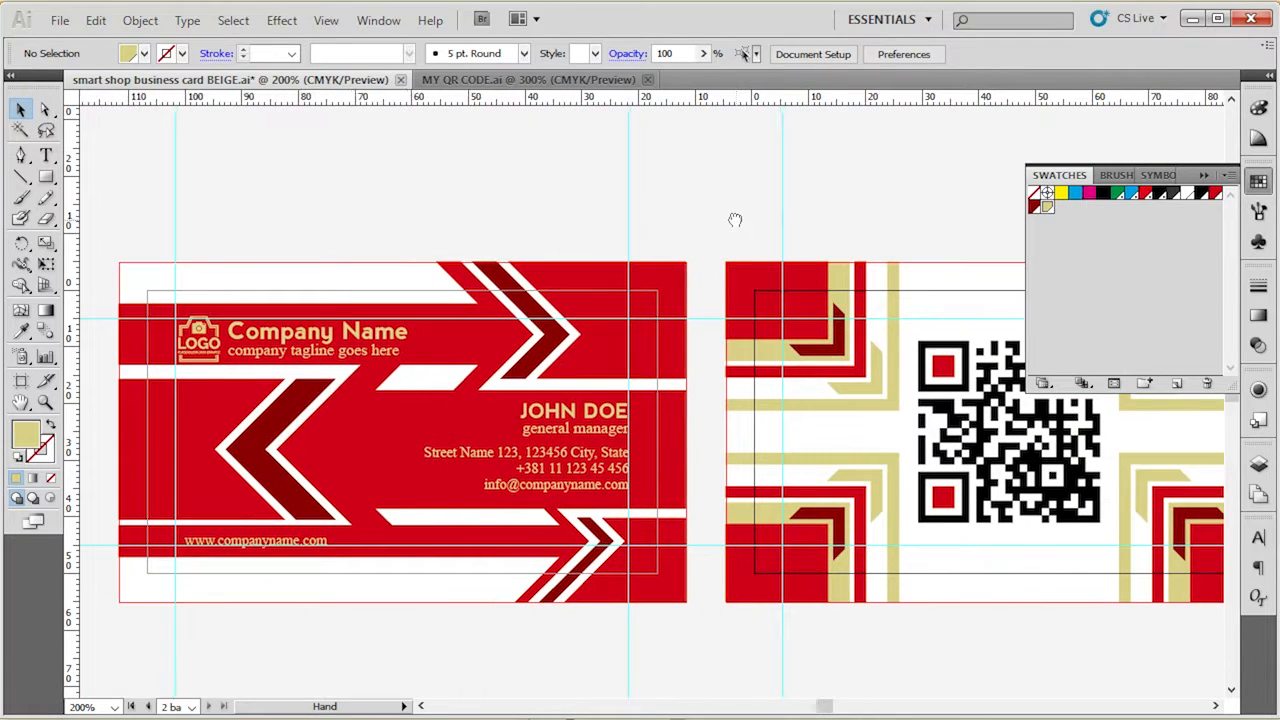
{"action": "left_click", "coordinate": [364, 343]}
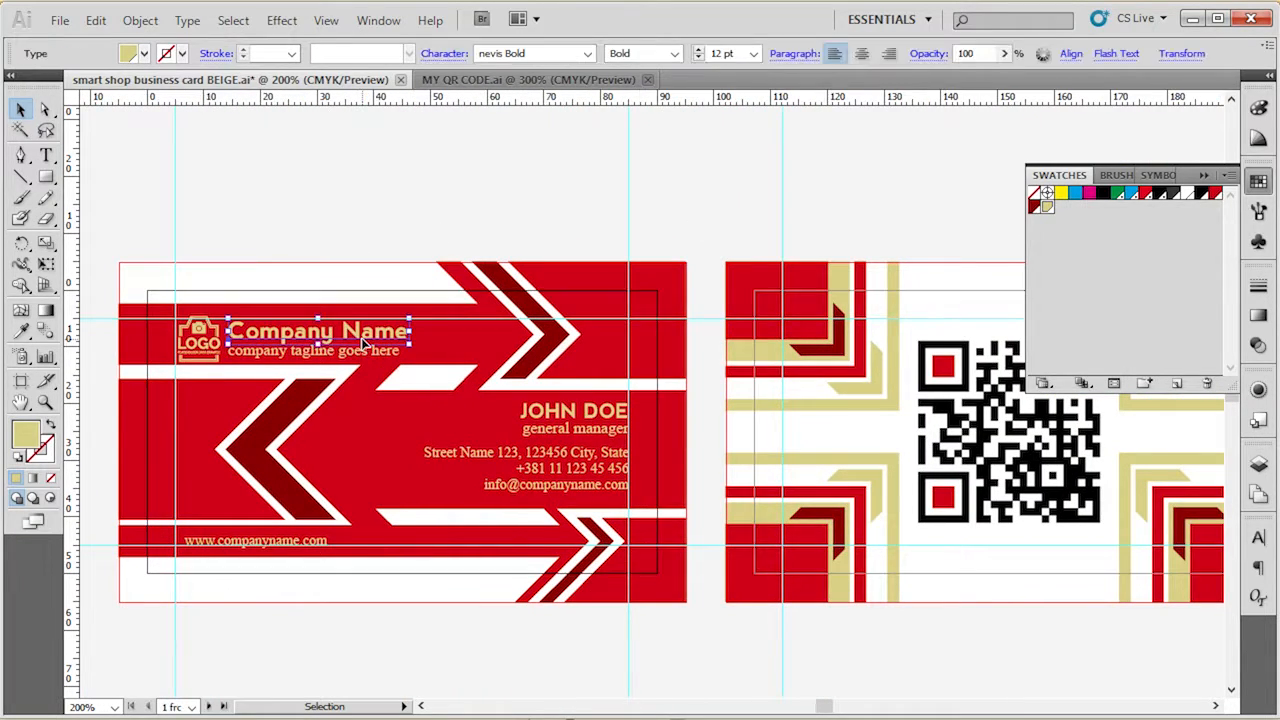
{"action": "left_click", "coordinate": [439, 193]}
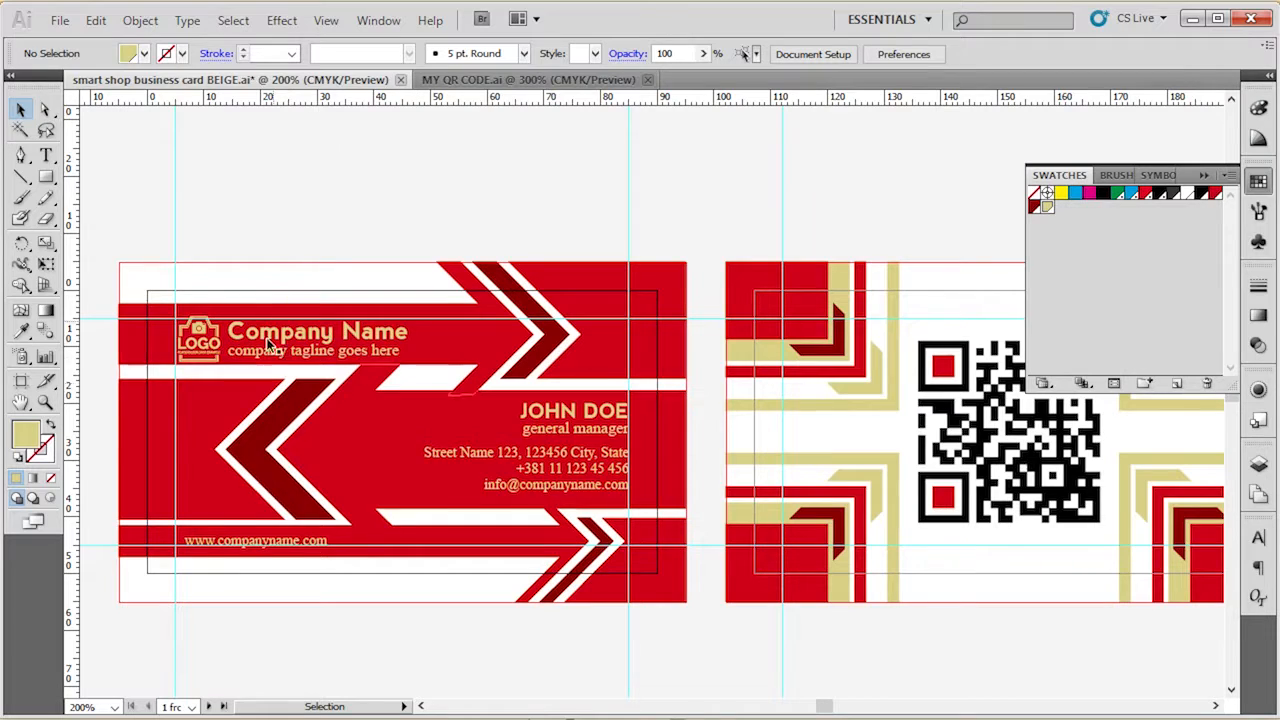
{"action": "left_click", "coordinate": [590, 350]}
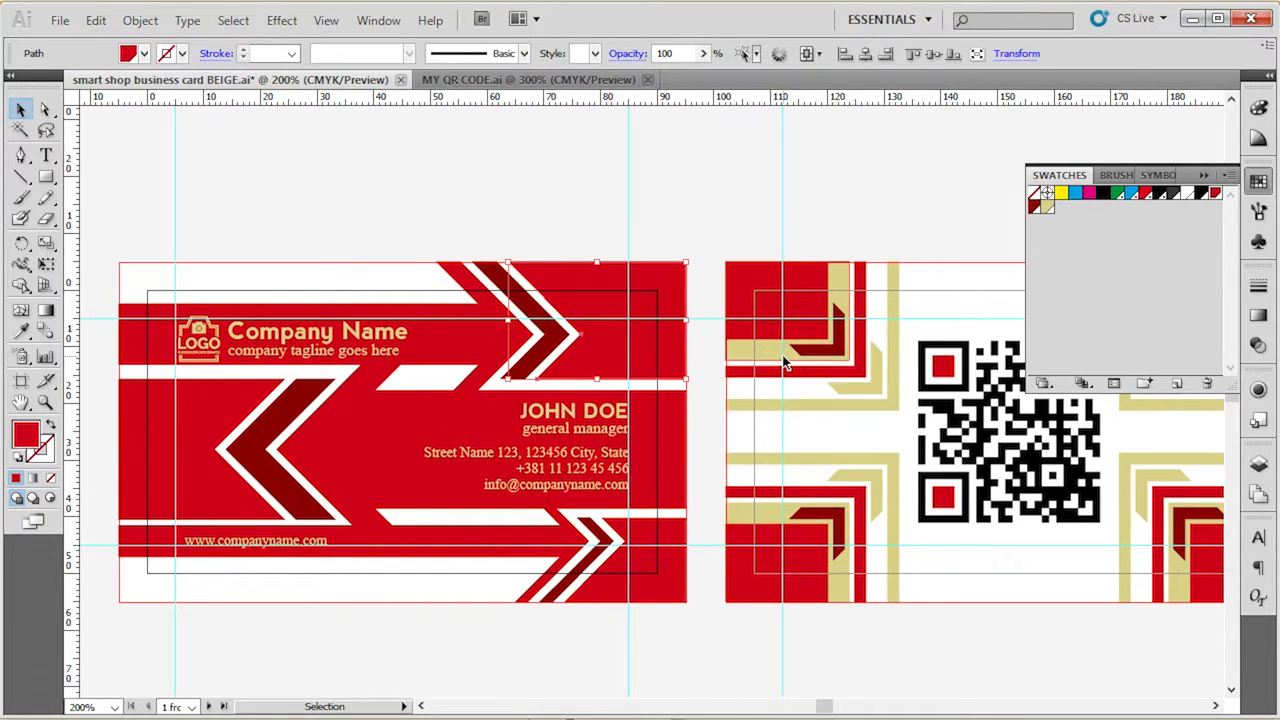
{"action": "left_click", "coordinate": [790, 264]}
{"action": "left_click", "coordinate": [790, 233]}
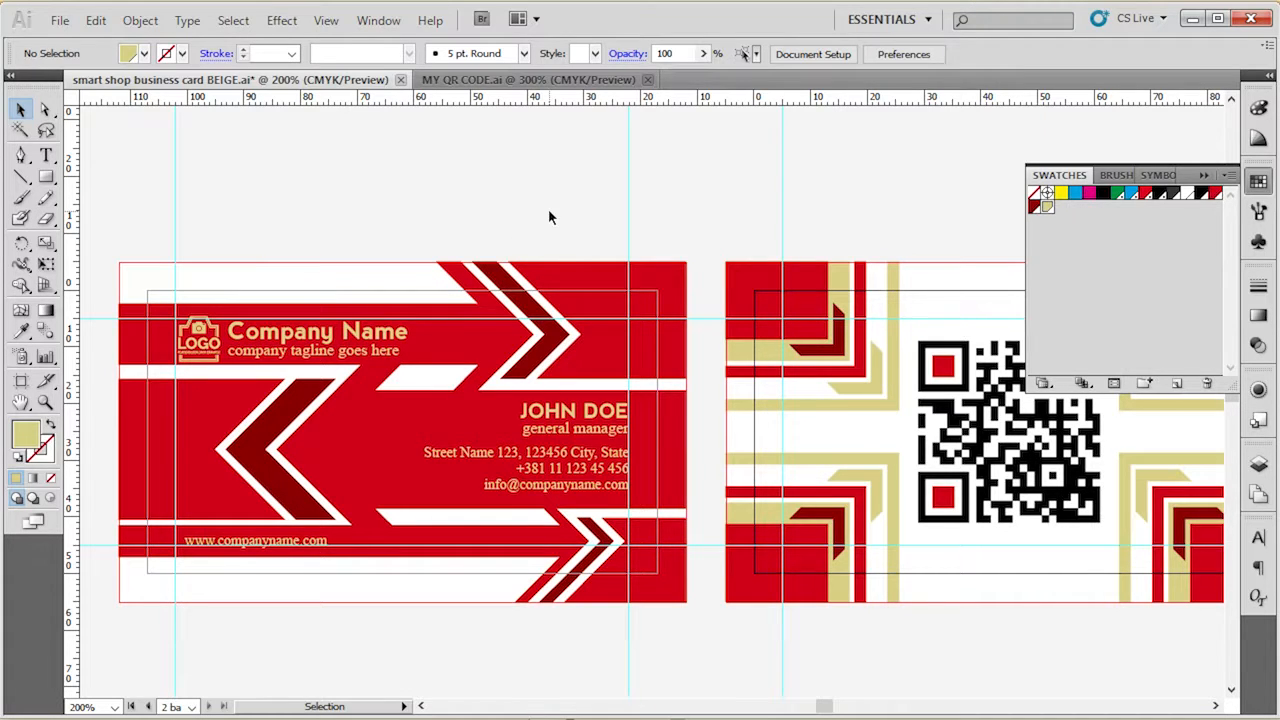
{"action": "left_click", "coordinate": [568, 276]}
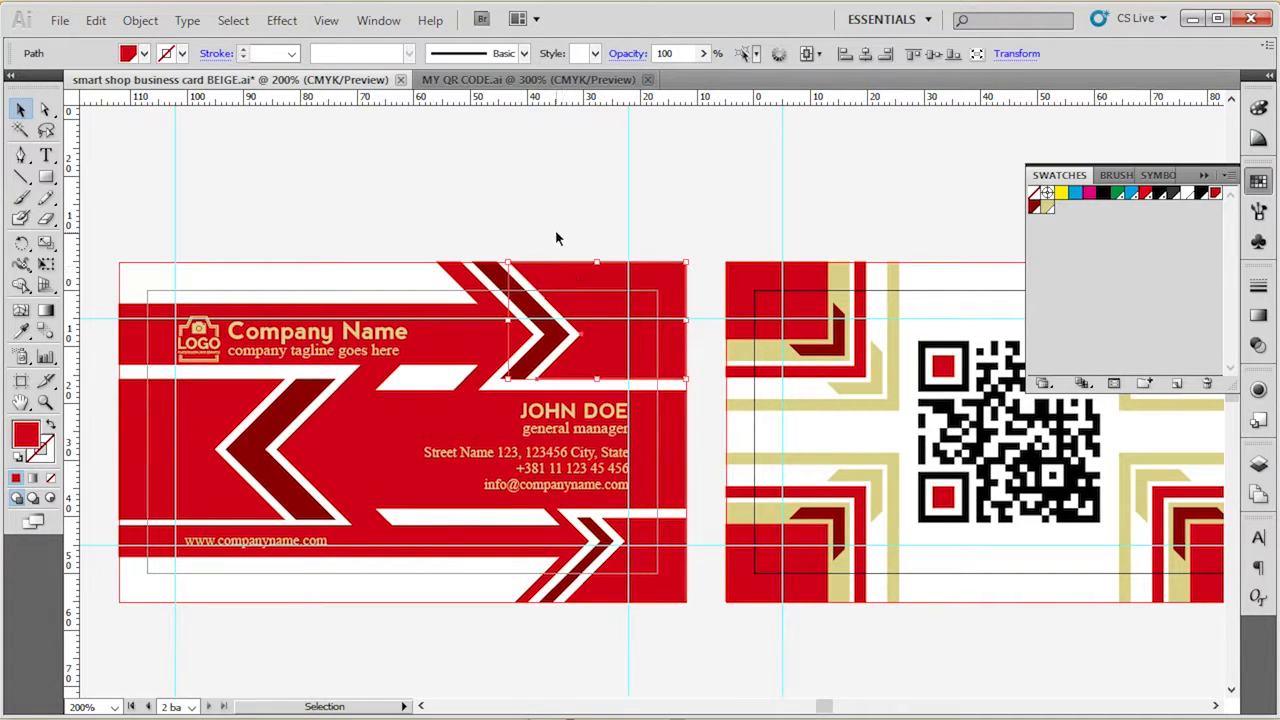
{"action": "left_click", "coordinate": [556, 234]}
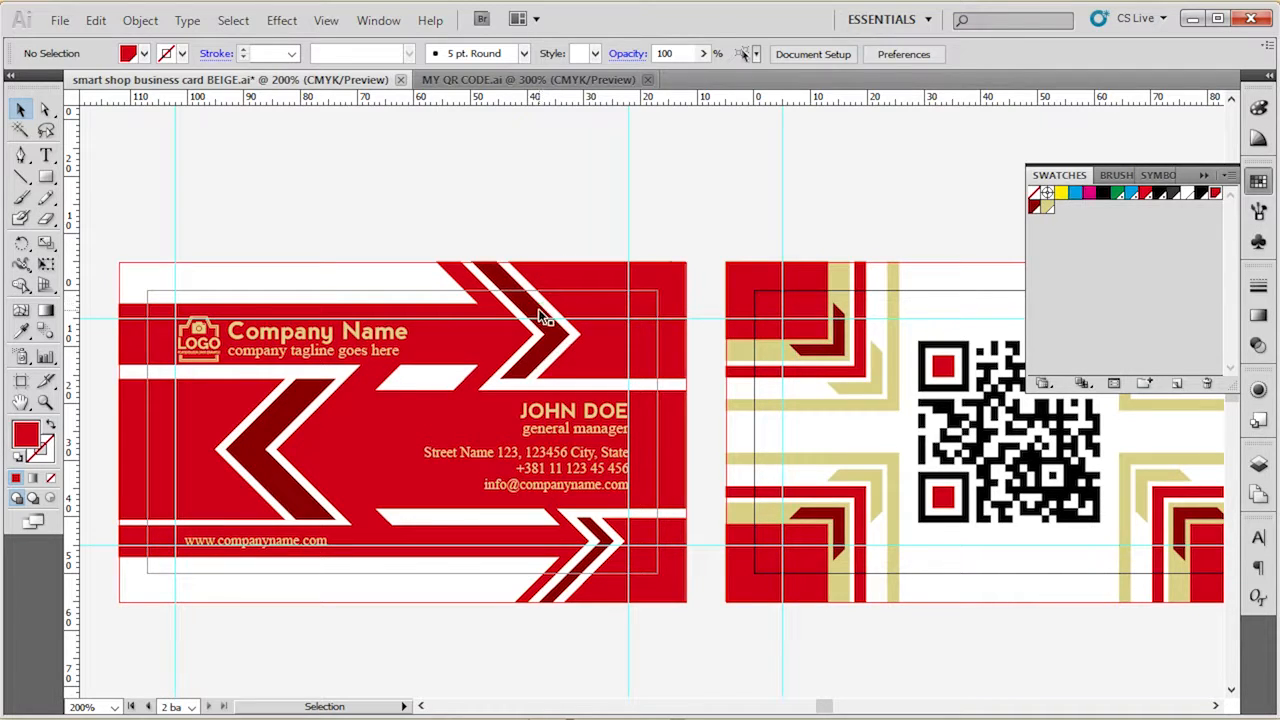
{"action": "left_click", "coordinate": [541, 318]}
{"action": "left_click", "coordinate": [516, 213]}
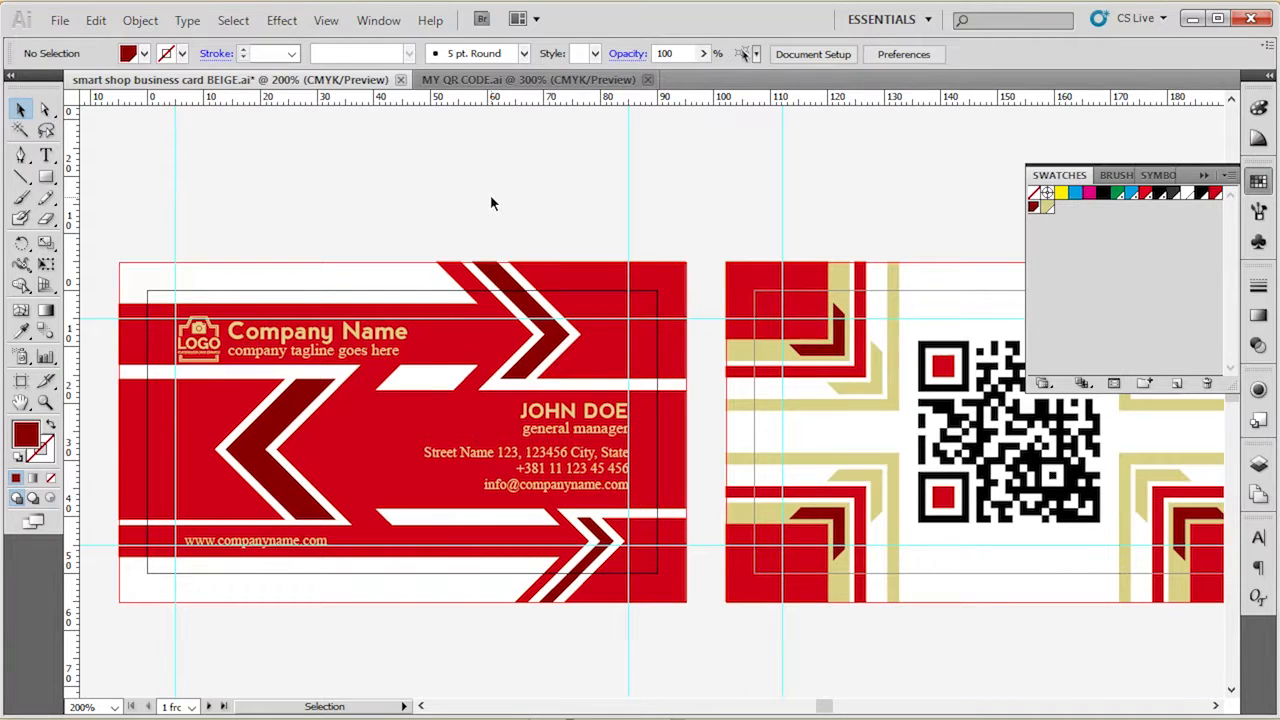
Show the Character settings and check the font and size of the company name text
{"action": "left_click", "coordinate": [377, 21]}
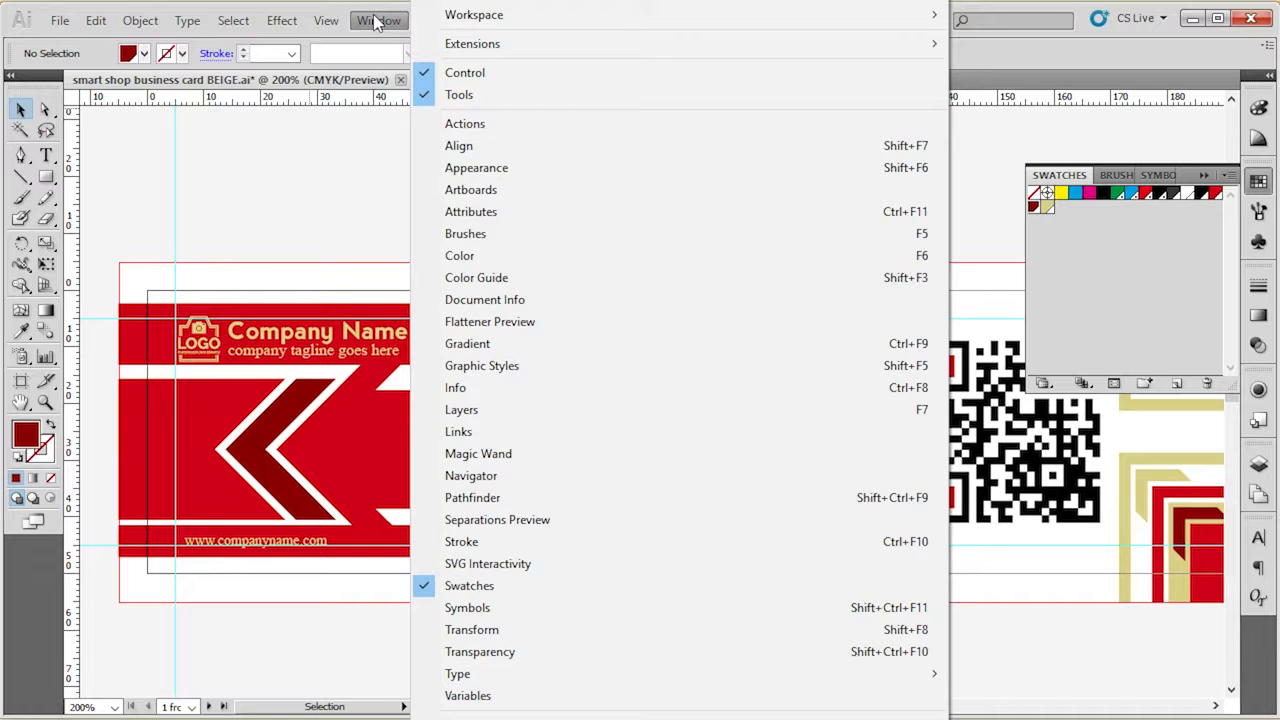
{"action": "mouse_move", "coordinate": [490, 680]}
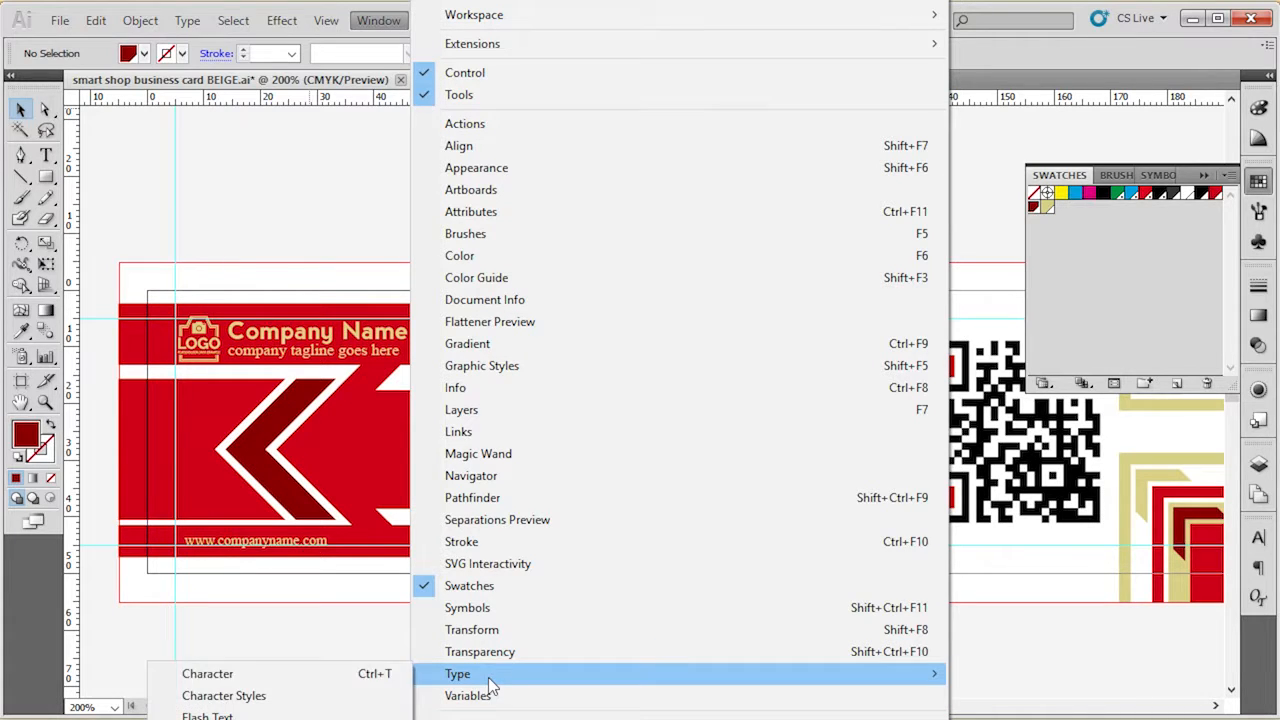
{"action": "left_click", "coordinate": [322, 674]}
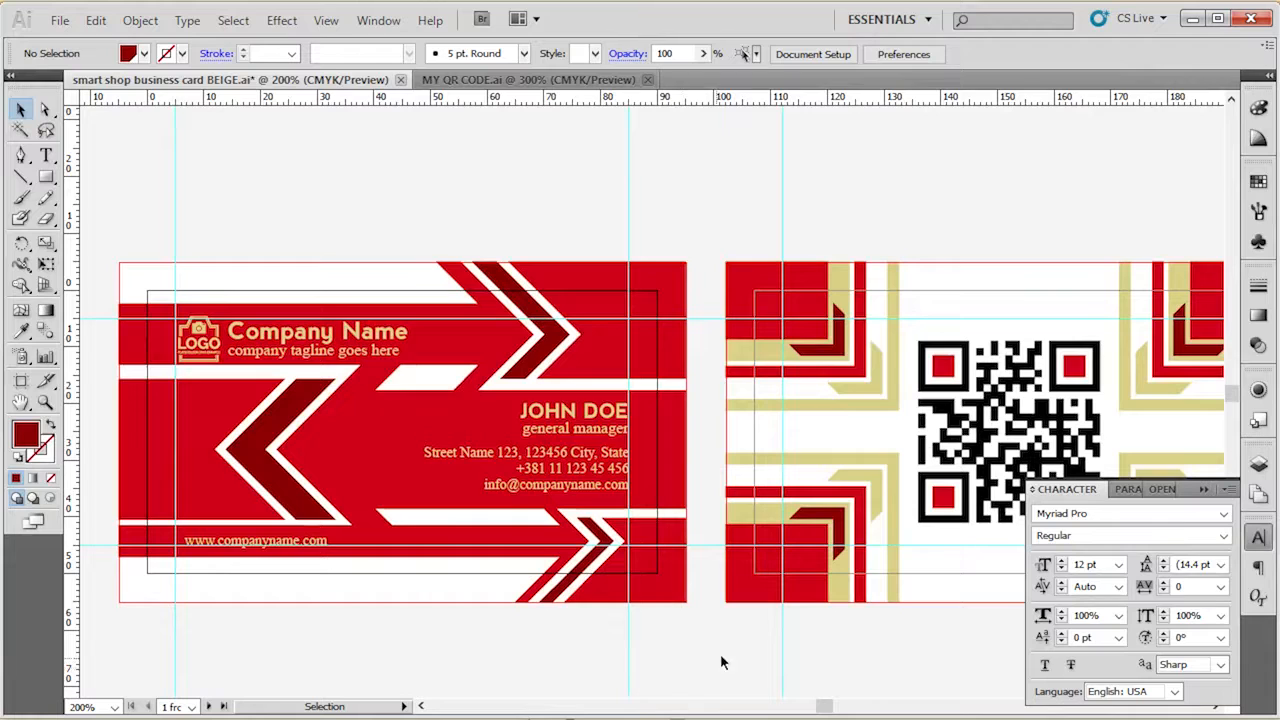
{"action": "left_click", "coordinate": [396, 340]}
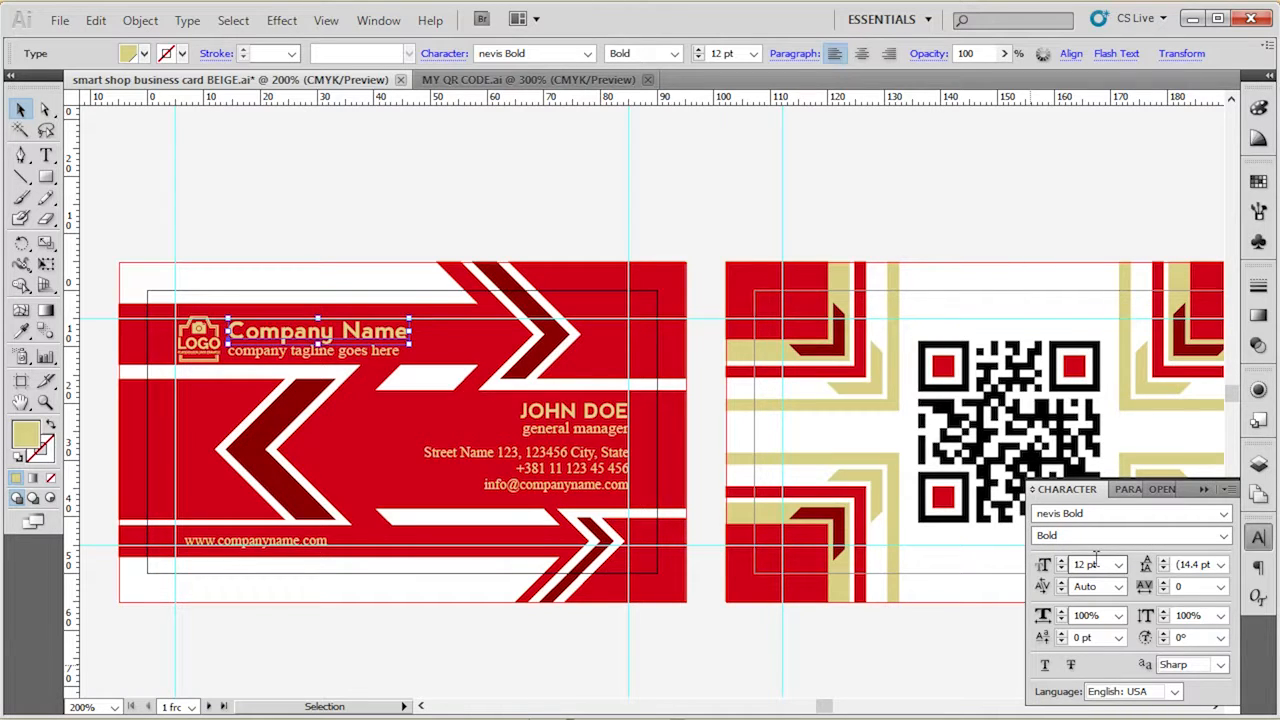
{"action": "left_click", "coordinate": [934, 651]}
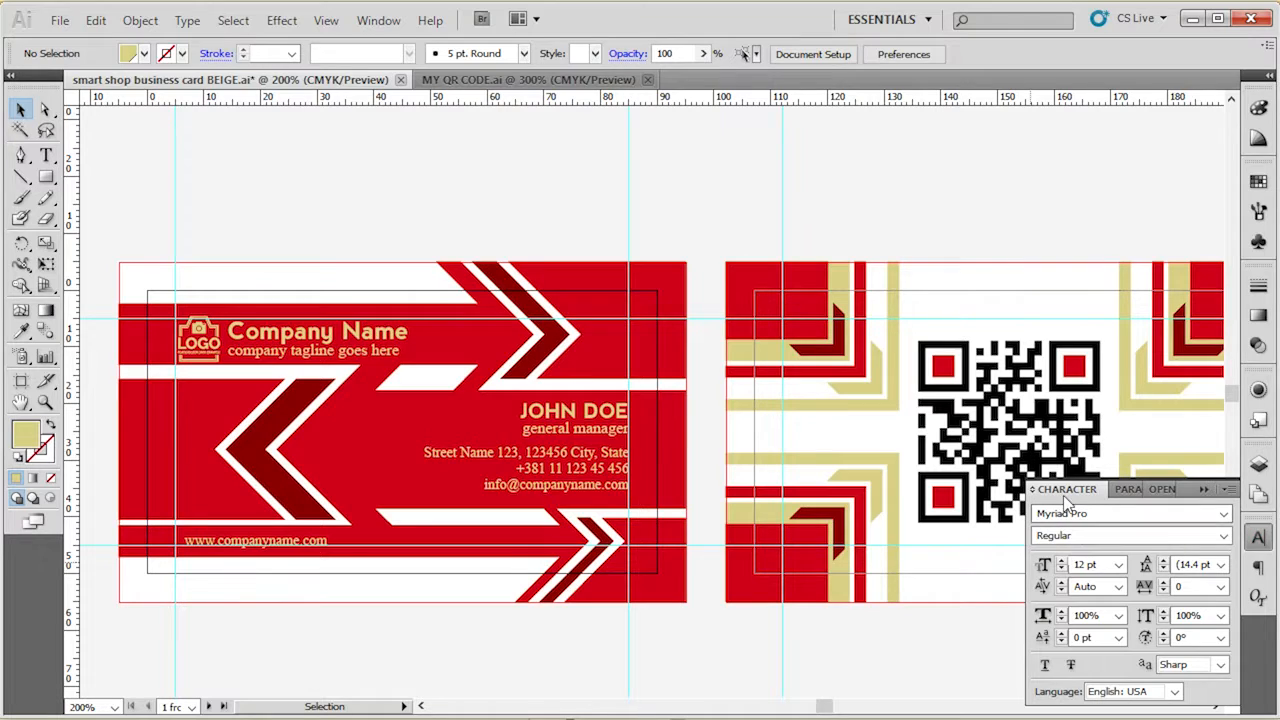
{"action": "left_click", "coordinate": [350, 336]}
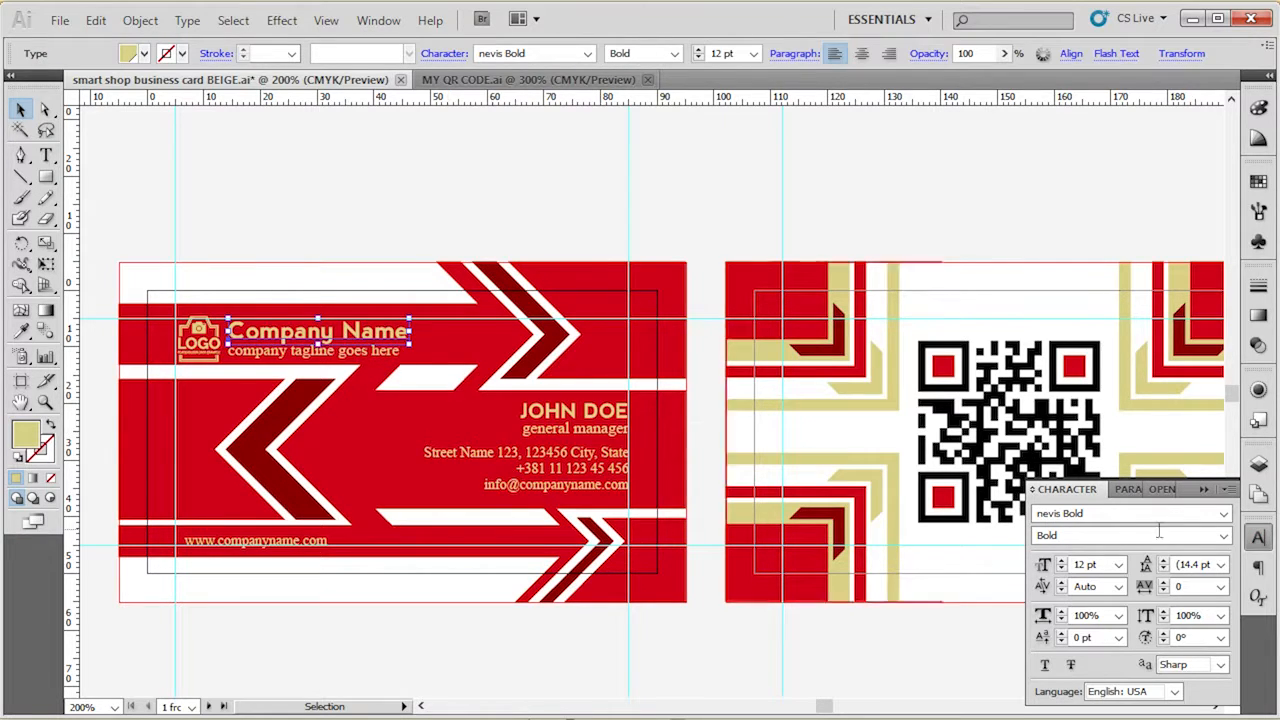
{"action": "left_click", "coordinate": [346, 164]}
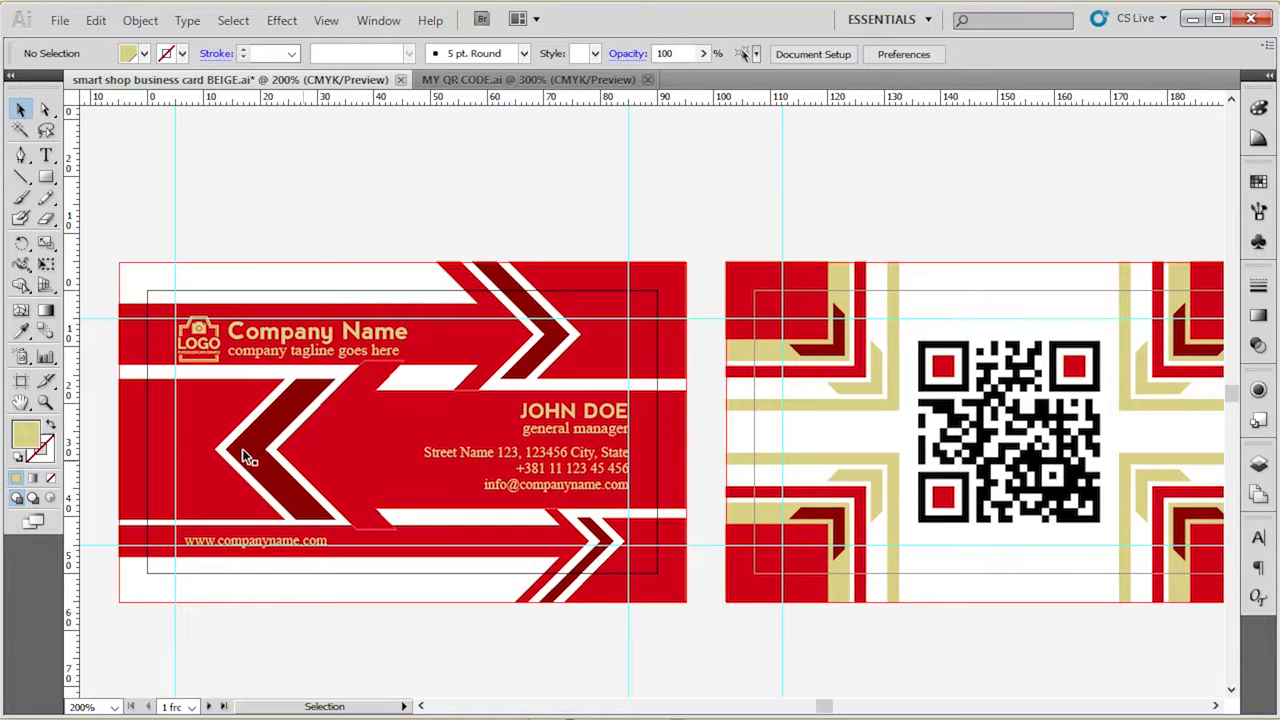
{"action": "scroll", "coordinate": [187, 346], "scroll_direction": "up", "scroll_amount": 3}
{"action": "double_click", "coordinate": [505, 302]}
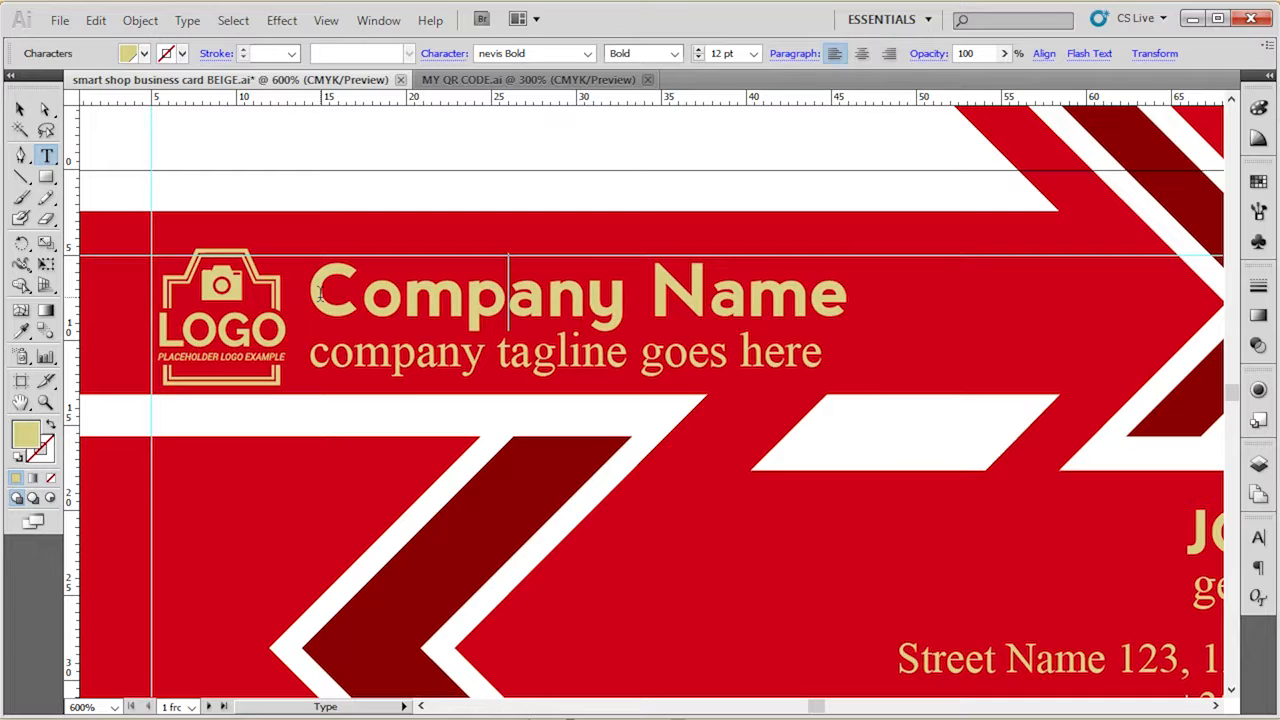
{"action": "left_click_drag", "start_coordinate": [319, 291], "coordinate": [850, 295]}
{"action": "left_click", "coordinate": [20, 108]}
{"action": "left_click", "coordinate": [300, 181]}
Replace the Company Name text on the card's front with "Smart Shop" and deselect it
{"action": "double_click", "coordinate": [459, 318]}
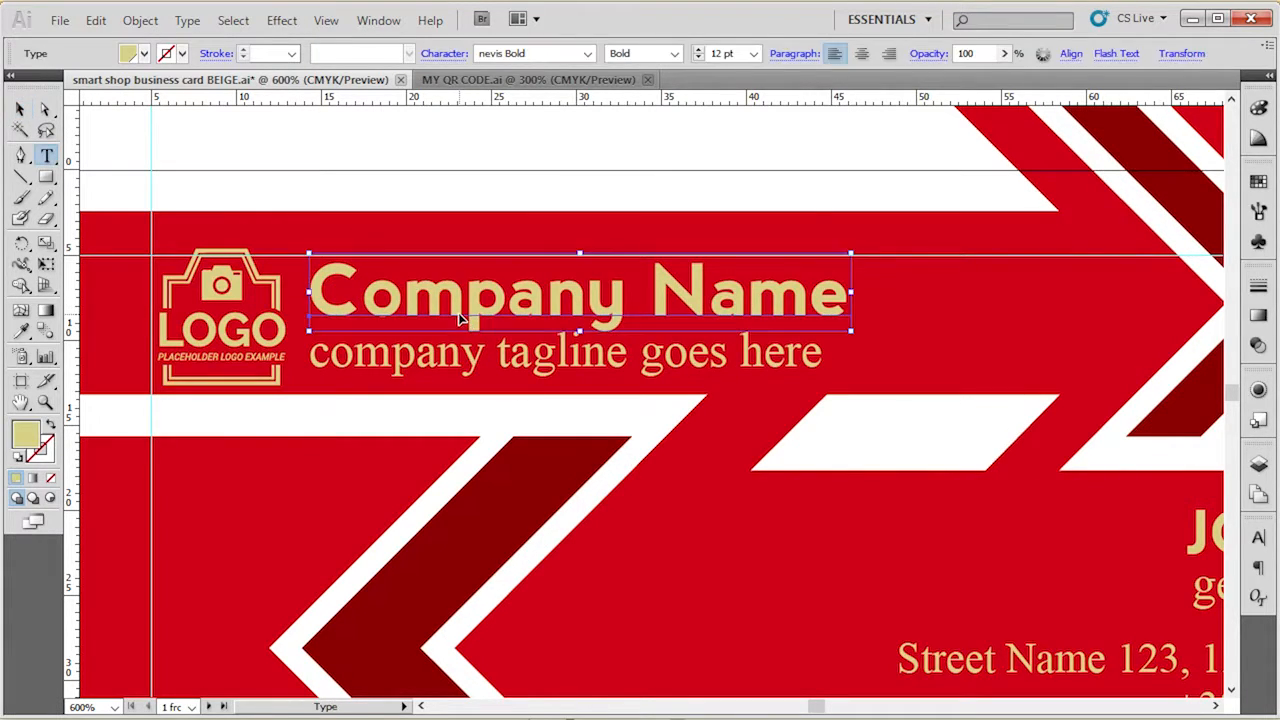
{"action": "left_click_drag", "start_coordinate": [320, 298], "coordinate": [845, 294]}
{"action": "type", "text": "Smart"}
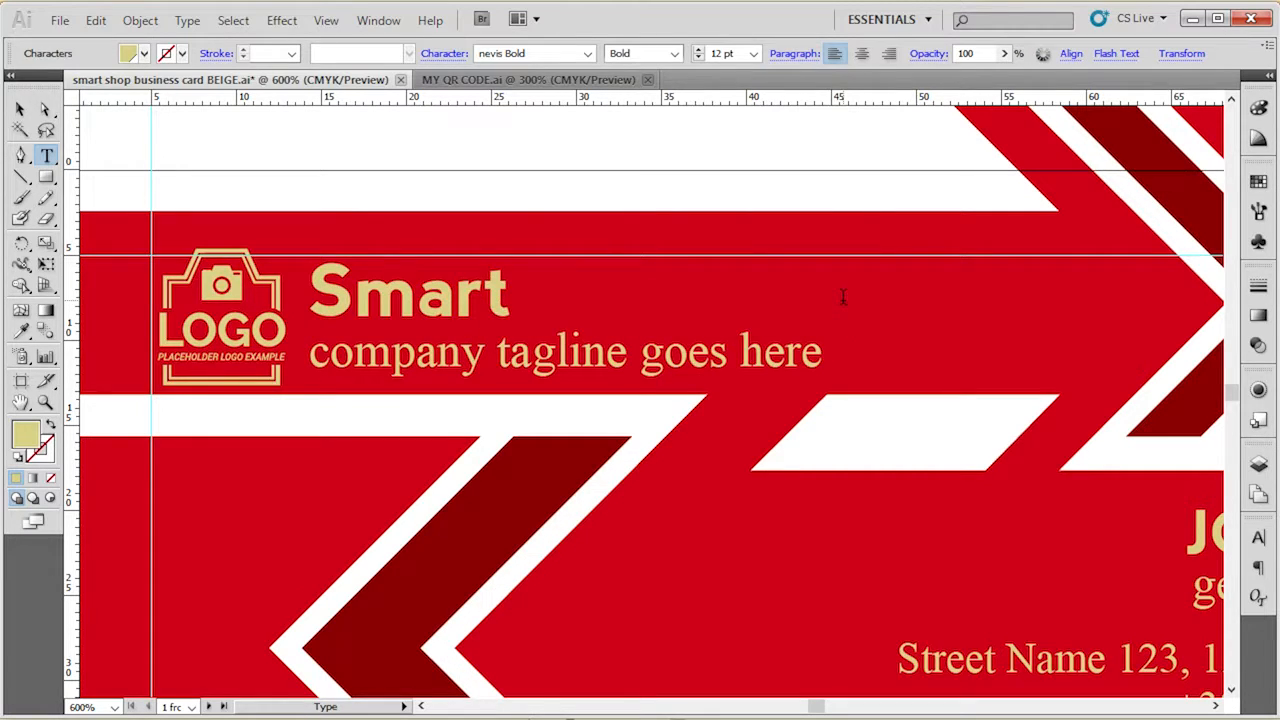
{"action": "type", "text": " Shop"}
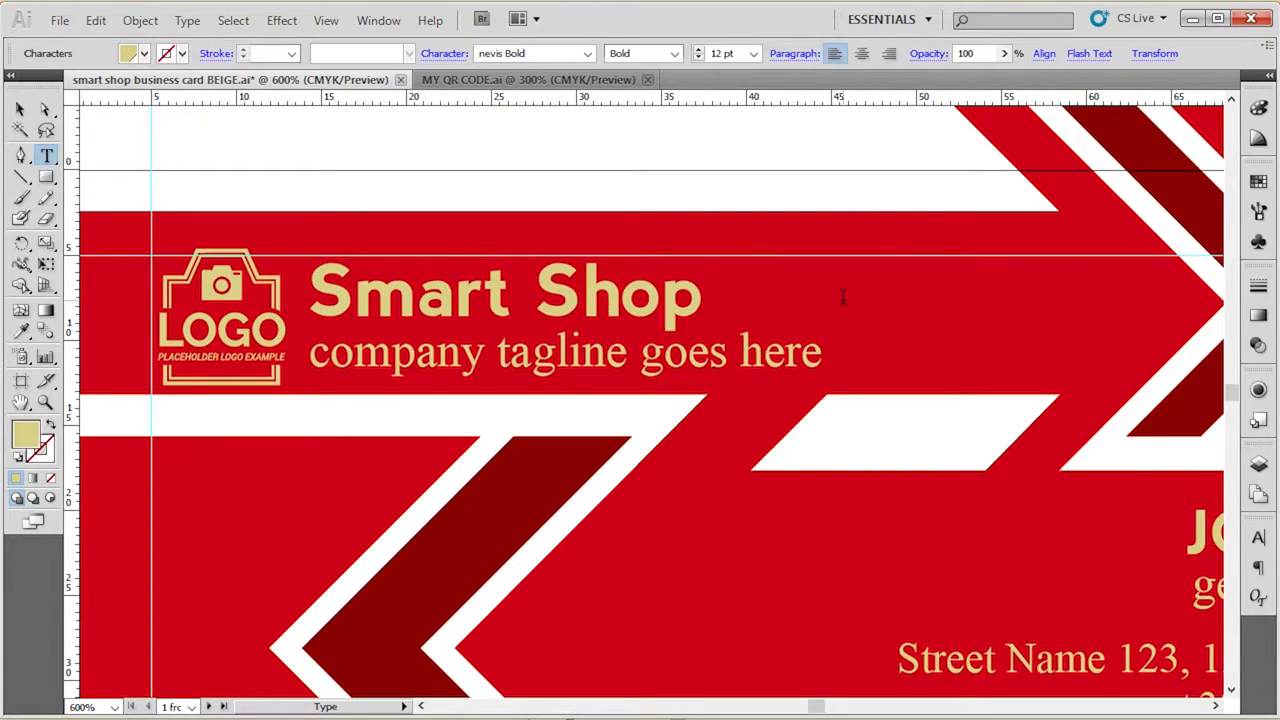
{"action": "key", "text": "Escape"}
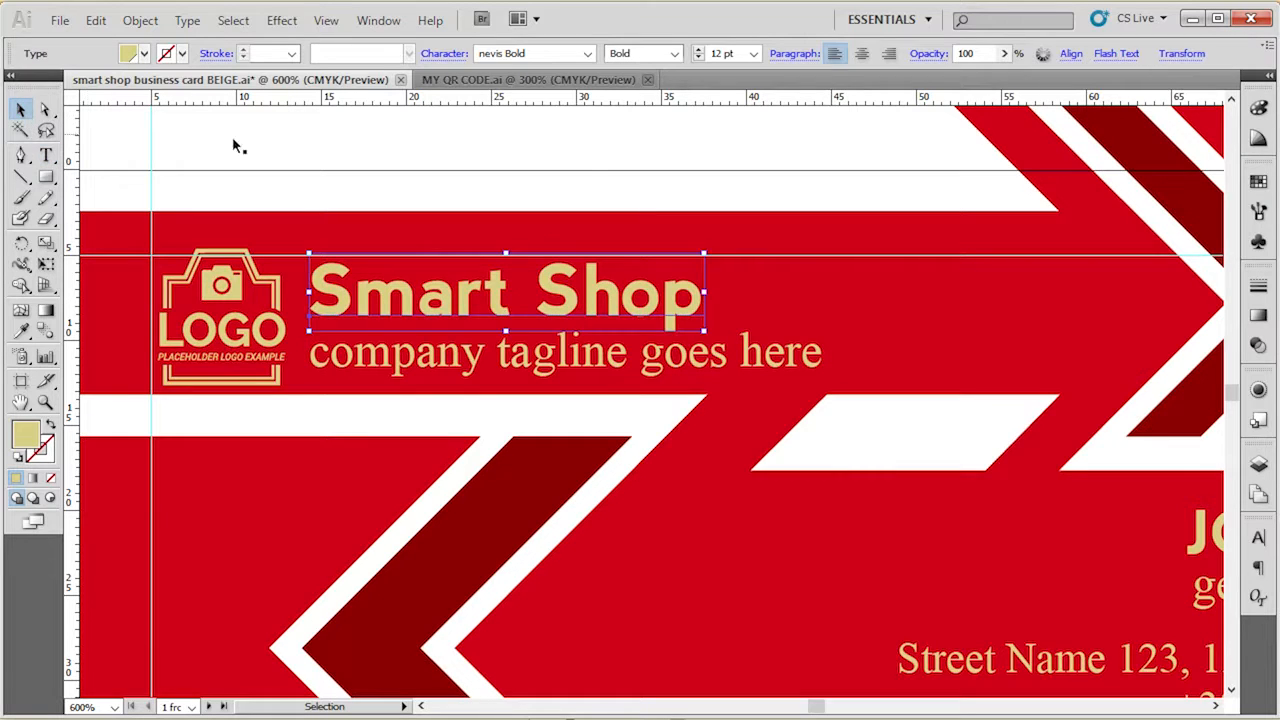
{"action": "scroll", "coordinate": [586, 186], "scroll_direction": "down", "scroll_amount": 1}
{"action": "left_click", "coordinate": [161, 182]}
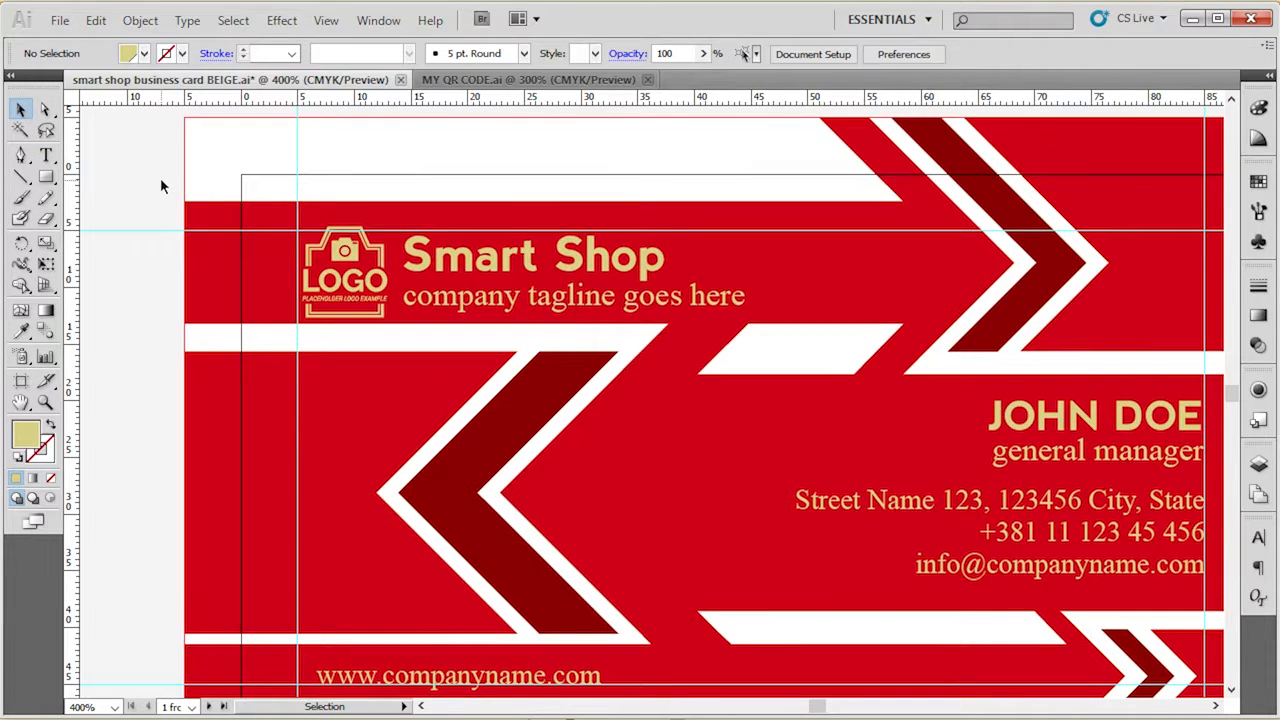
Select the company tagline's text with the Type tool, and deselect it
{"action": "key", "text": "t"}
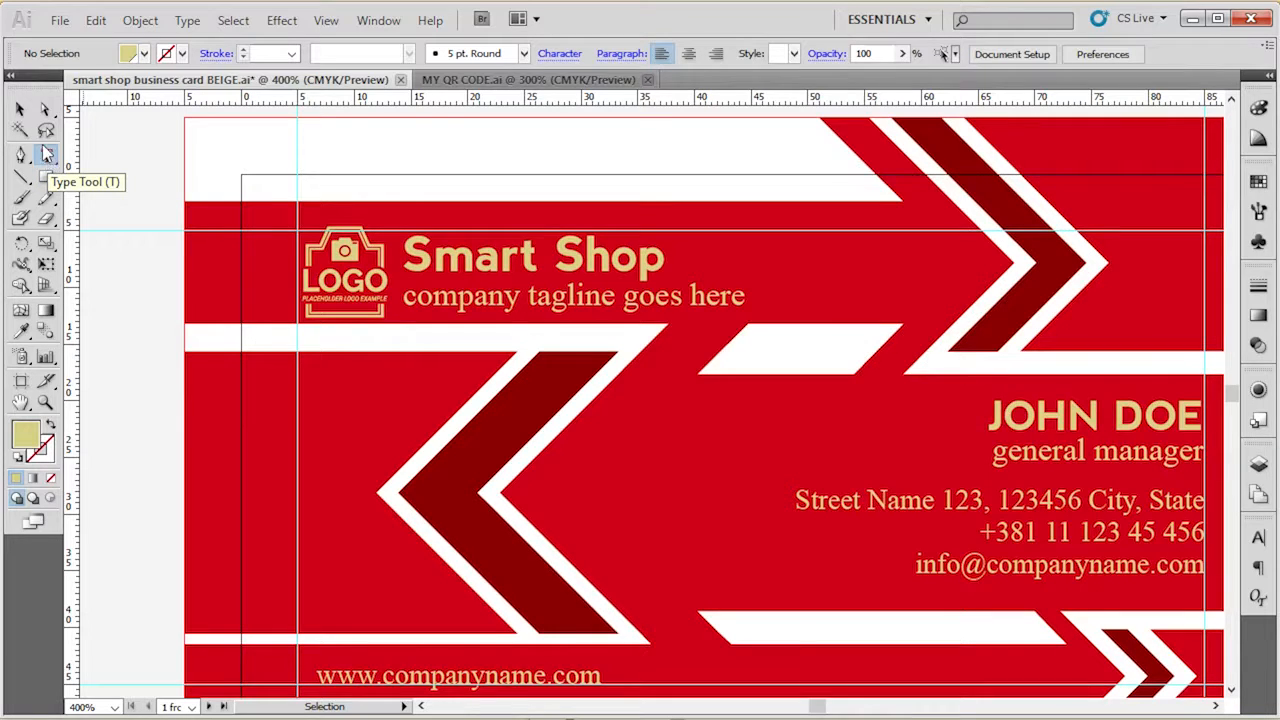
{"action": "left_click", "coordinate": [47, 157]}
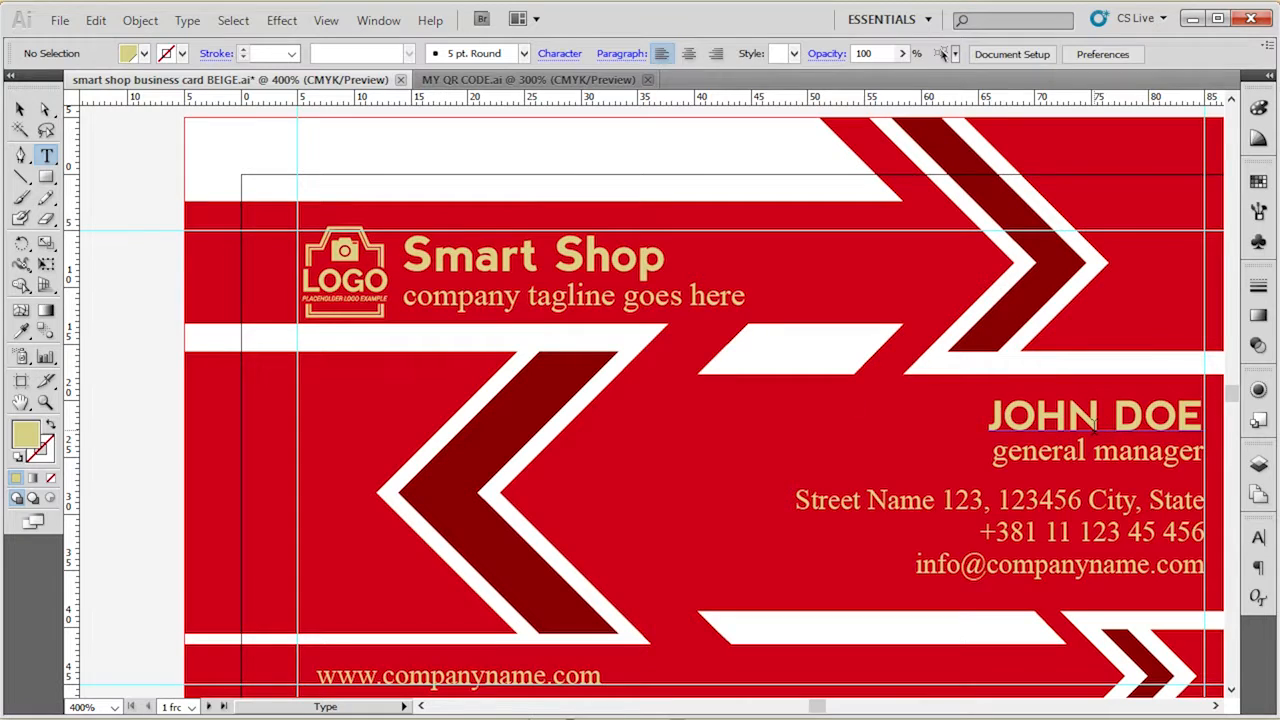
{"action": "left_click_drag", "start_coordinate": [403, 297], "coordinate": [772, 300]}
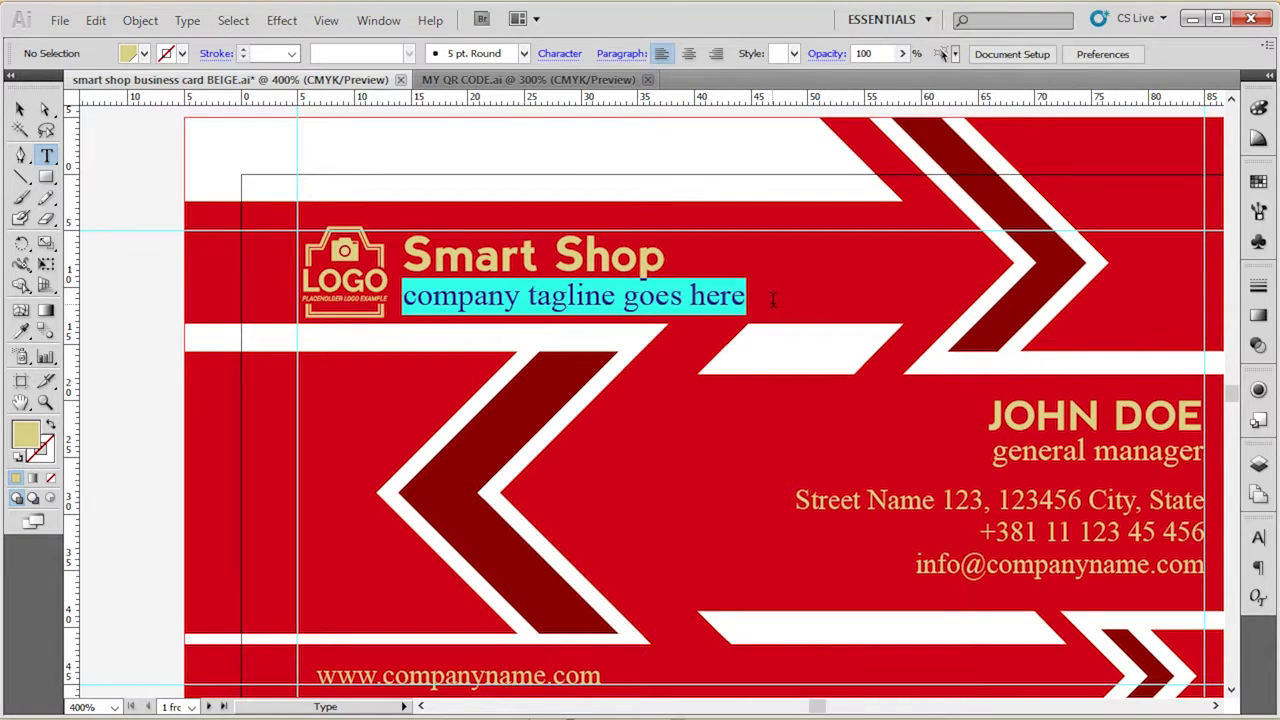
{"action": "left_click", "coordinate": [20, 109]}
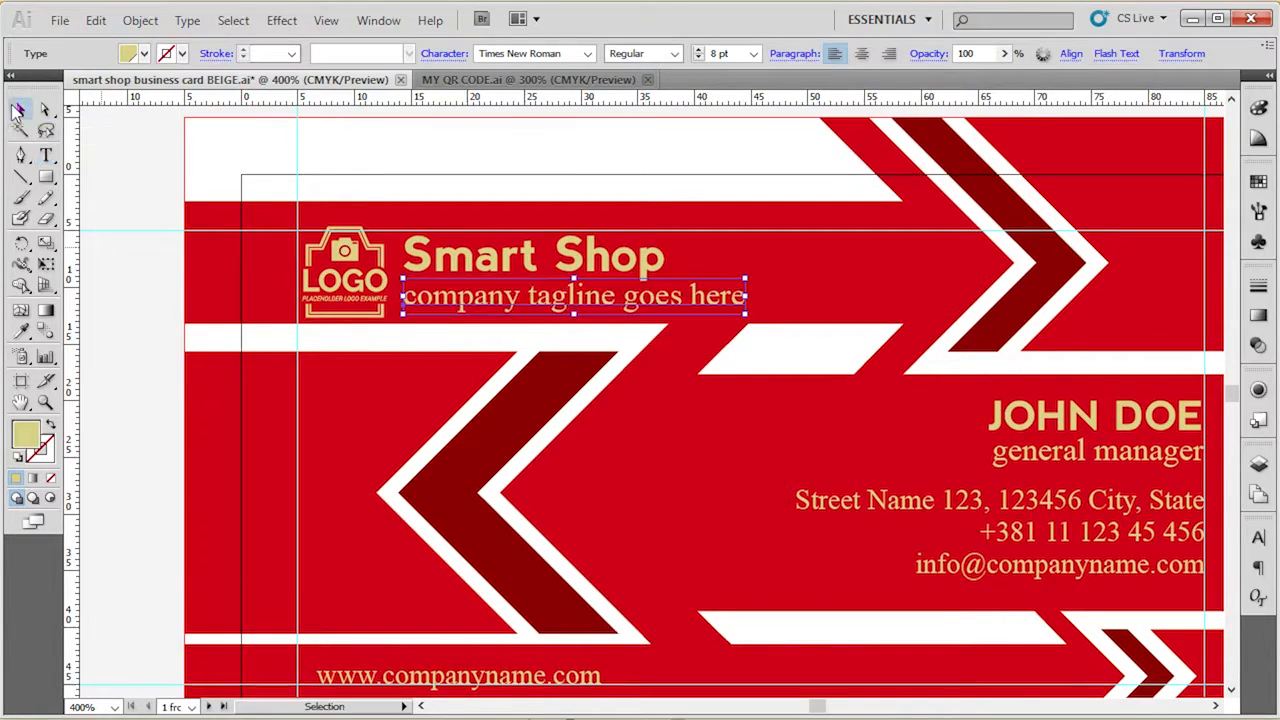
{"action": "left_click", "coordinate": [180, 191]}
{"action": "scroll", "coordinate": [360, 222], "scroll_direction": "down", "scroll_amount": 1, "text": "alt"}
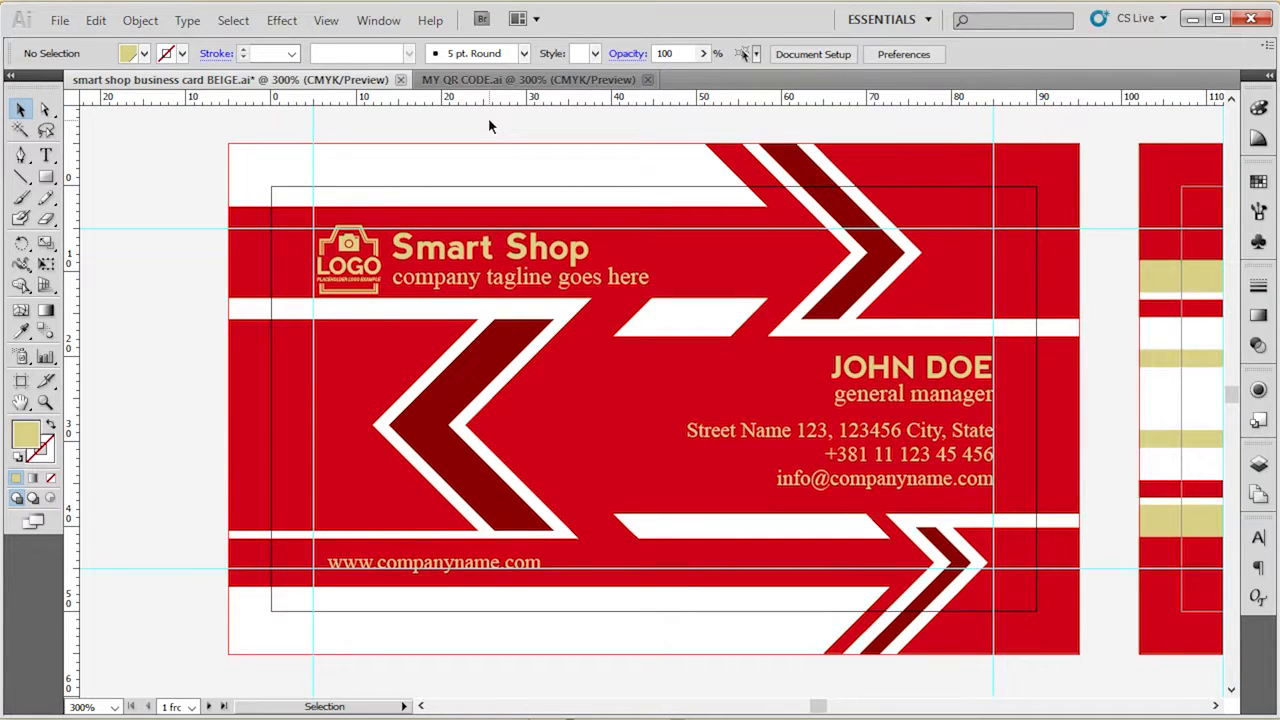
Minimise the business card document's program window and the QR CODE folder window behind it
{"action": "left_click", "coordinate": [1192, 19]}
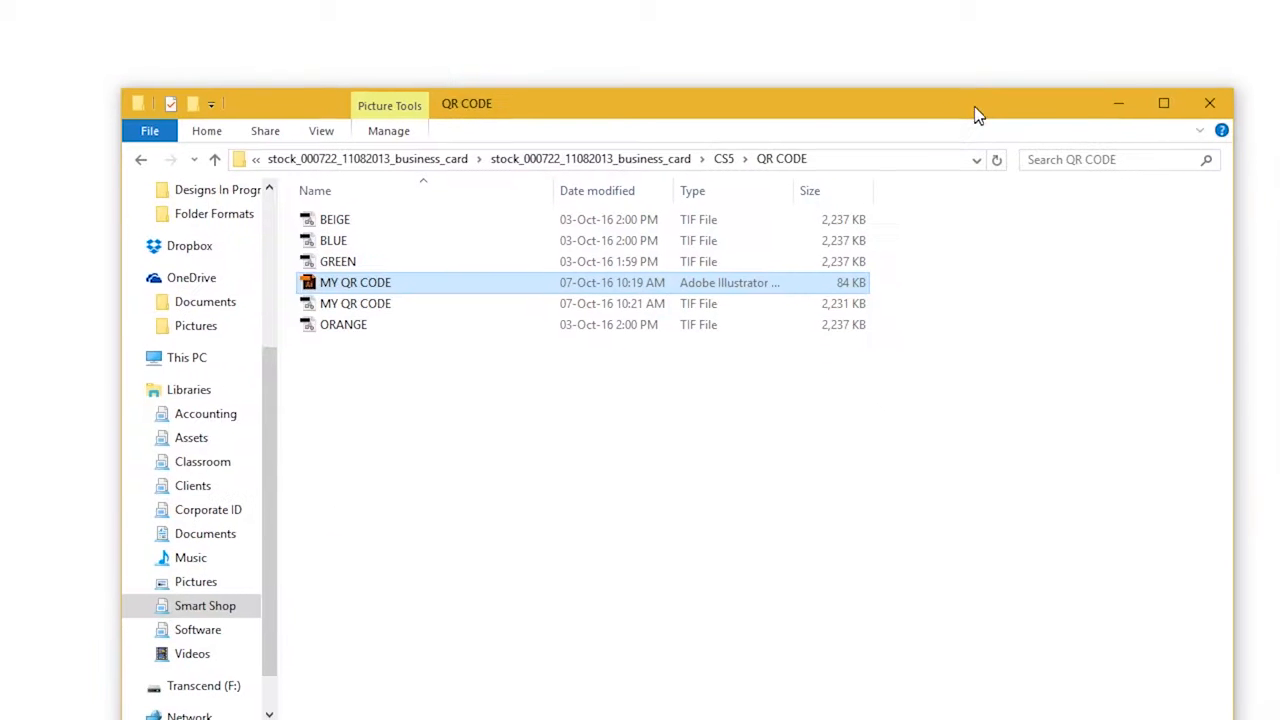
{"action": "left_click", "coordinate": [1133, 103]}
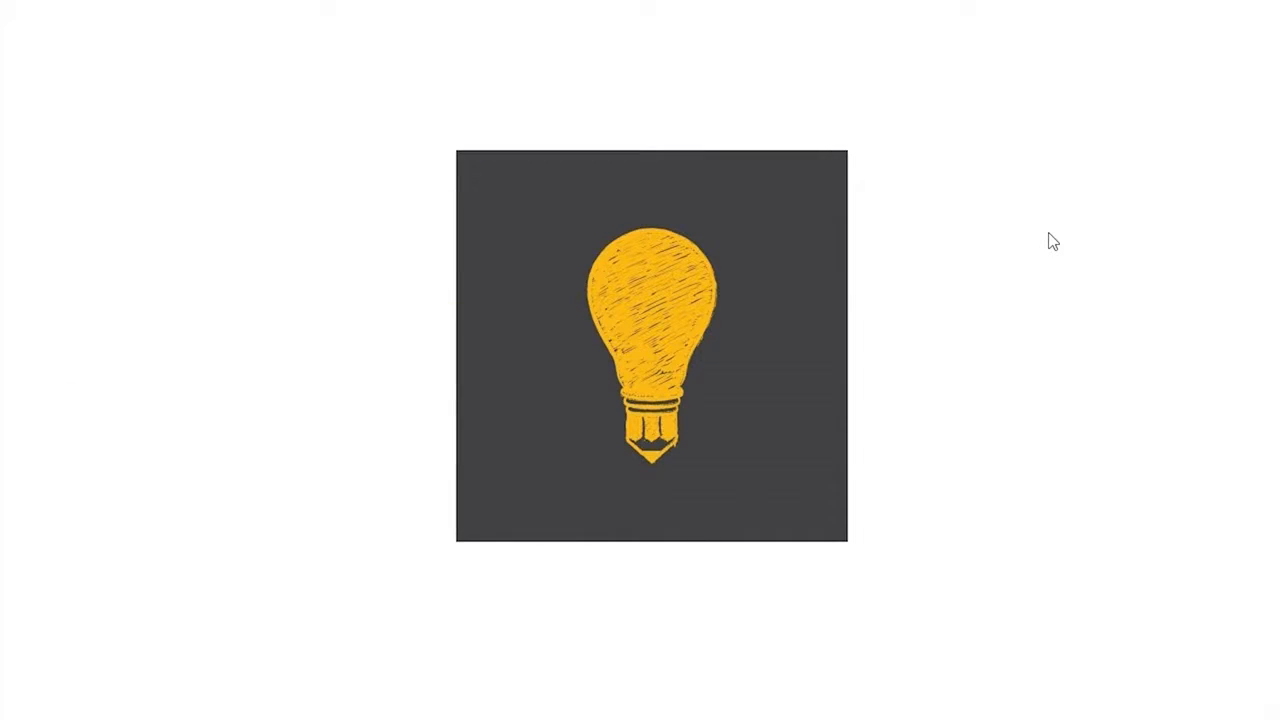